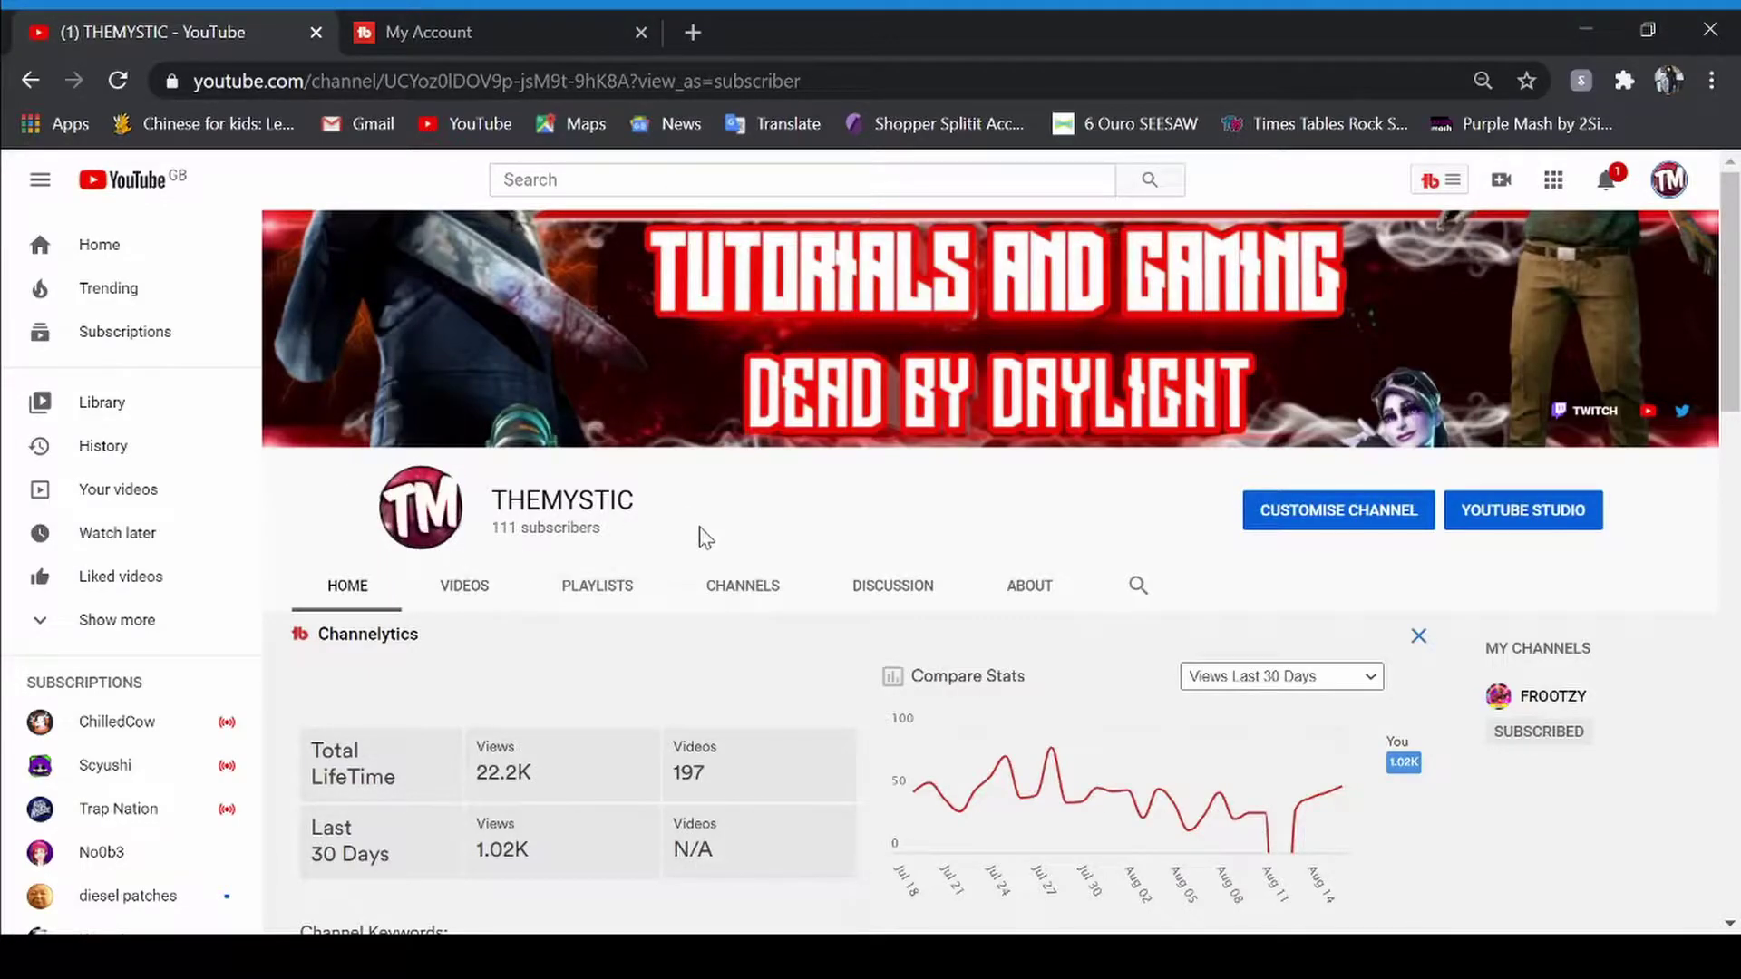
# Browse the channel's uploaded videos, loading the next set of uploads.
pyautogui.scroll(-4, 439, 498)
pyautogui.scroll(-4, 622, 760)
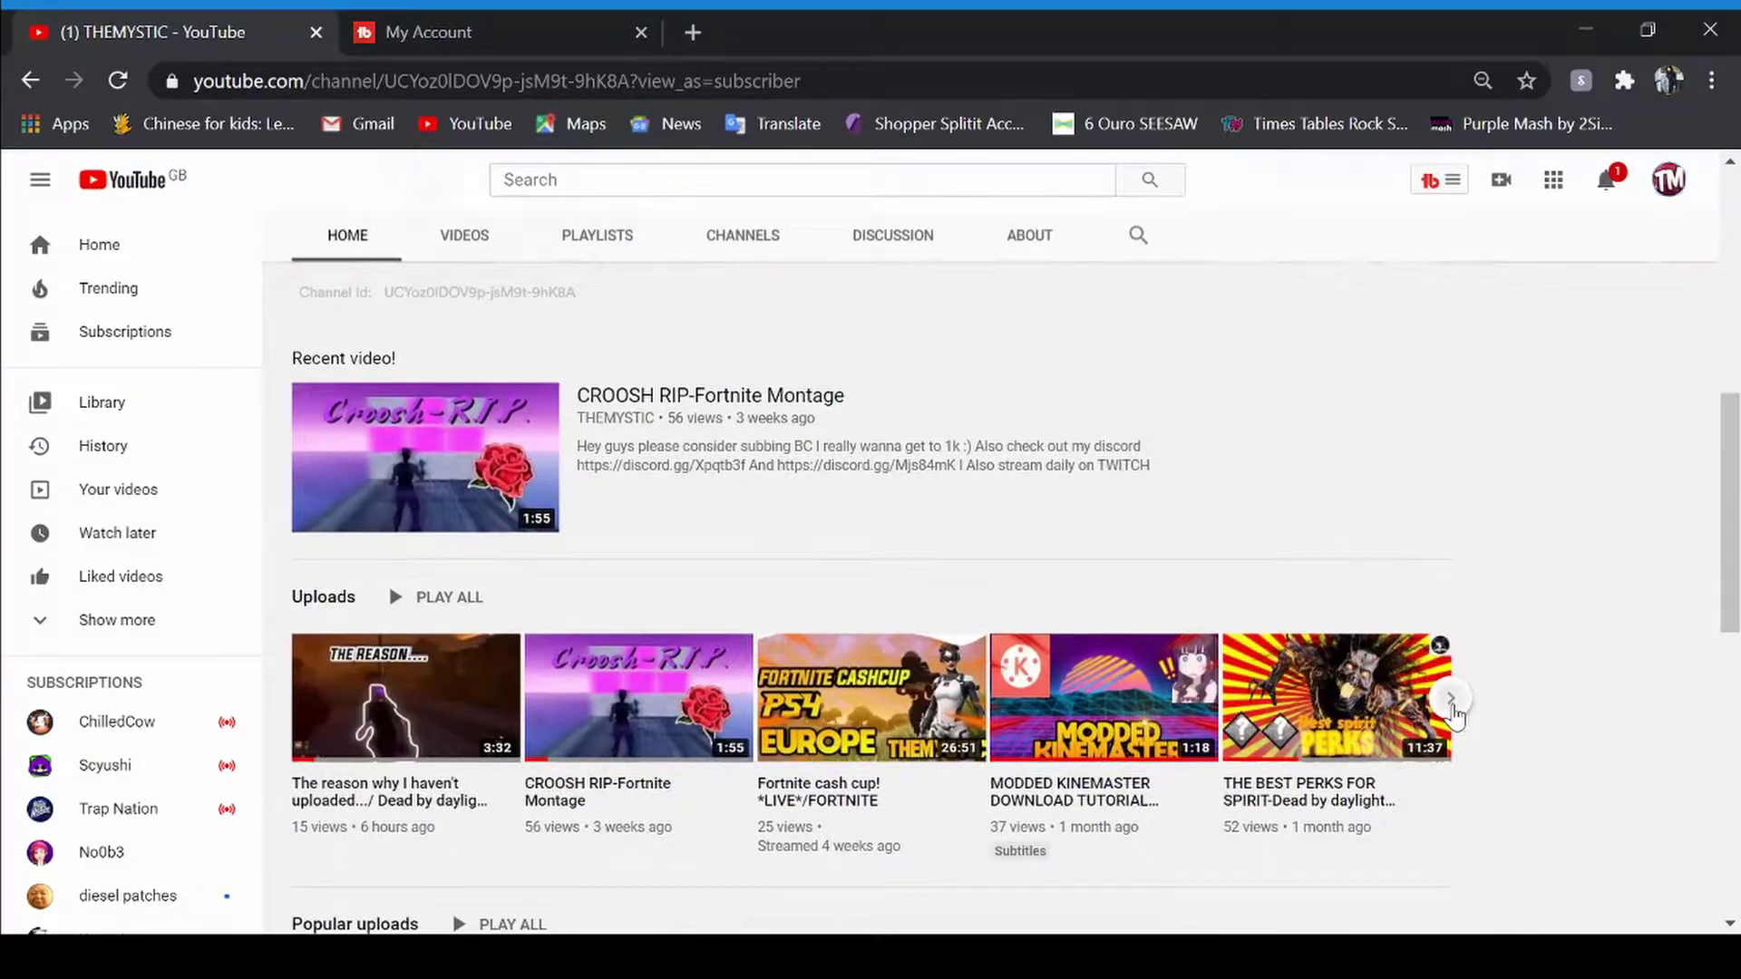
pyautogui.click(1451, 701)
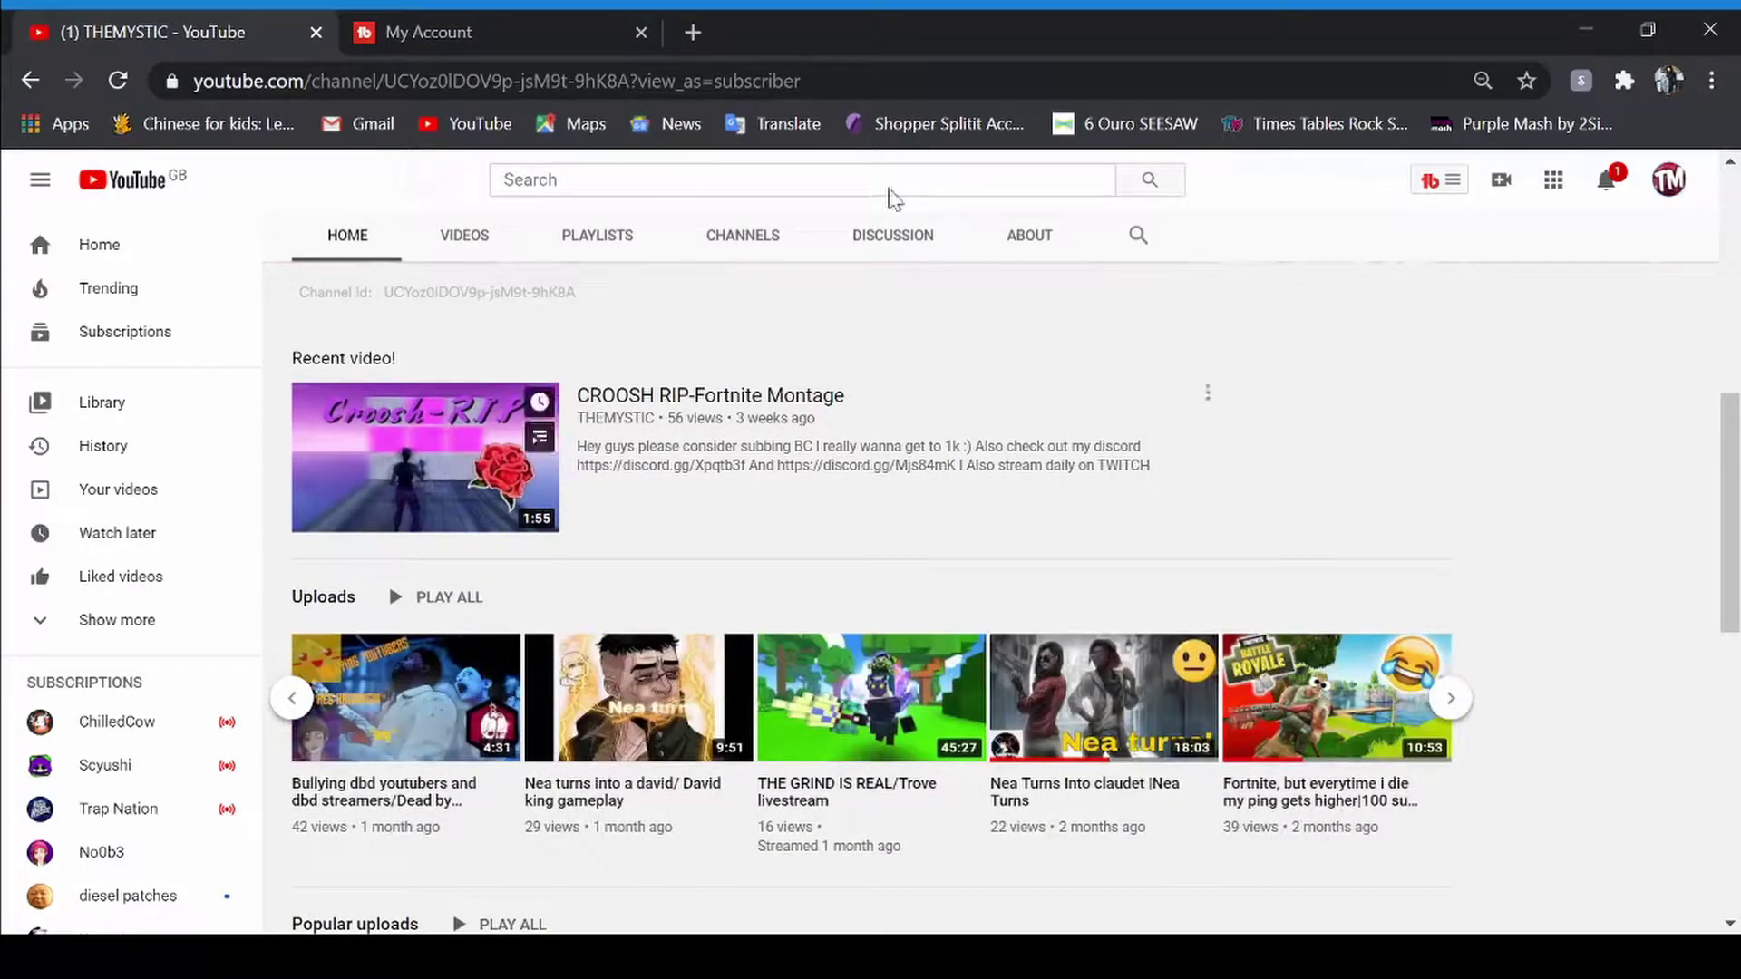
pyautogui.scroll(4, 1416, 591)
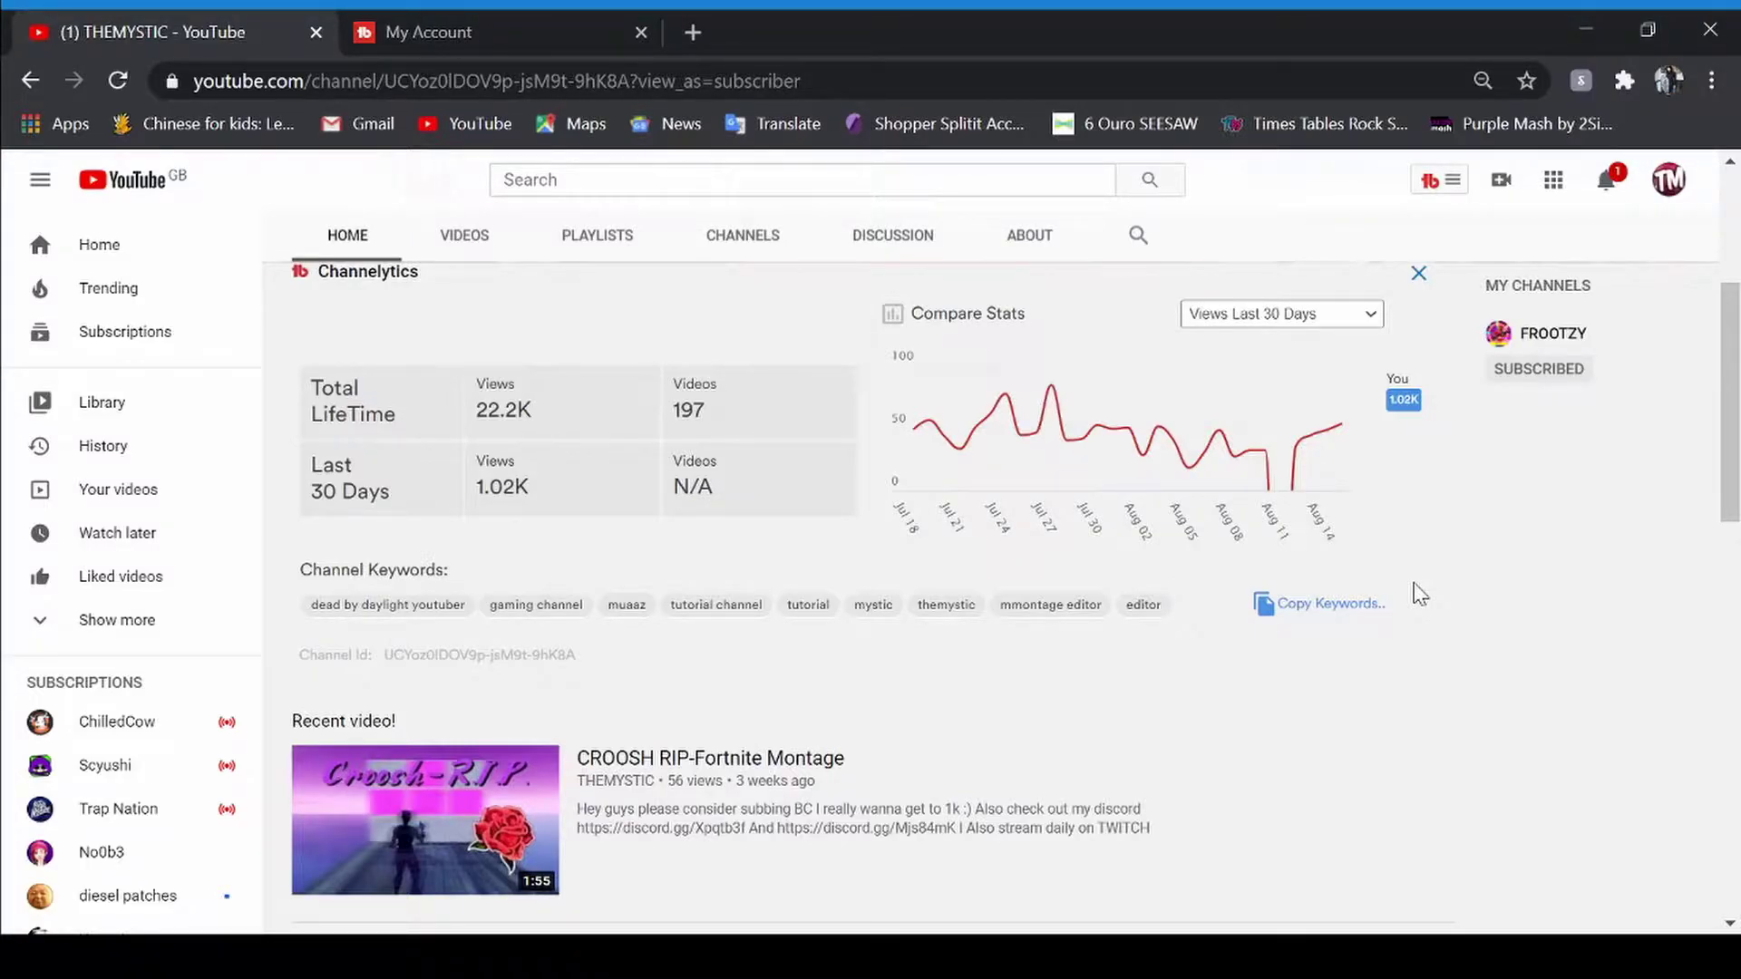
pyautogui.scroll(4, 1420, 595)
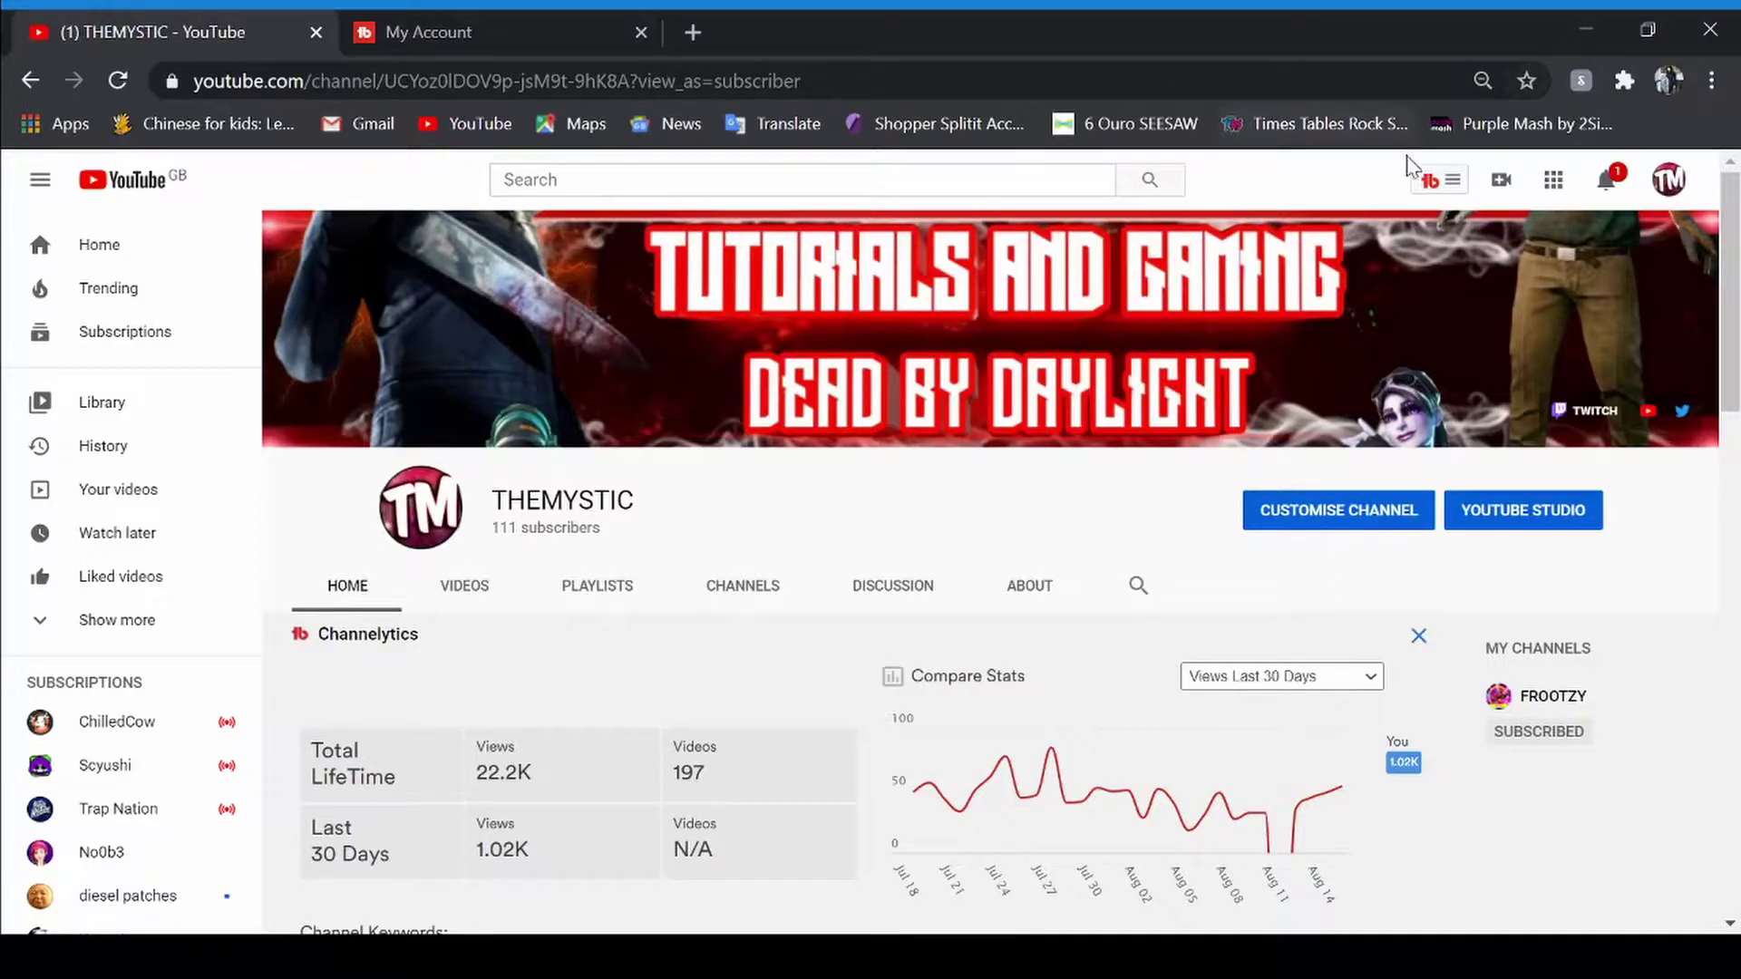
# Start SEO Studio with the target keyword 'How to grow your youtube channel'.
pyautogui.click(1446, 185)
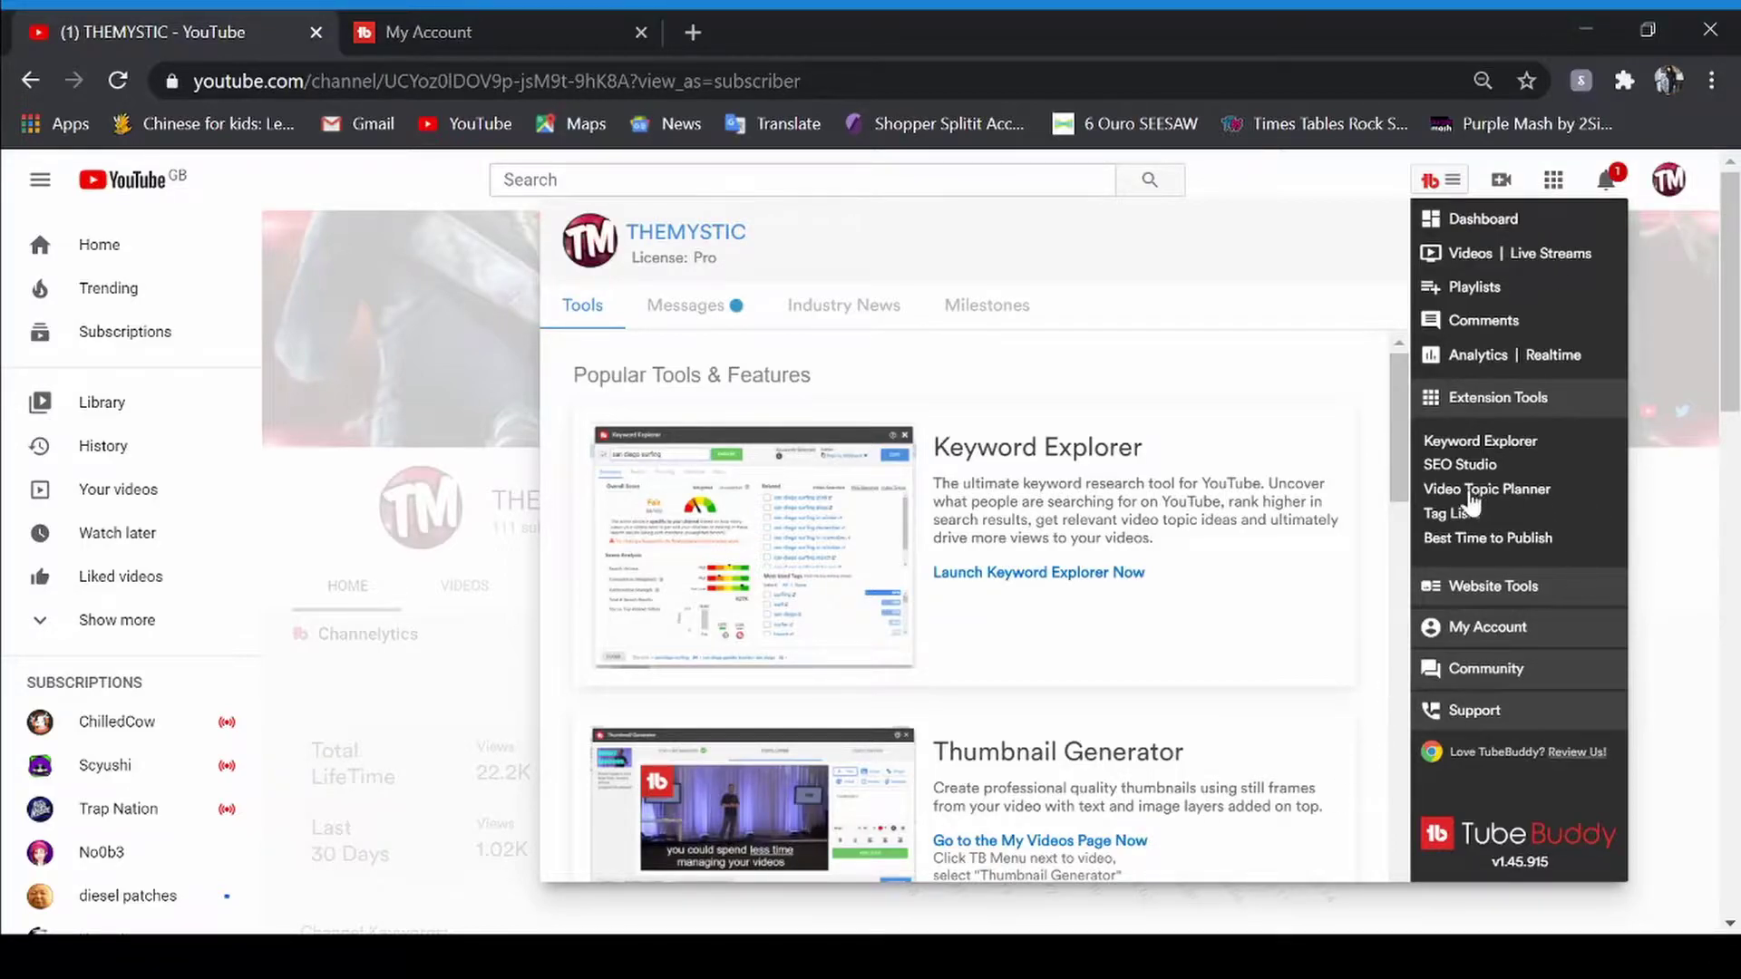
pyautogui.click(1460, 464)
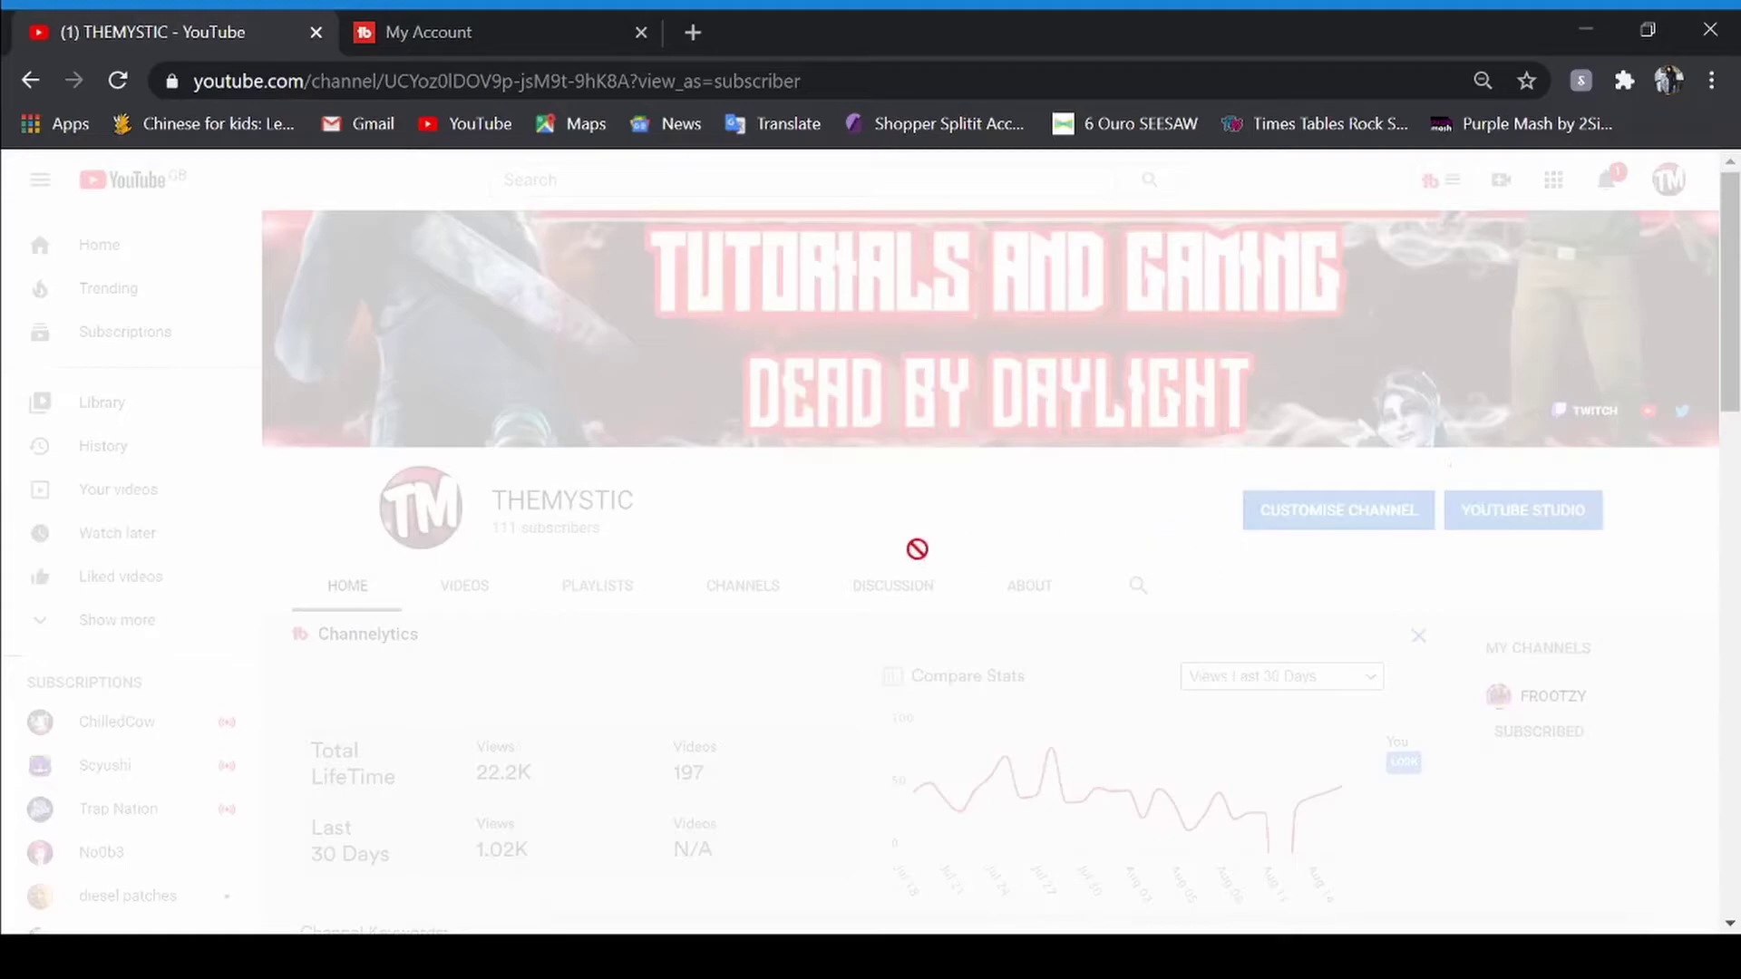
pyautogui.click(600, 410)
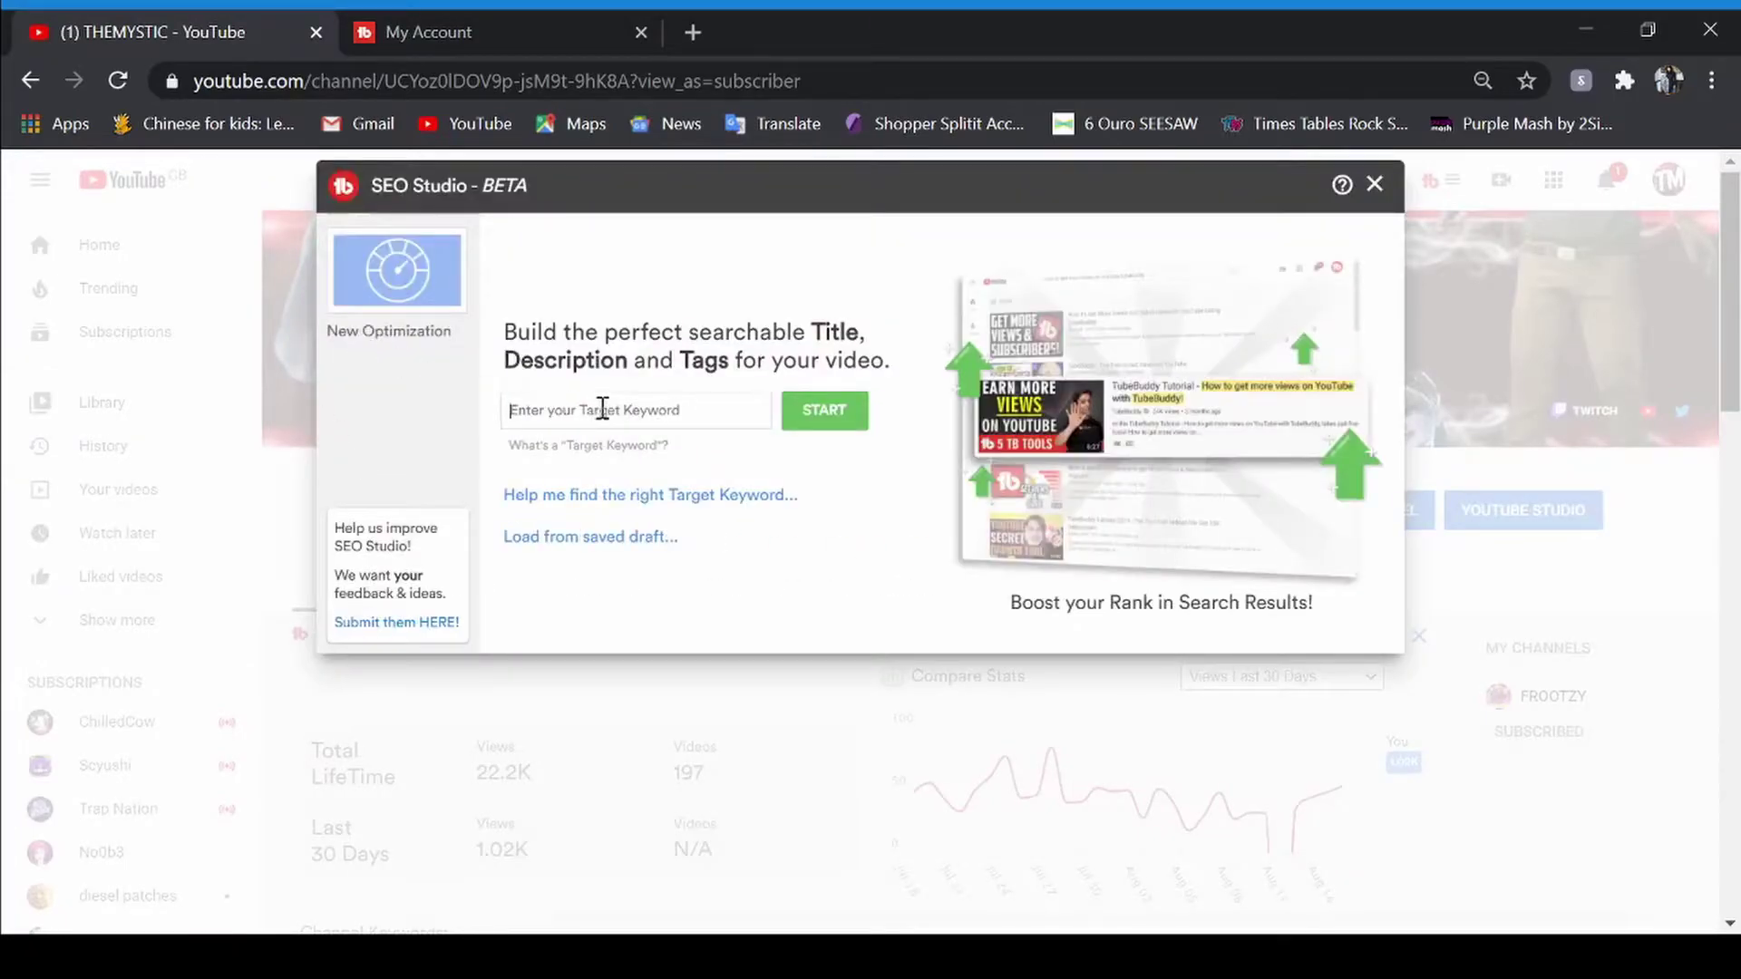
pyautogui.write('How to grow your youtube channel')
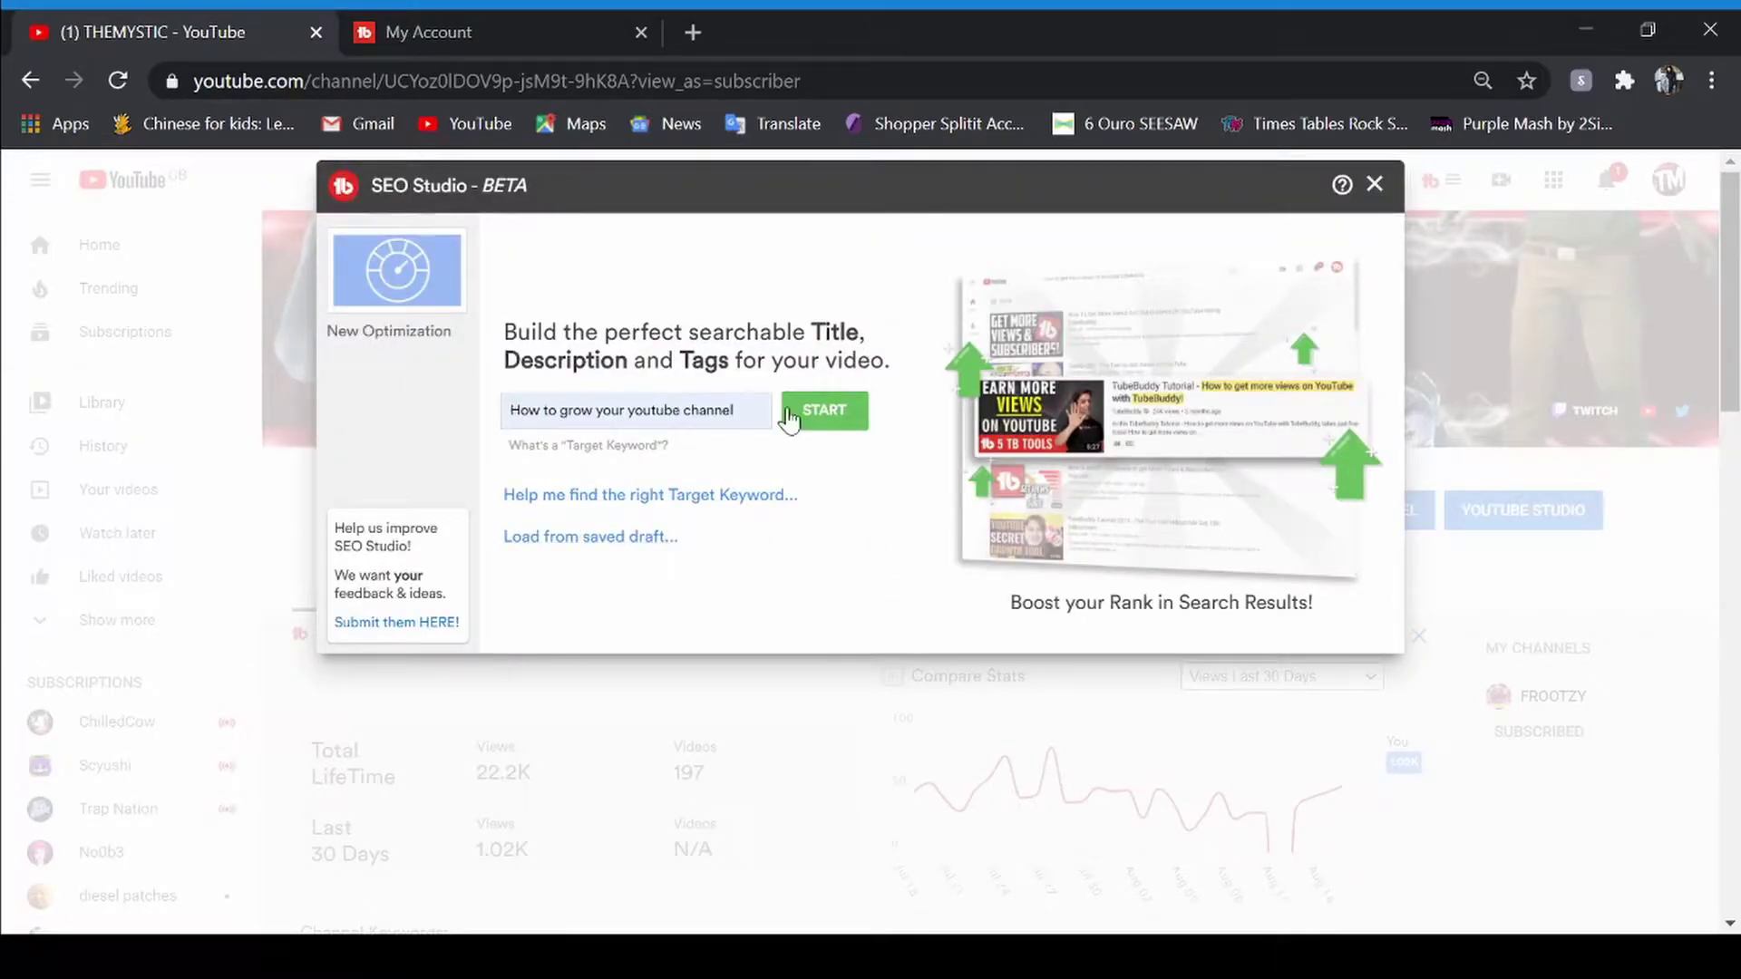
pyautogui.click(818, 410)
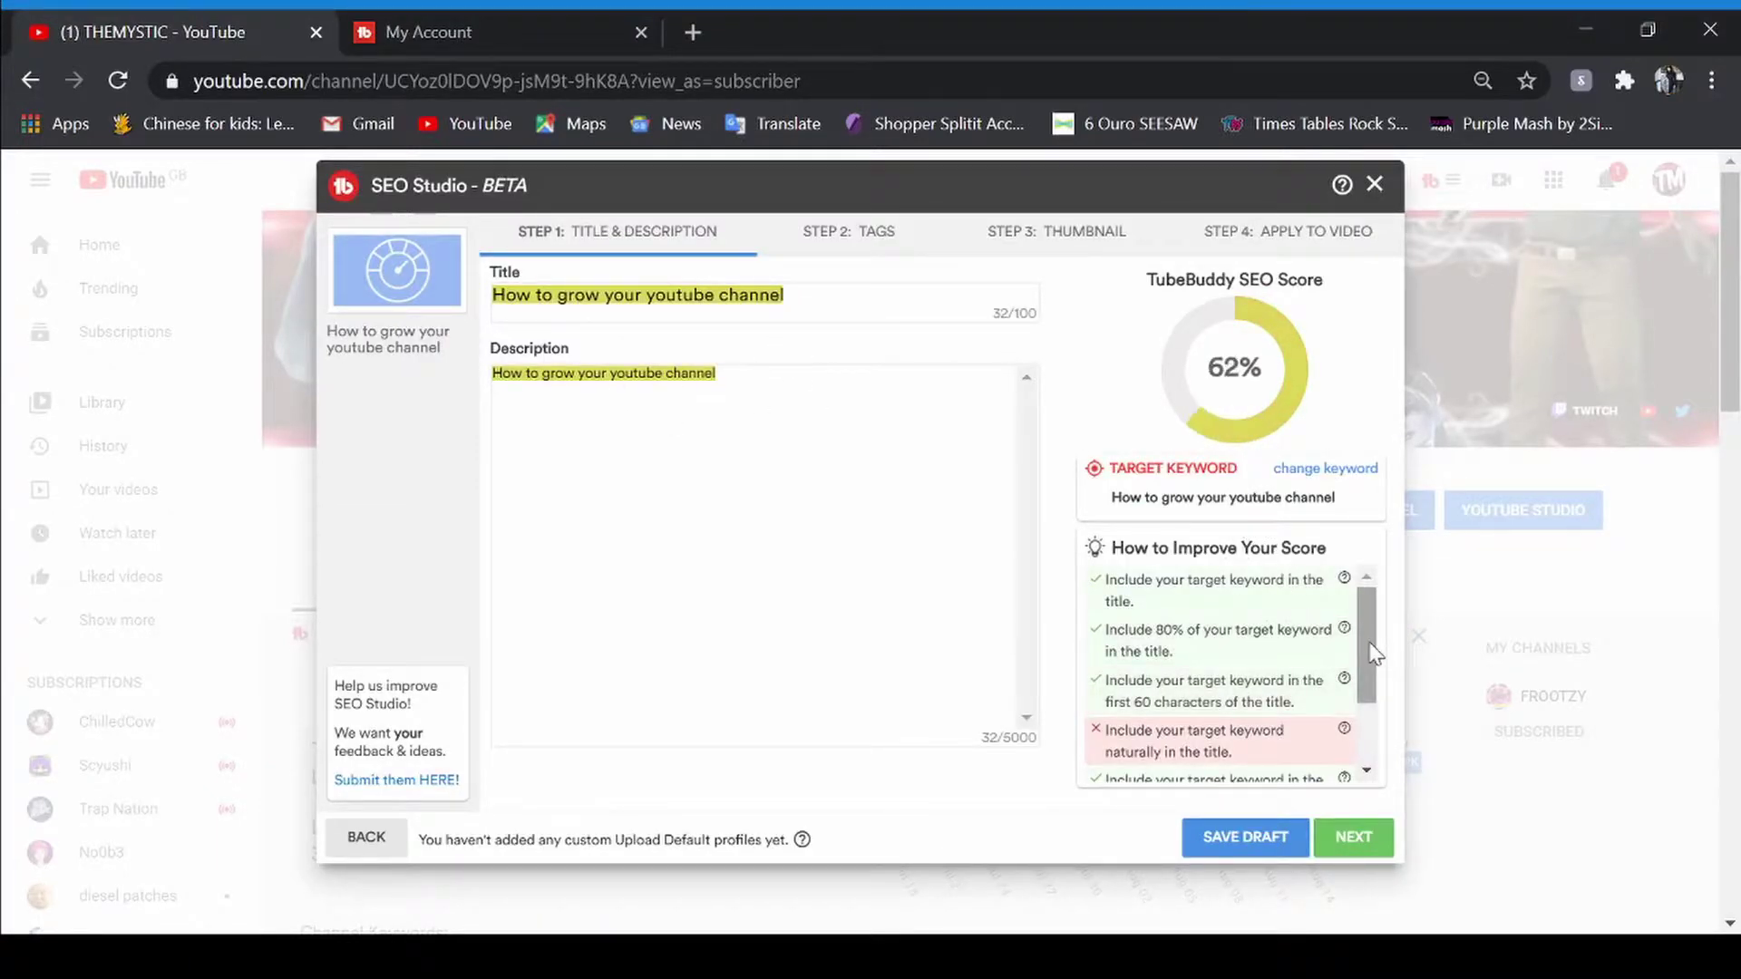
pyautogui.scroll(-3, 1330, 659)
# Change the title to 'How to grow your youtube channel in 2020/ Youtube tips and tricks'.
pyautogui.scroll(2, 1306, 708)
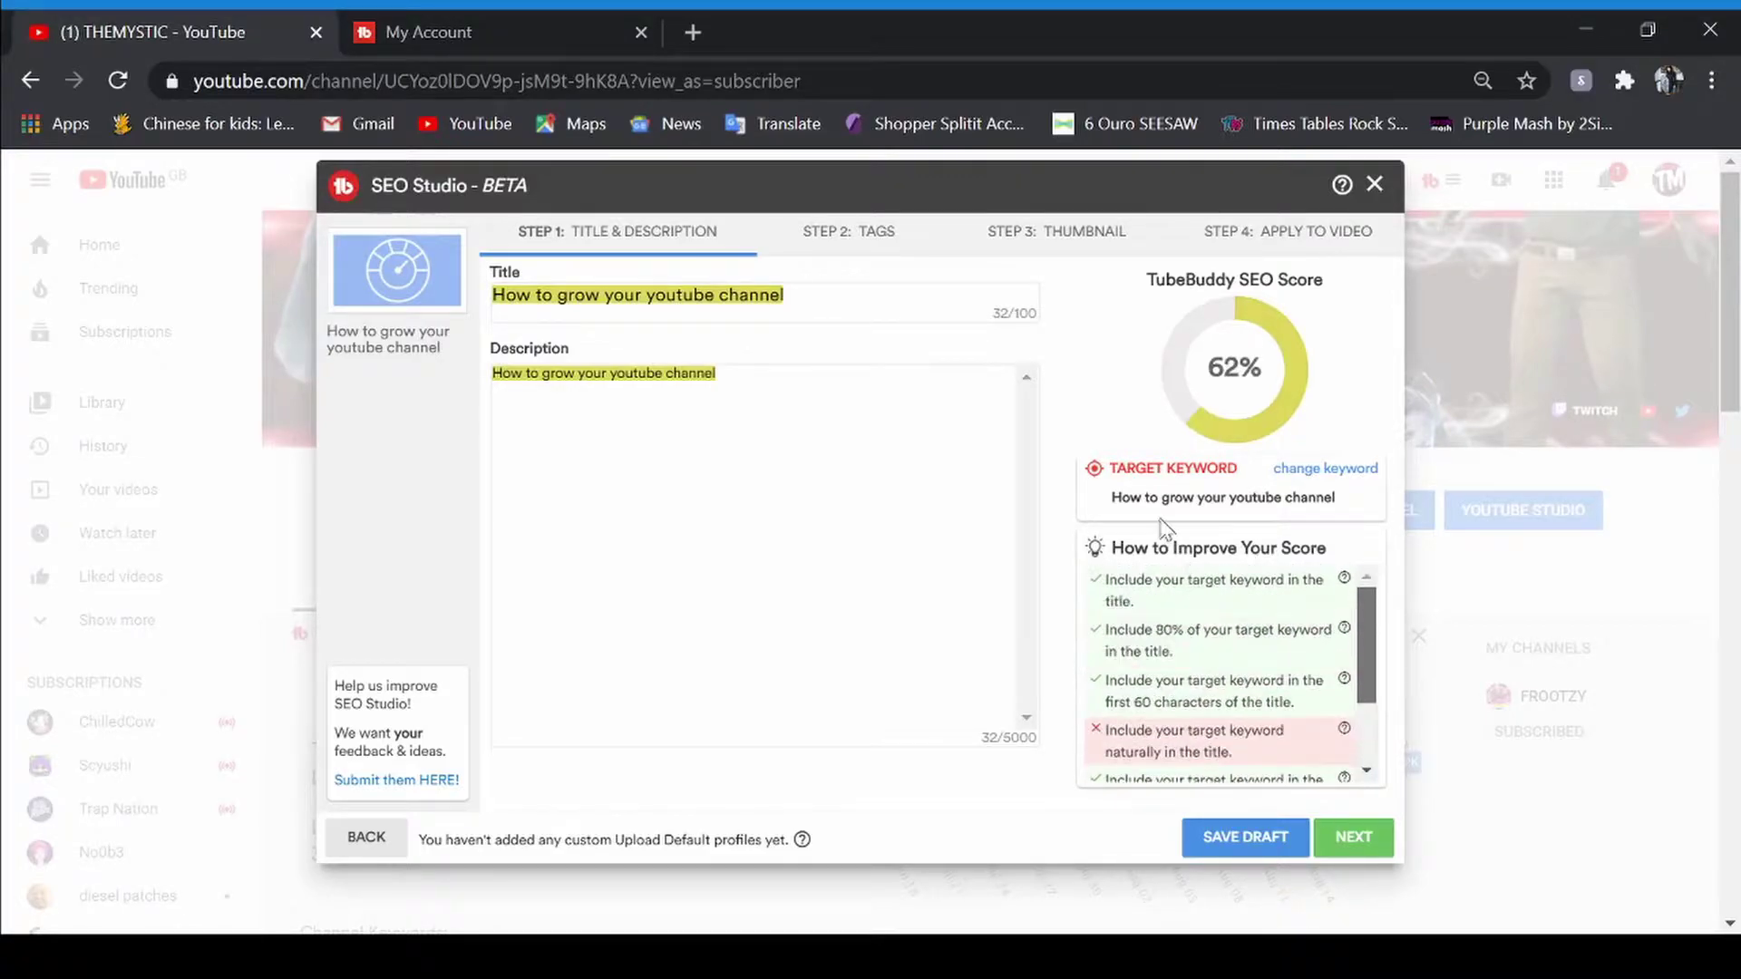
pyautogui.click(804, 292)
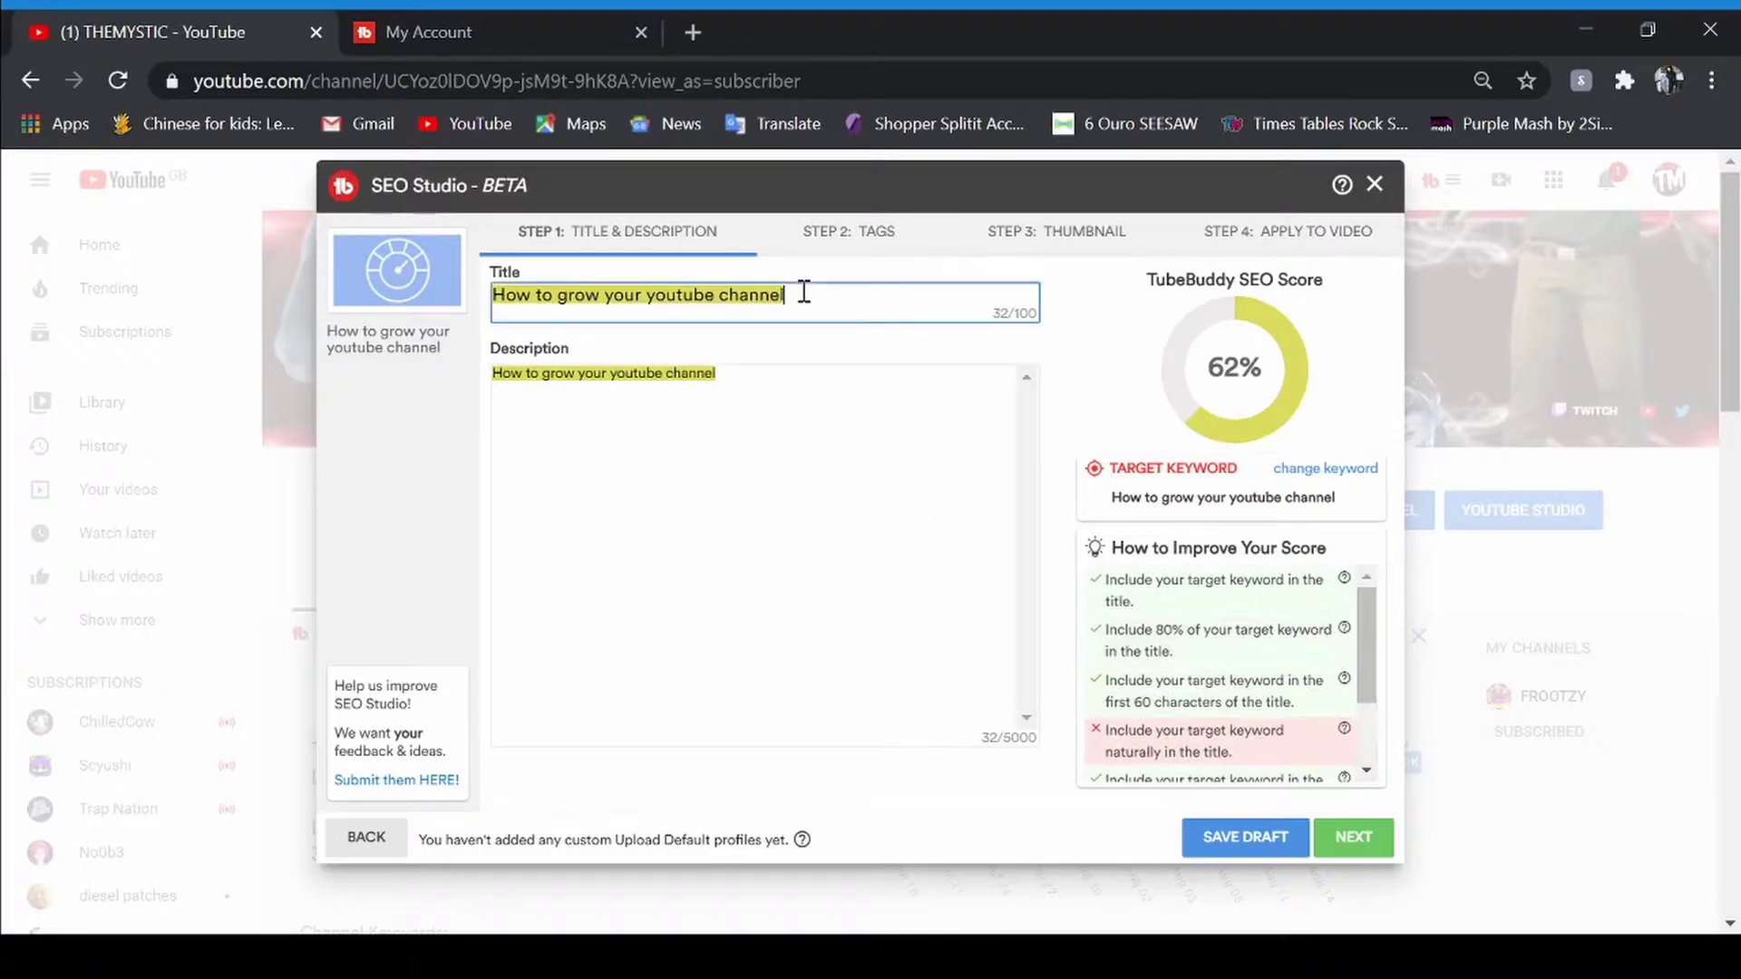
pyautogui.press('BackSpace')
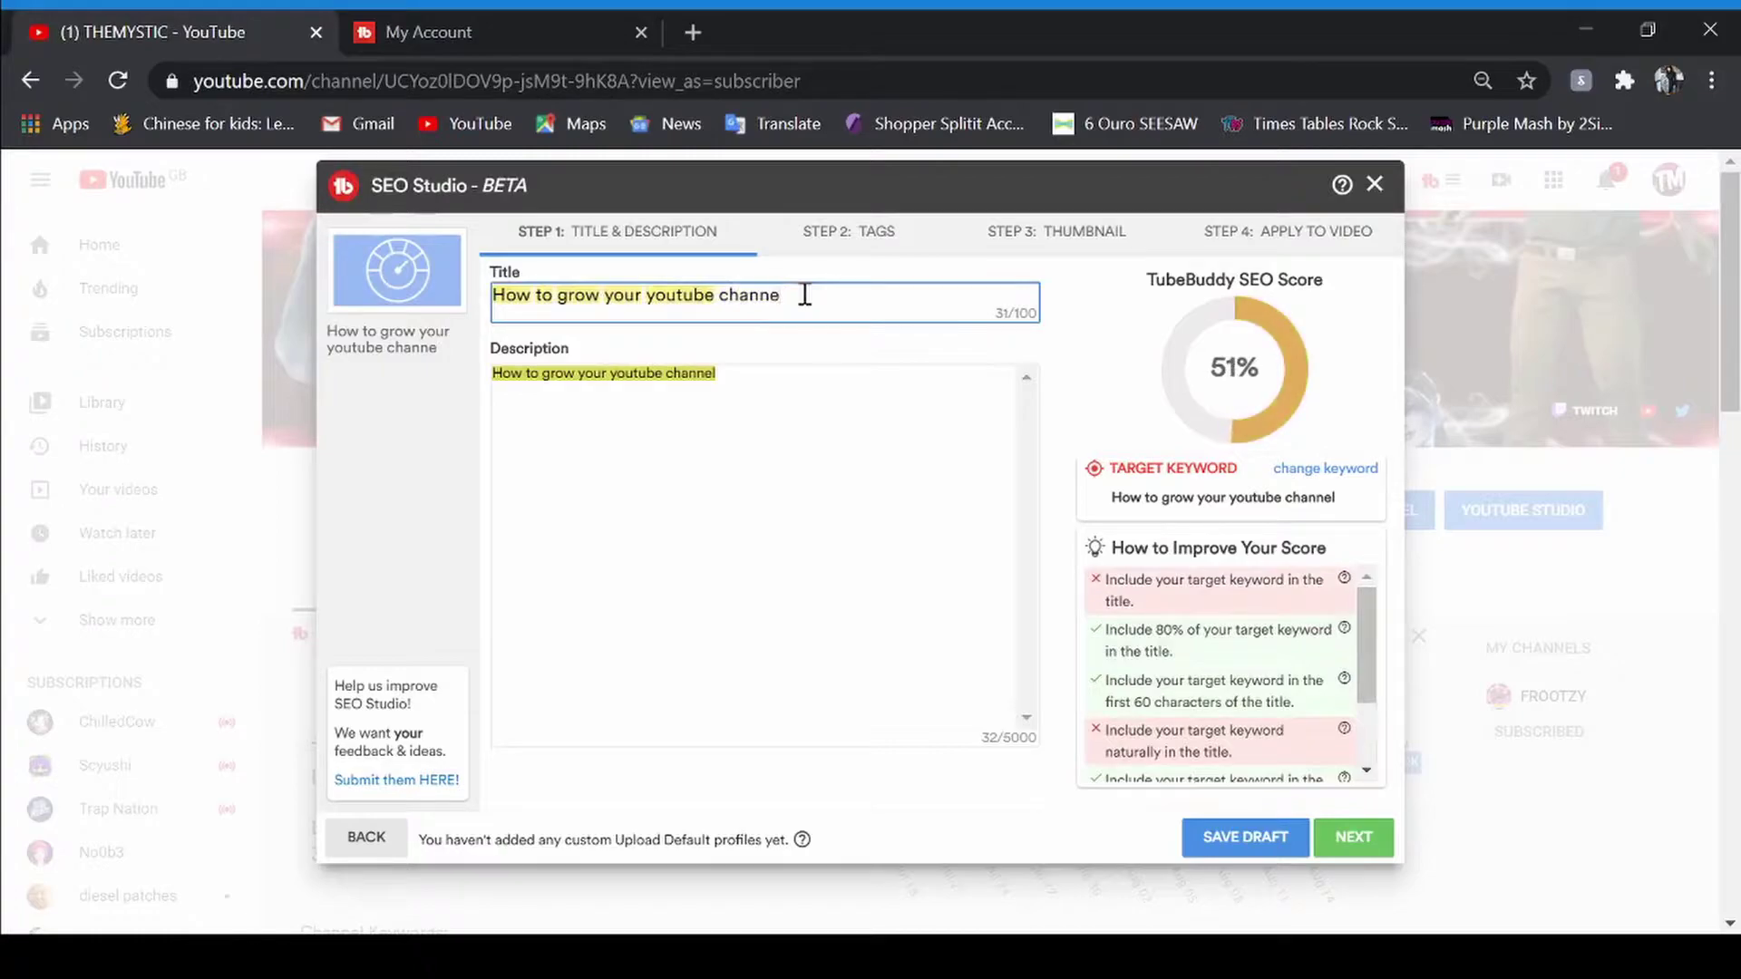
pyautogui.write('l')
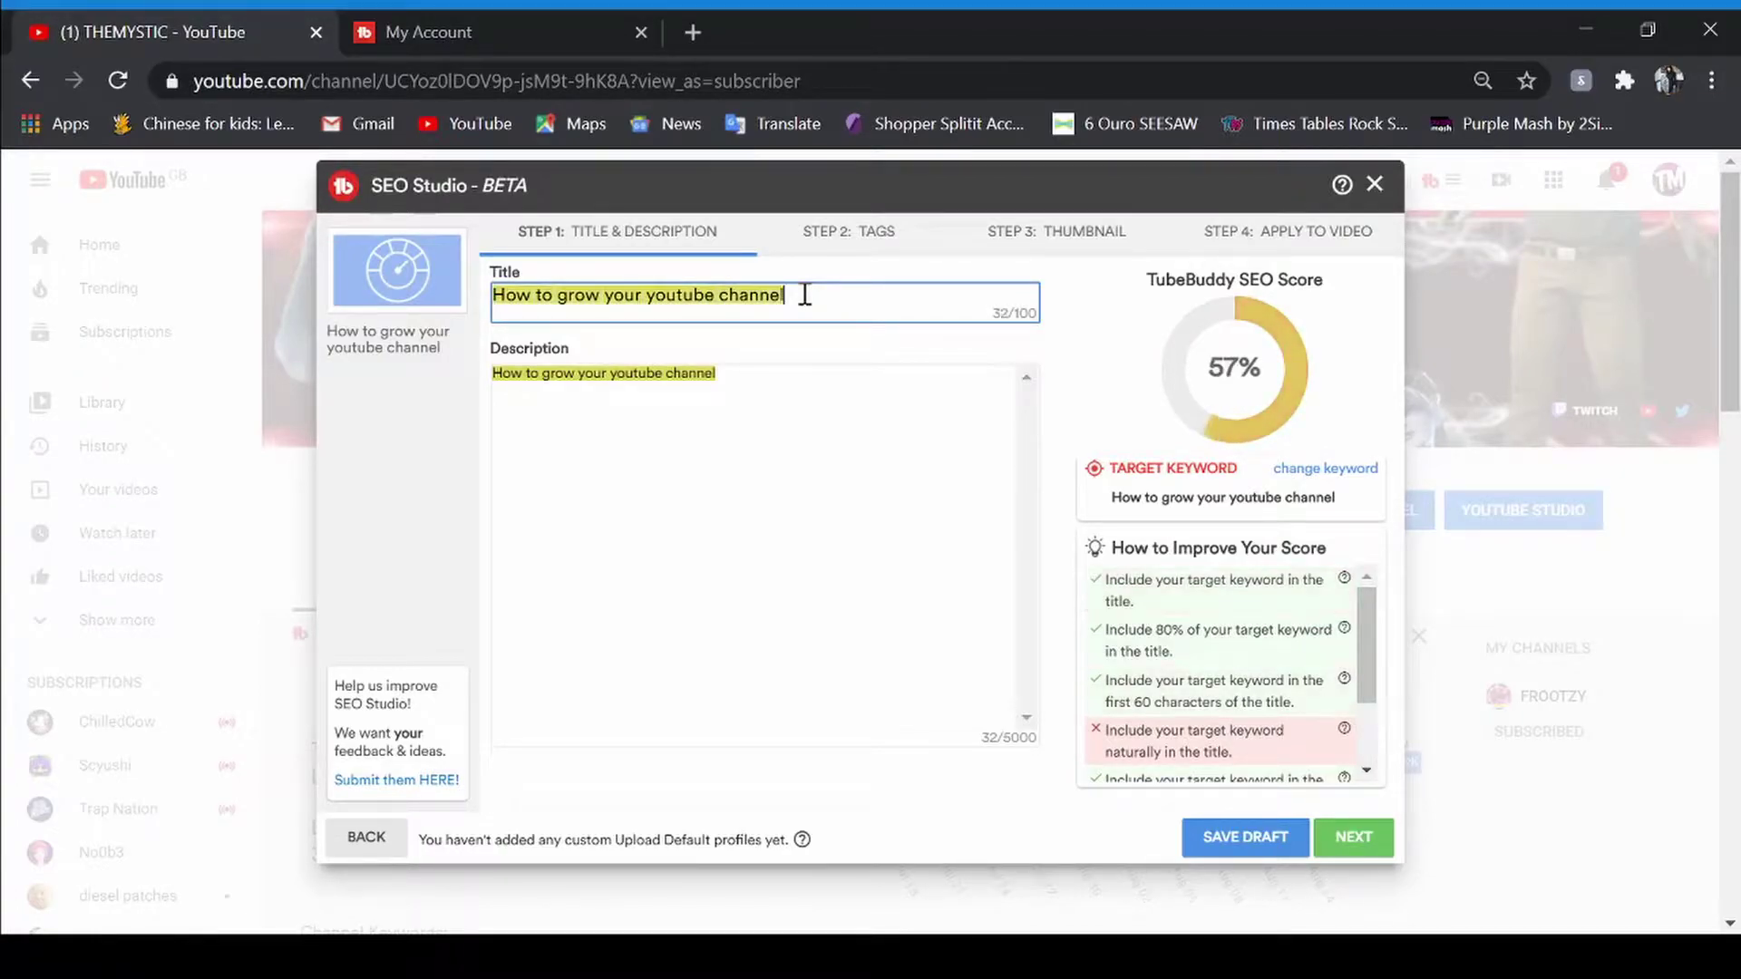
pyautogui.write(' in 2020')
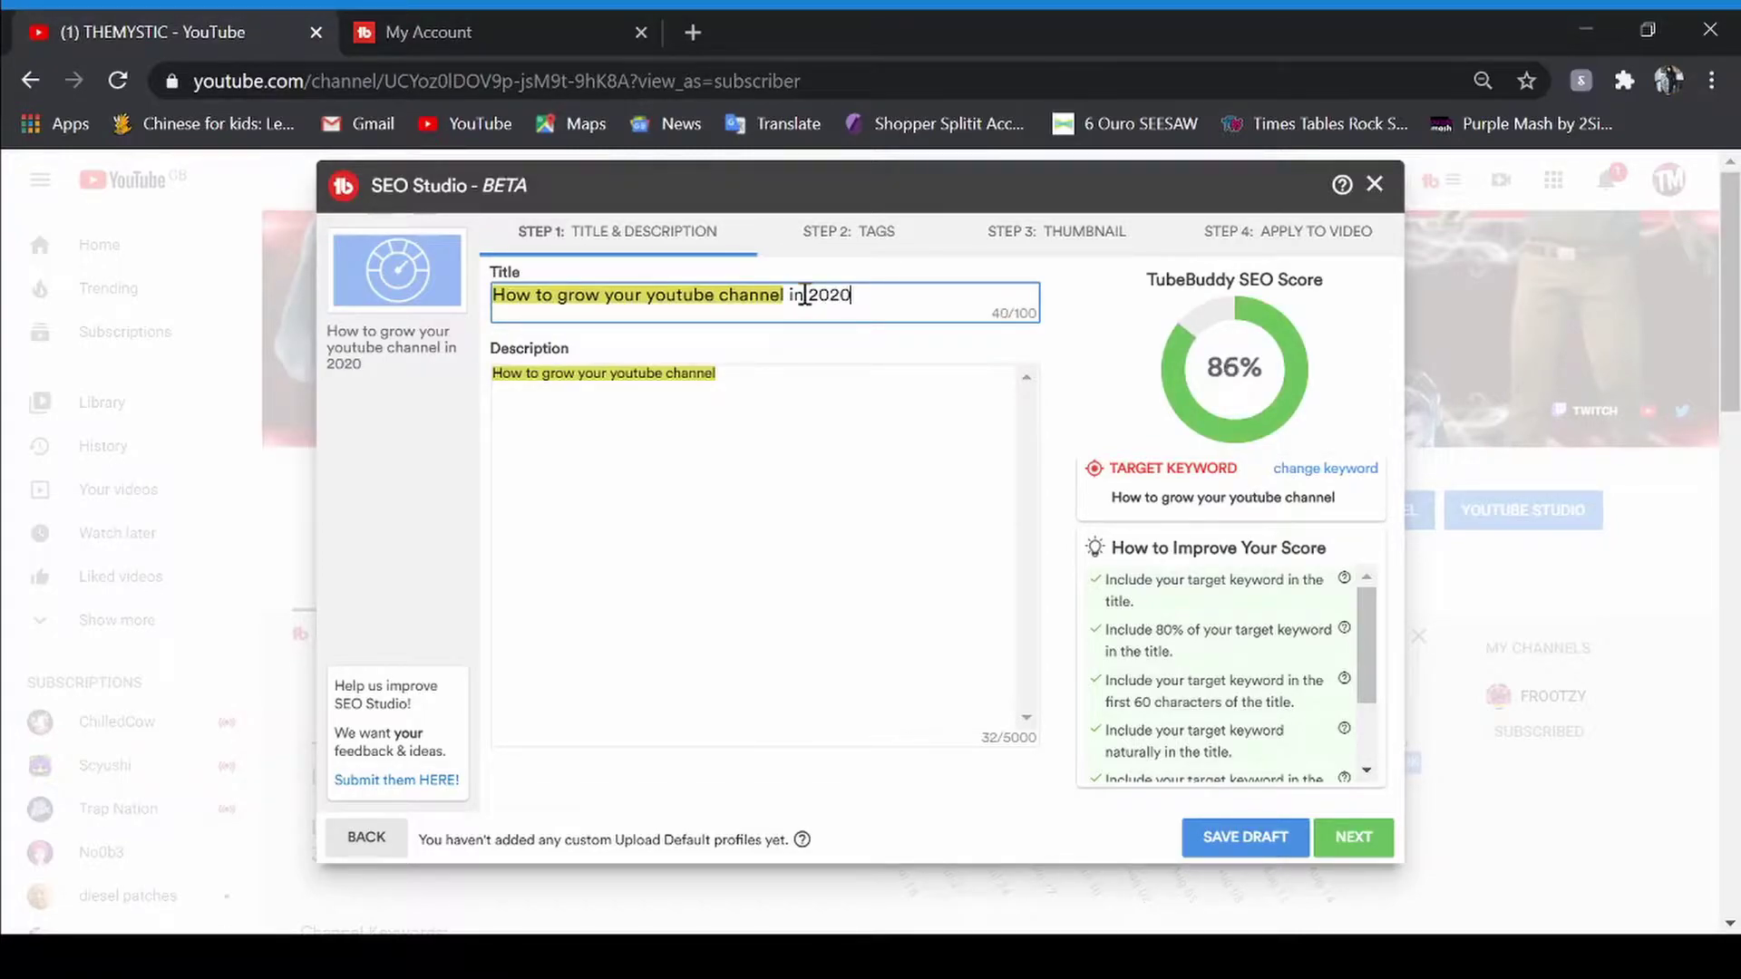
pyautogui.write('/')
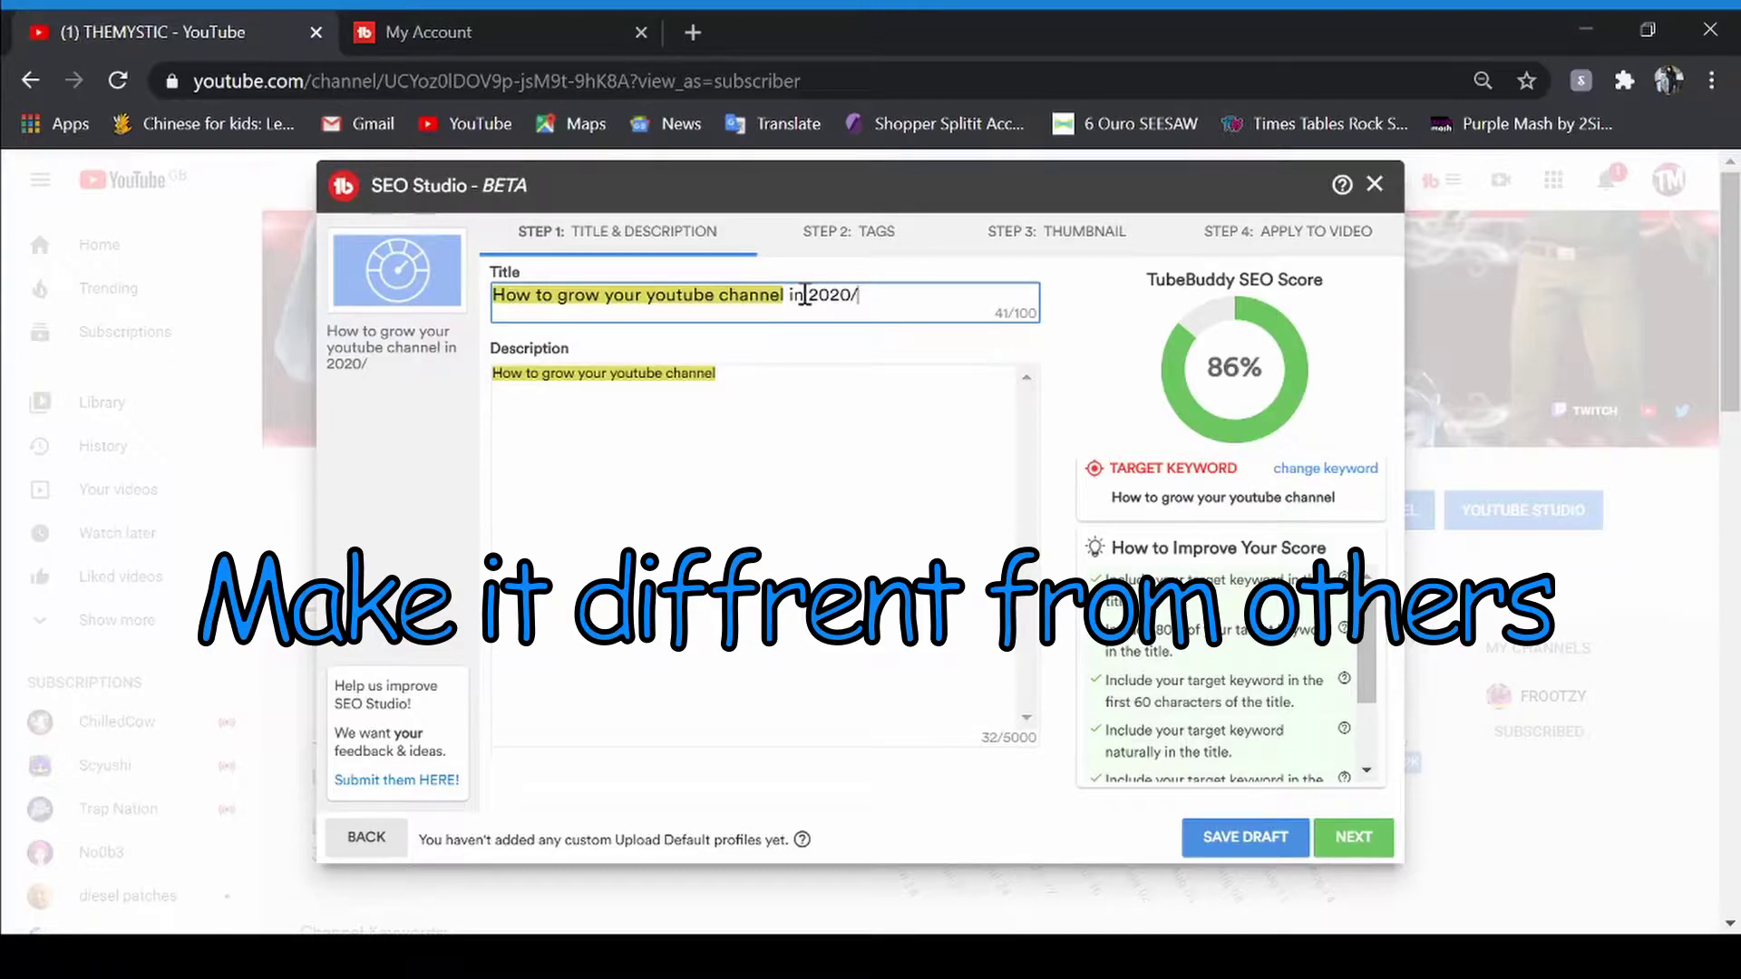
pyautogui.write('Youtube ')
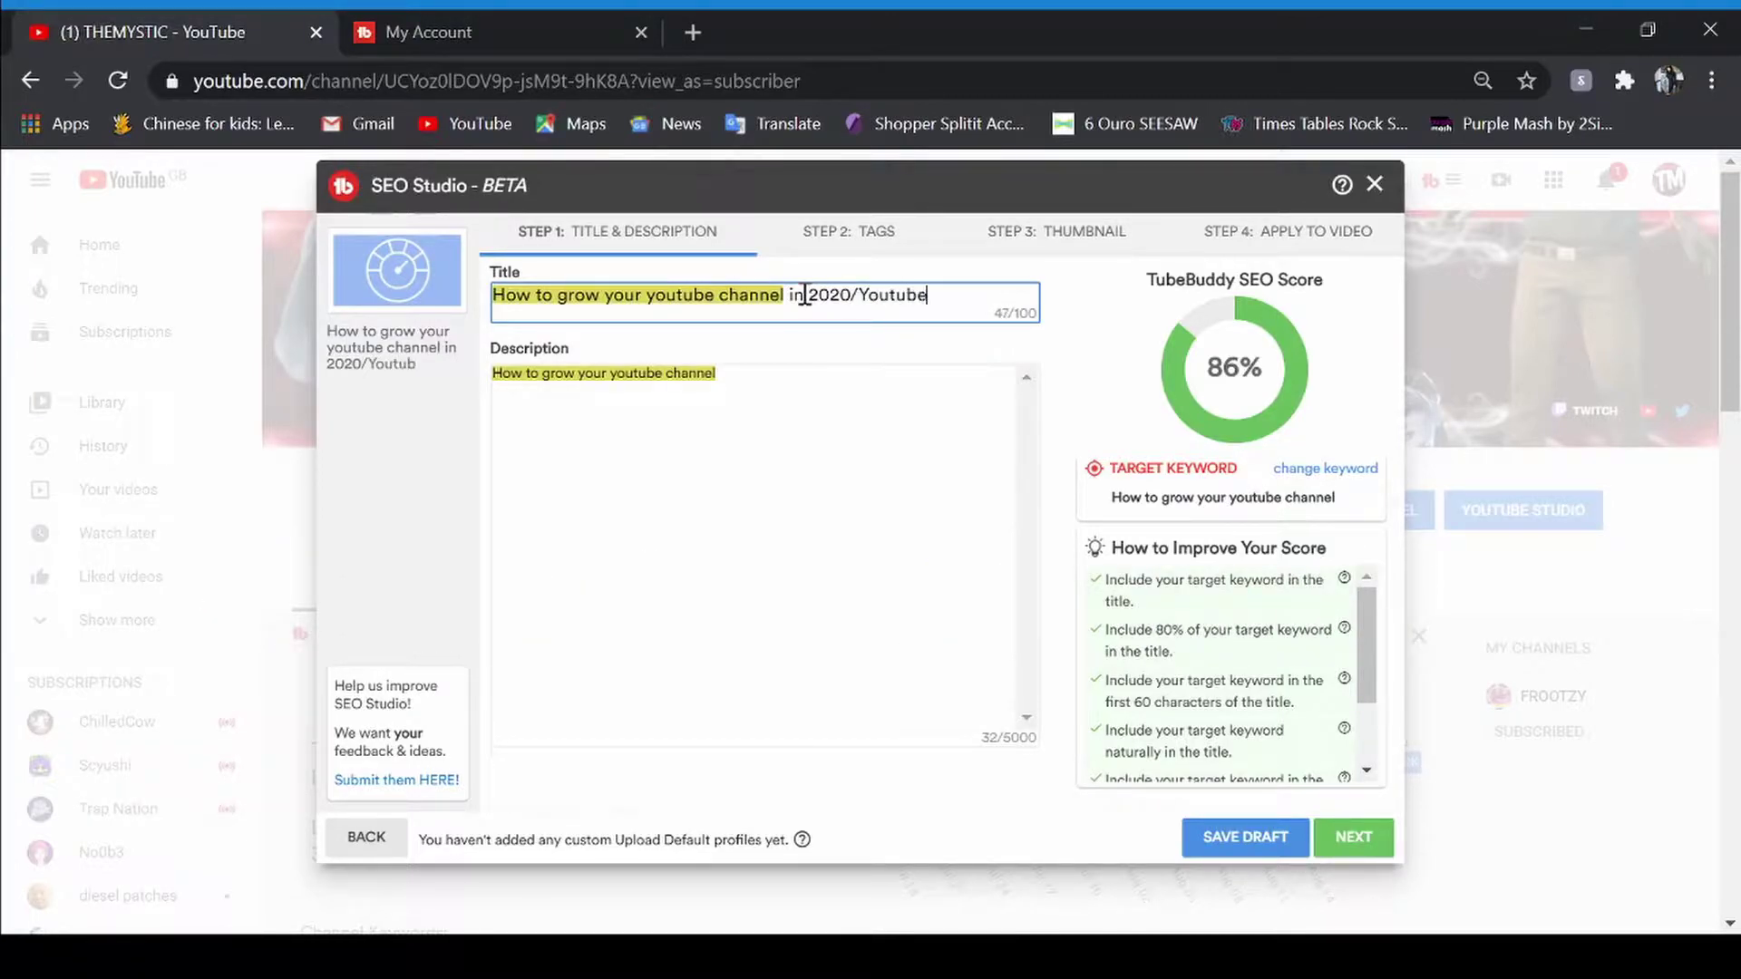
pyautogui.write('tips ')
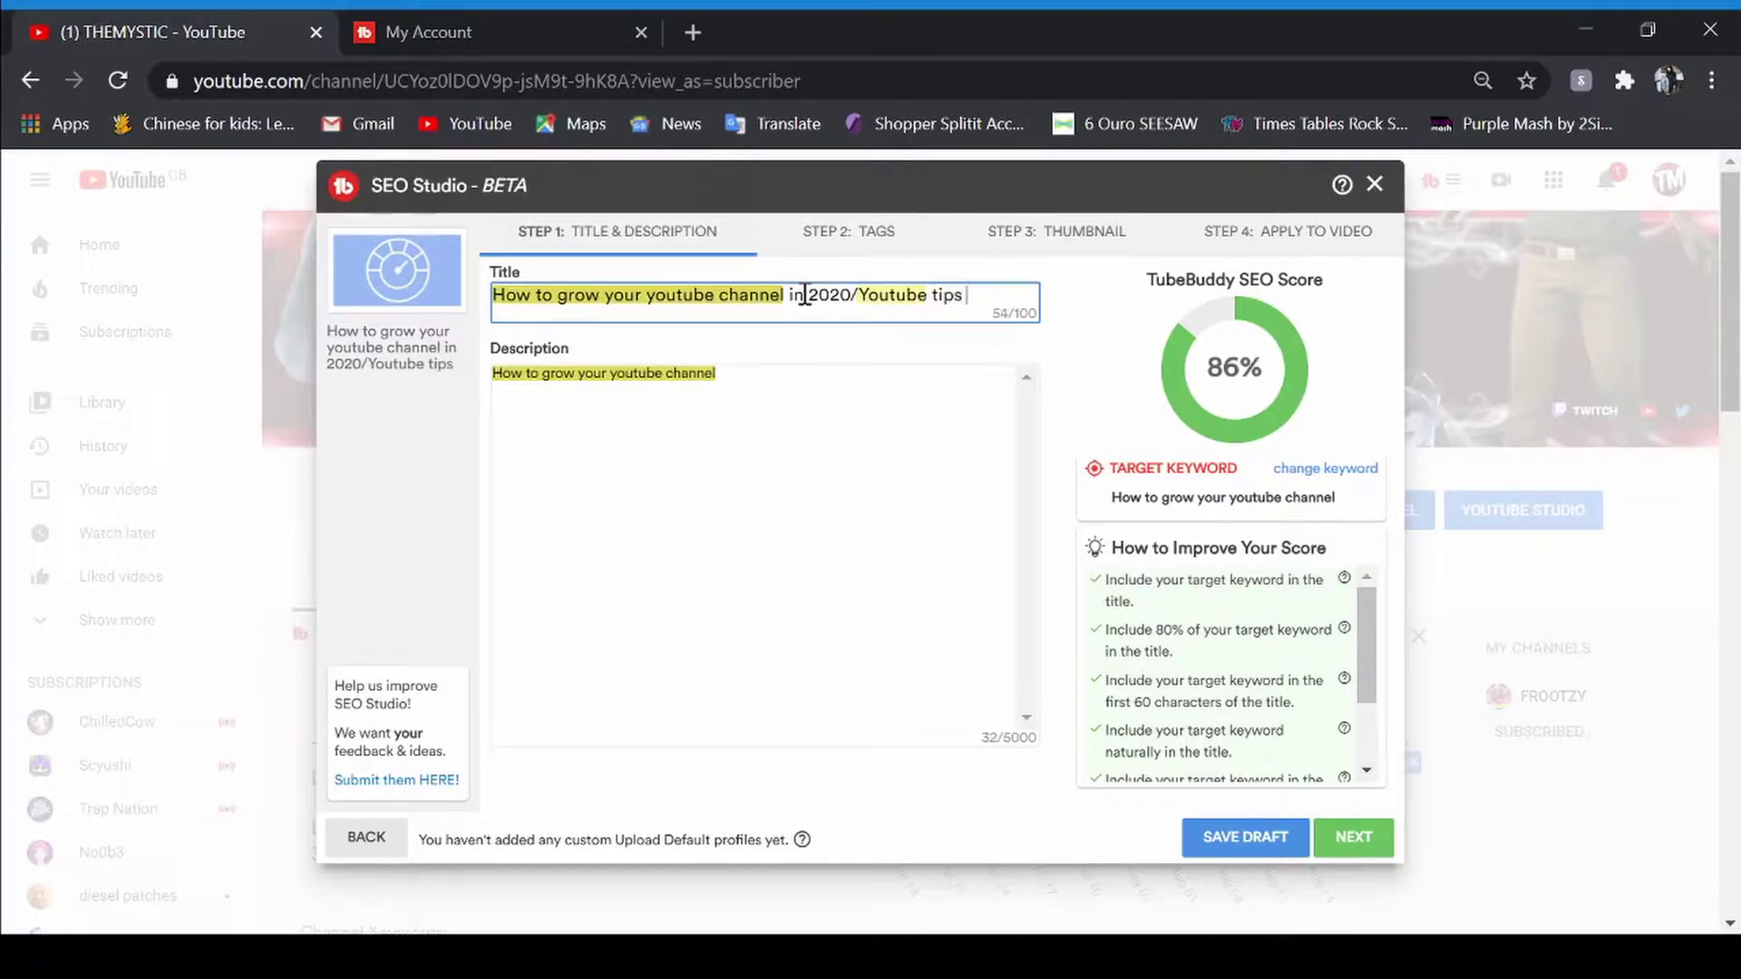
pyautogui.write('and tricks')
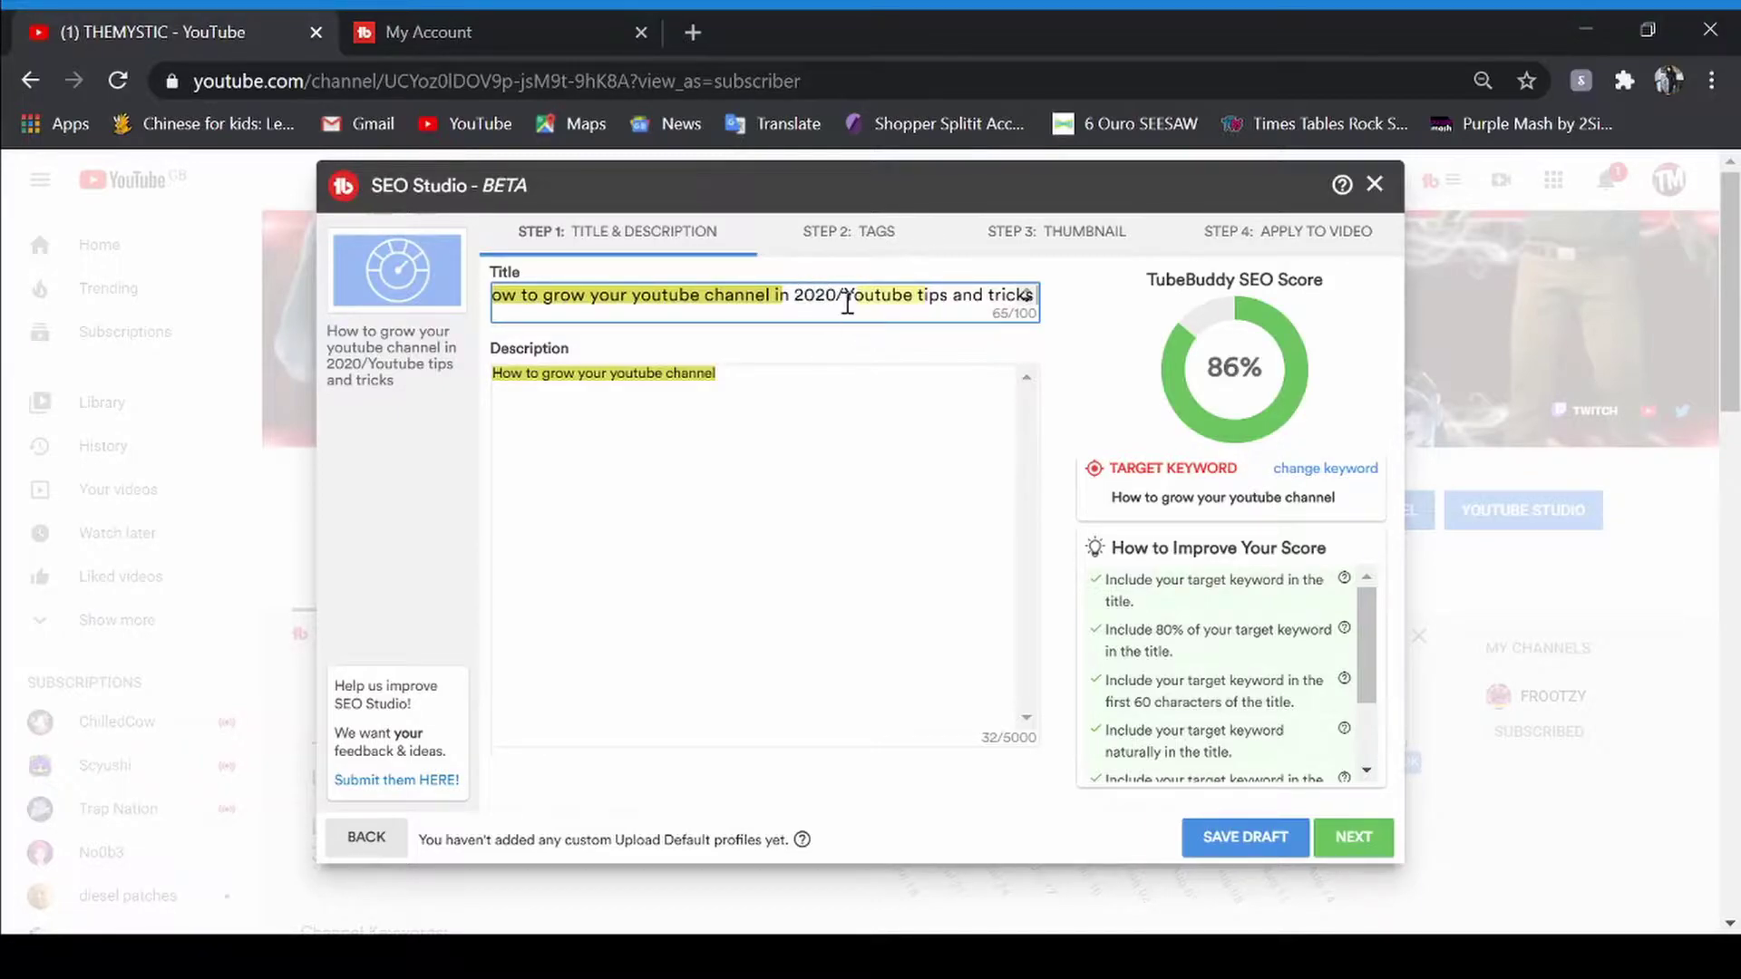
pyautogui.click(845, 296)
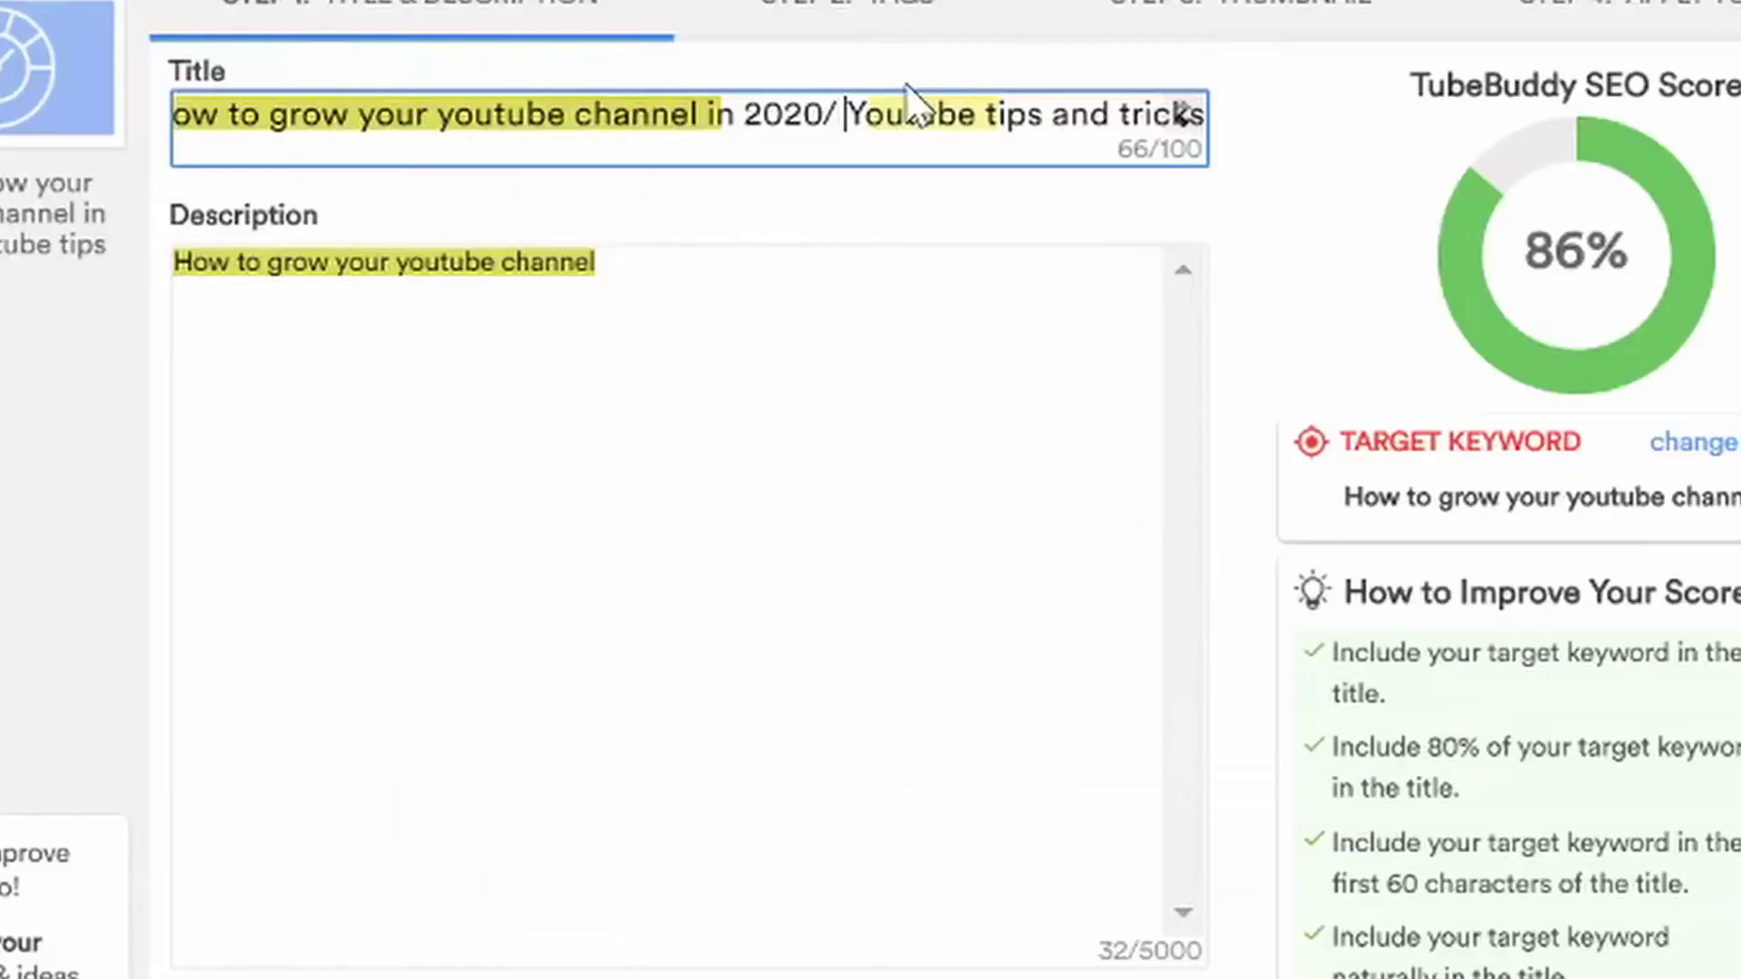
pyautogui.click(793, 291)
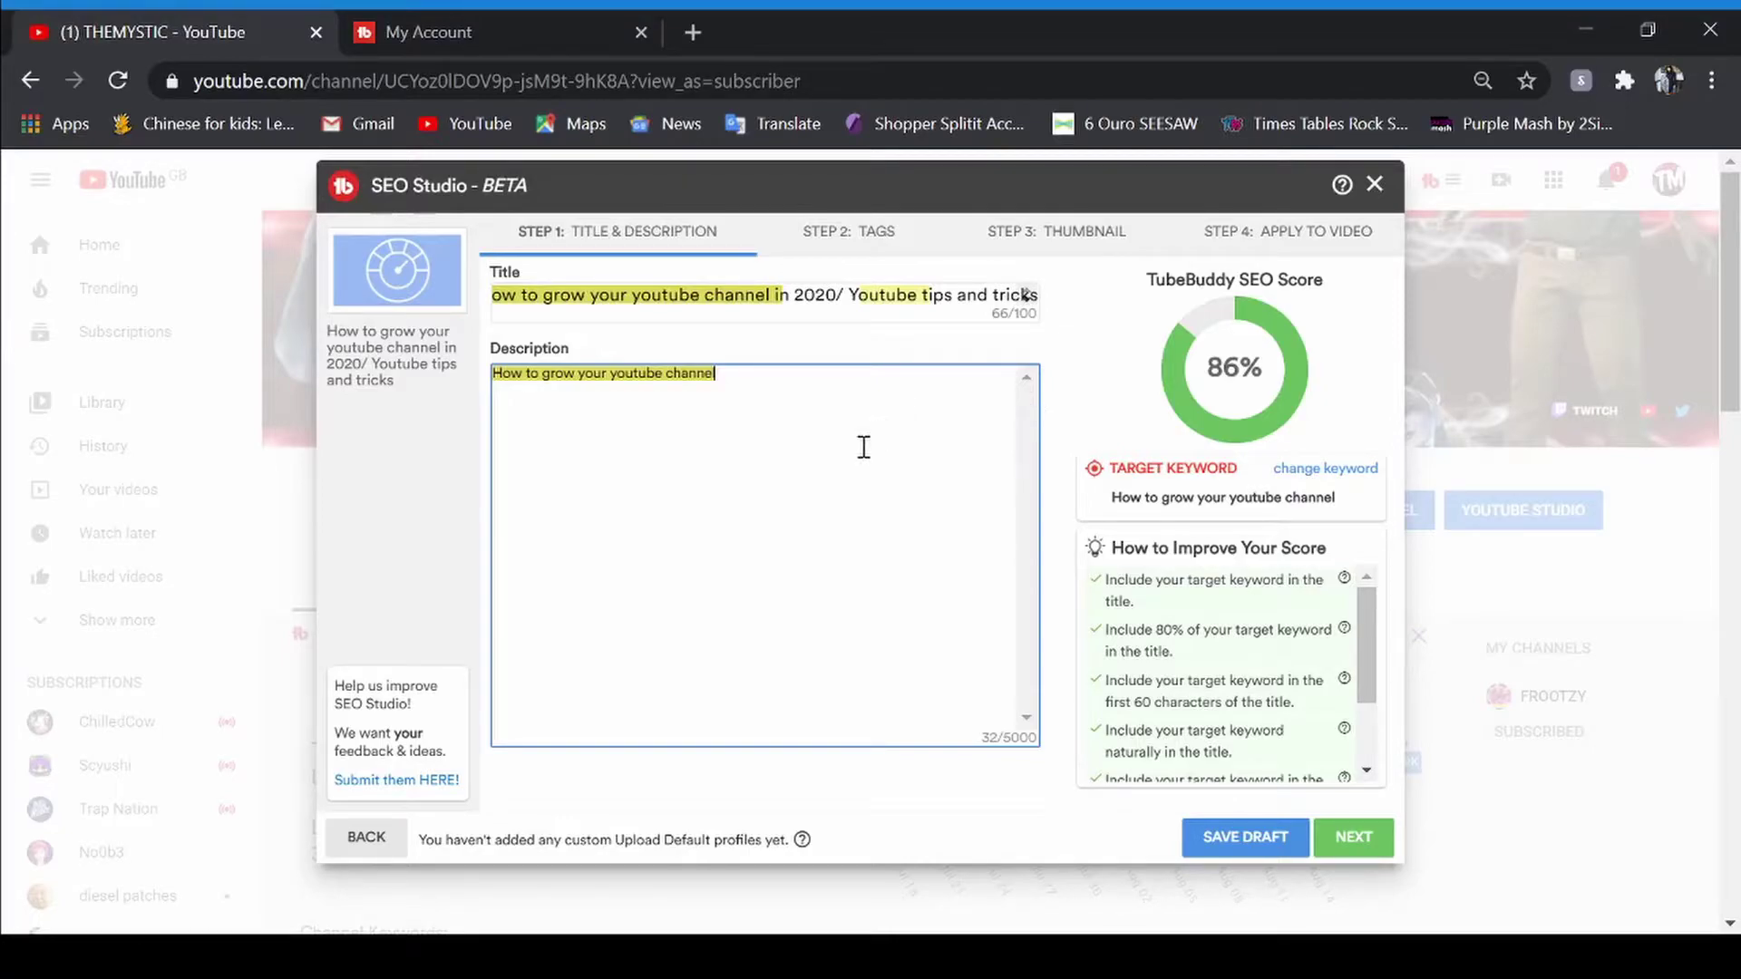
# Replace the description with text on growing your youtube channel, inviting comments down below.
pyautogui.press('BackSpace')
pyautogui.press('BackSpace')
pyautogui.press('BackSpace')
pyautogui.press('BackSpace')
pyautogui.press('BackSpace')
pyautogui.press('BackSpace')
pyautogui.press('BackSpace')
pyautogui.press('BackSpace')
pyautogui.press('BackSpace')
pyautogui.press('BackSpace')
pyautogui.press('BackSpace')
pyautogui.press('BackSpace')
pyautogui.press('BackSpace')
pyautogui.press('BackSpace')
pyautogui.press('BackSpace')
pyautogui.press('BackSpace')
pyautogui.press('BackSpace')
pyautogui.press('BackSpace')
pyautogui.press('BackSpace')
pyautogui.press('BackSpace')
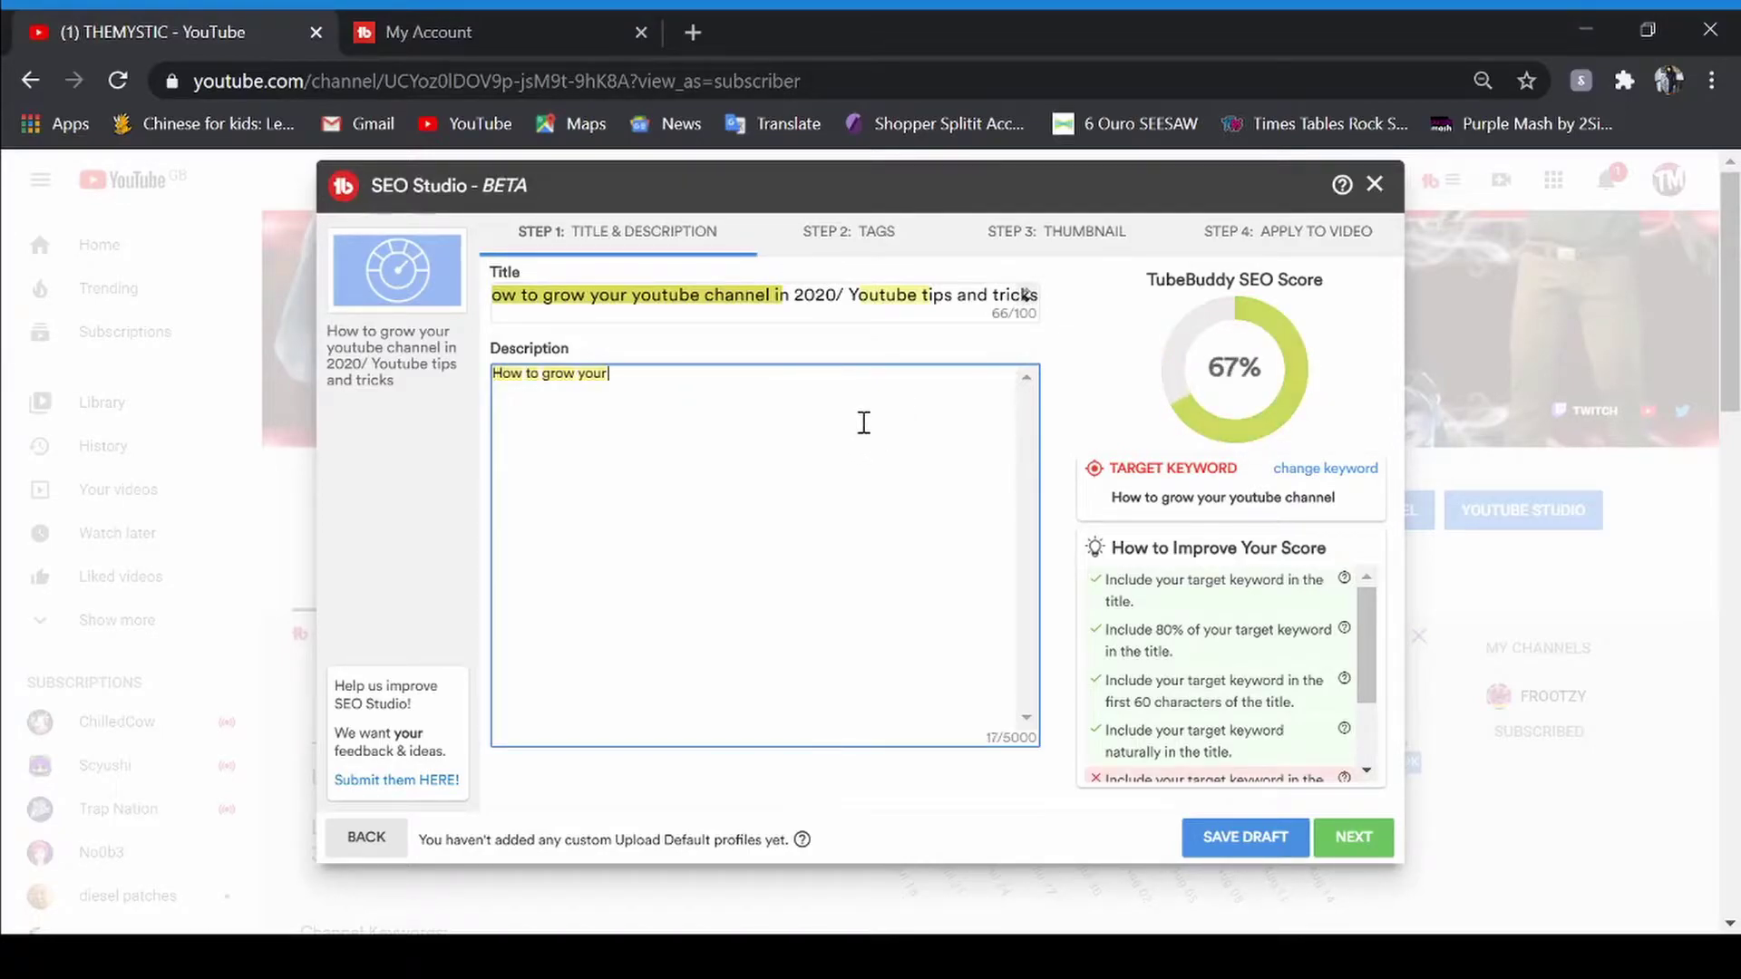
pyautogui.write('I')
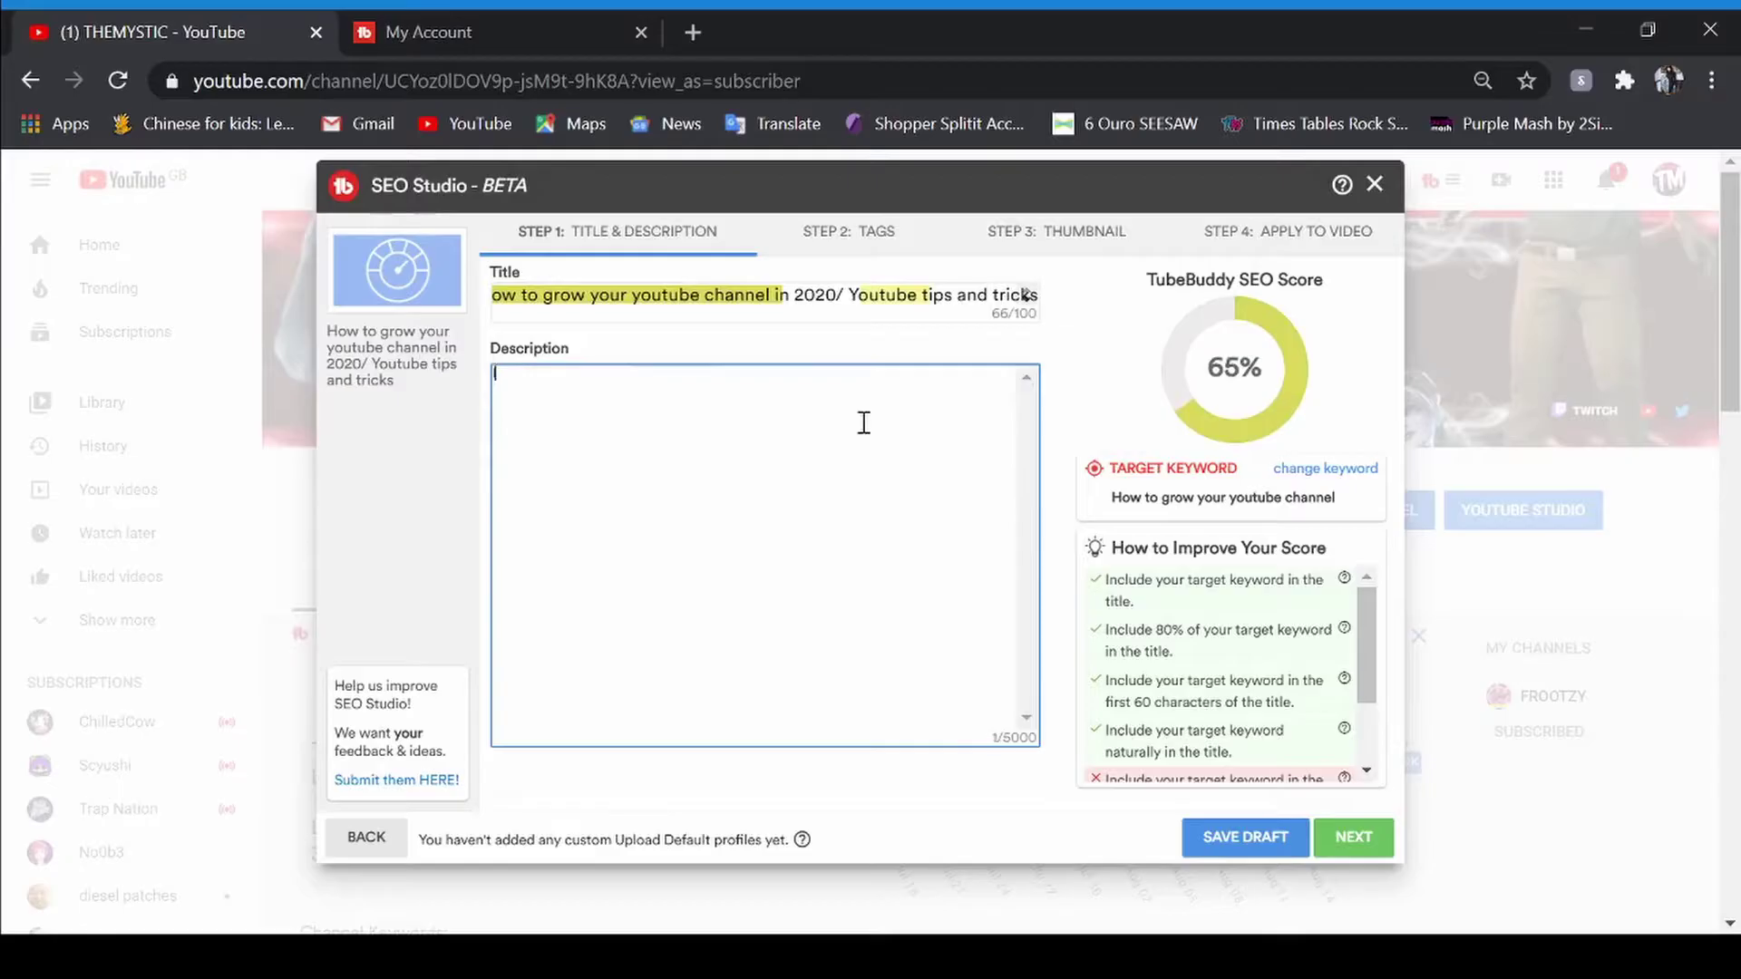
pyautogui.write('n this v')
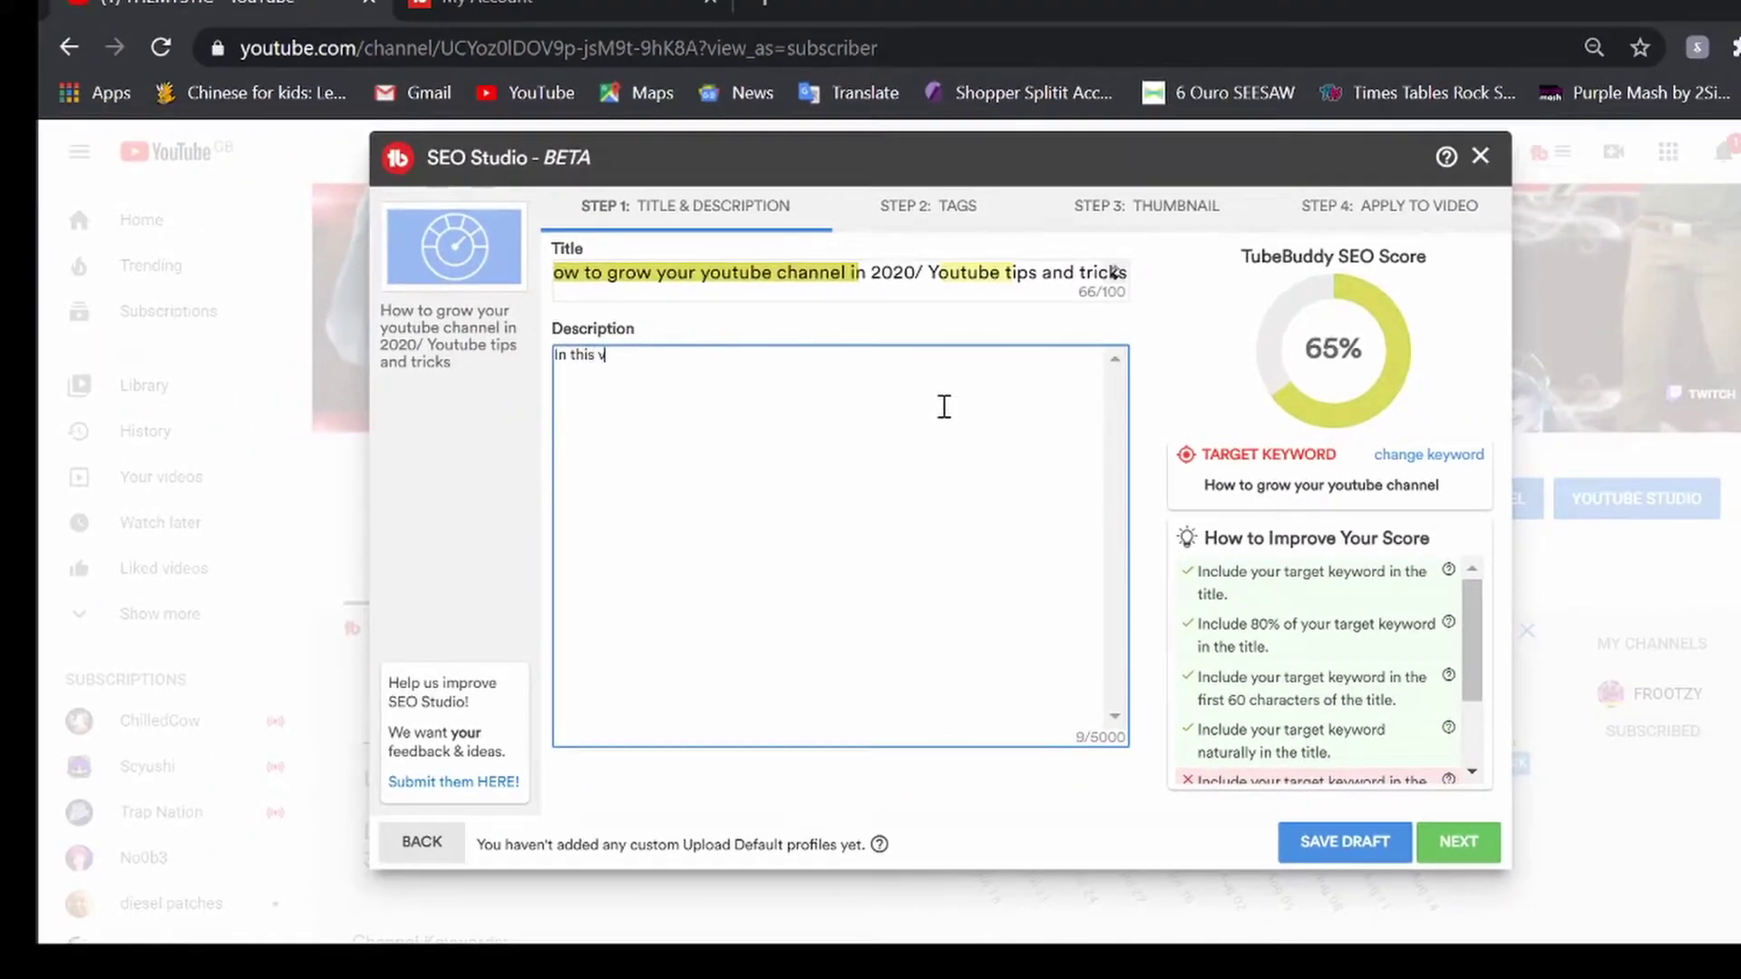
pyautogui.write('ideo i am ')
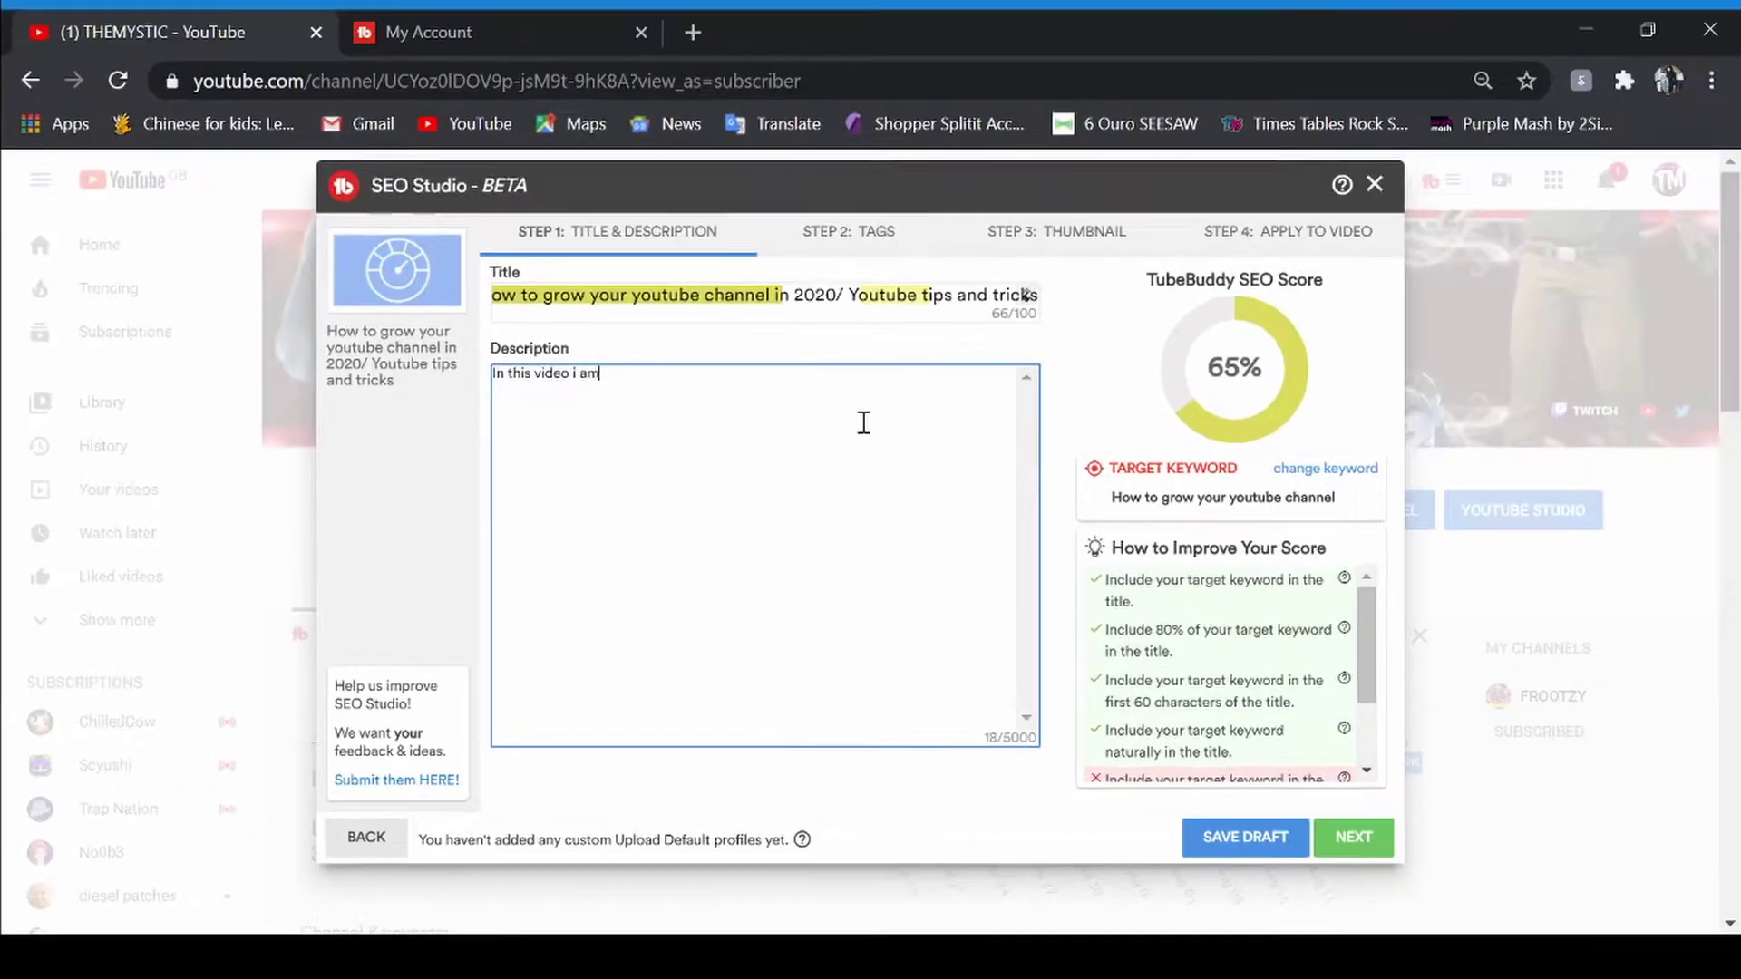
pyautogui.write('going to be showing you how to gro')
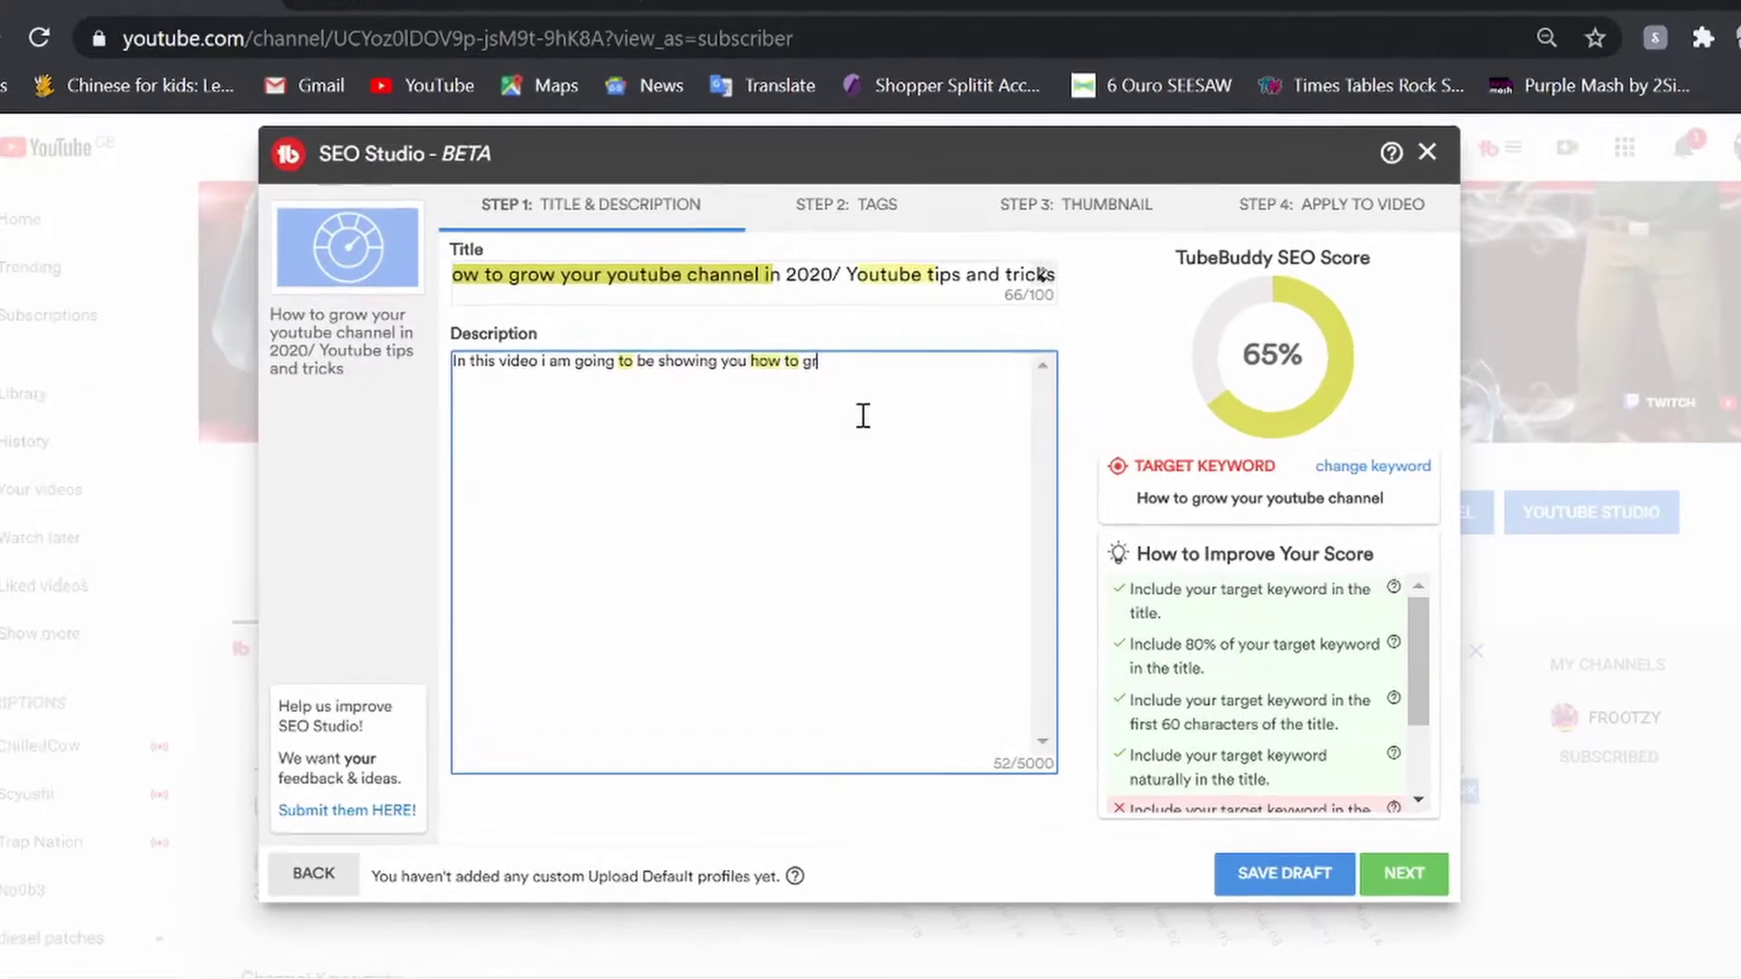
pyautogui.write('w ')
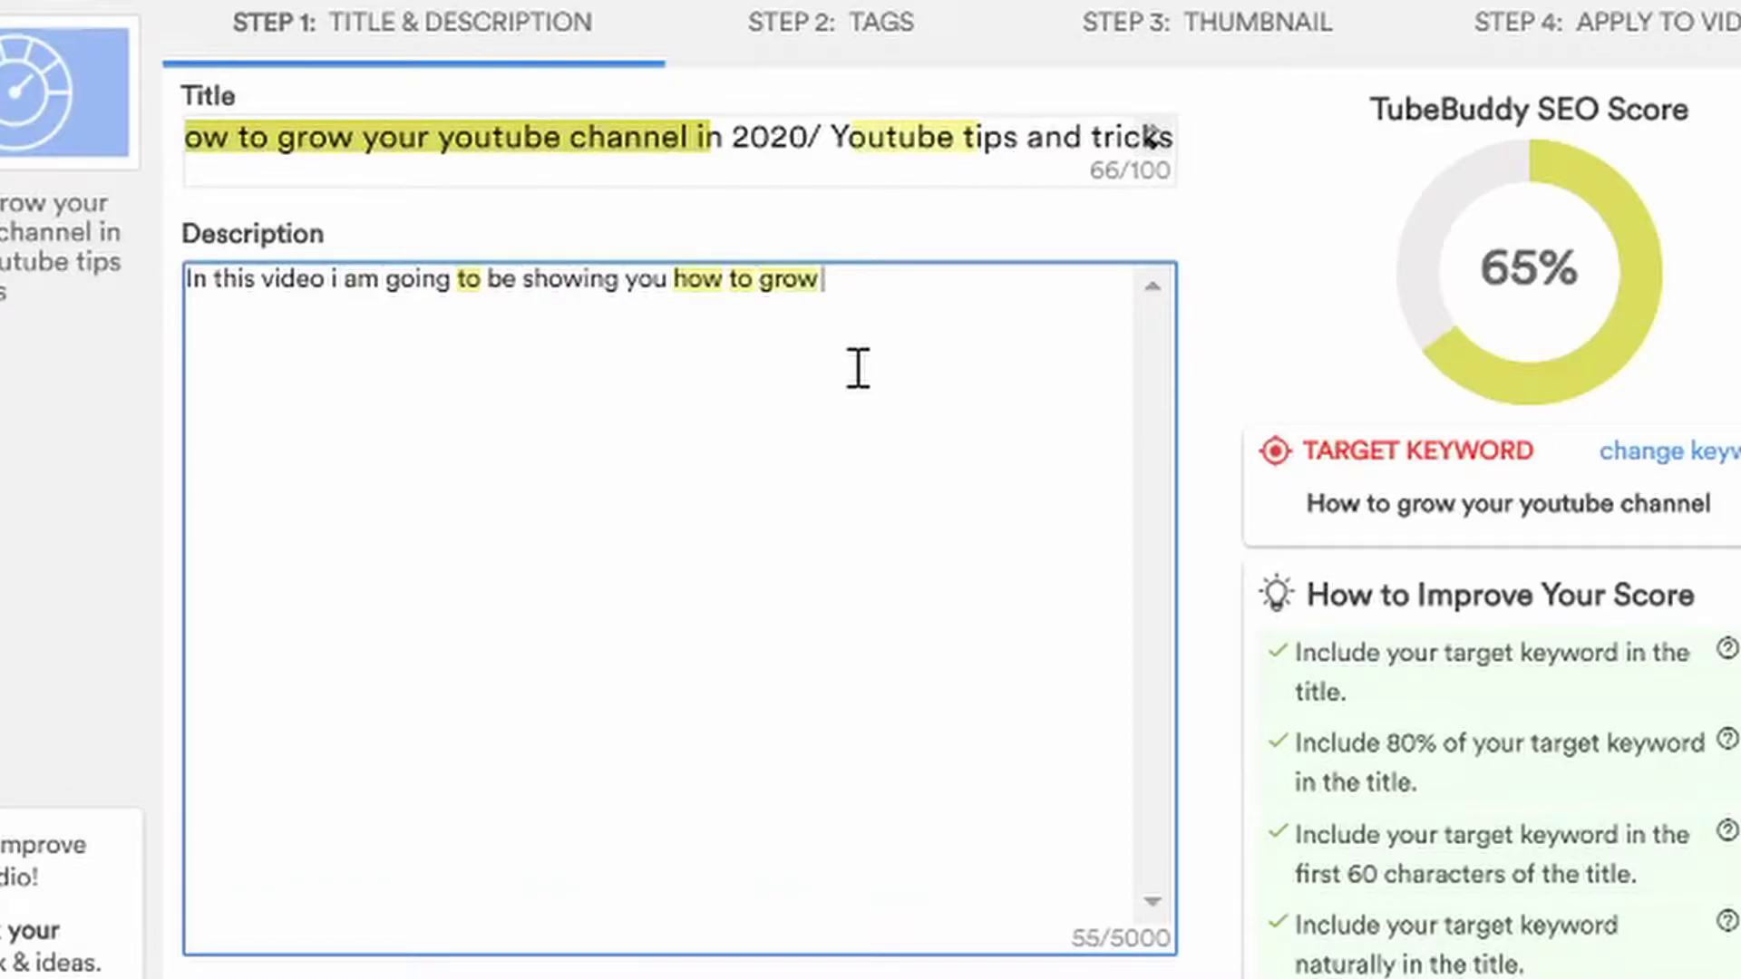
pyautogui.write('your youtu')
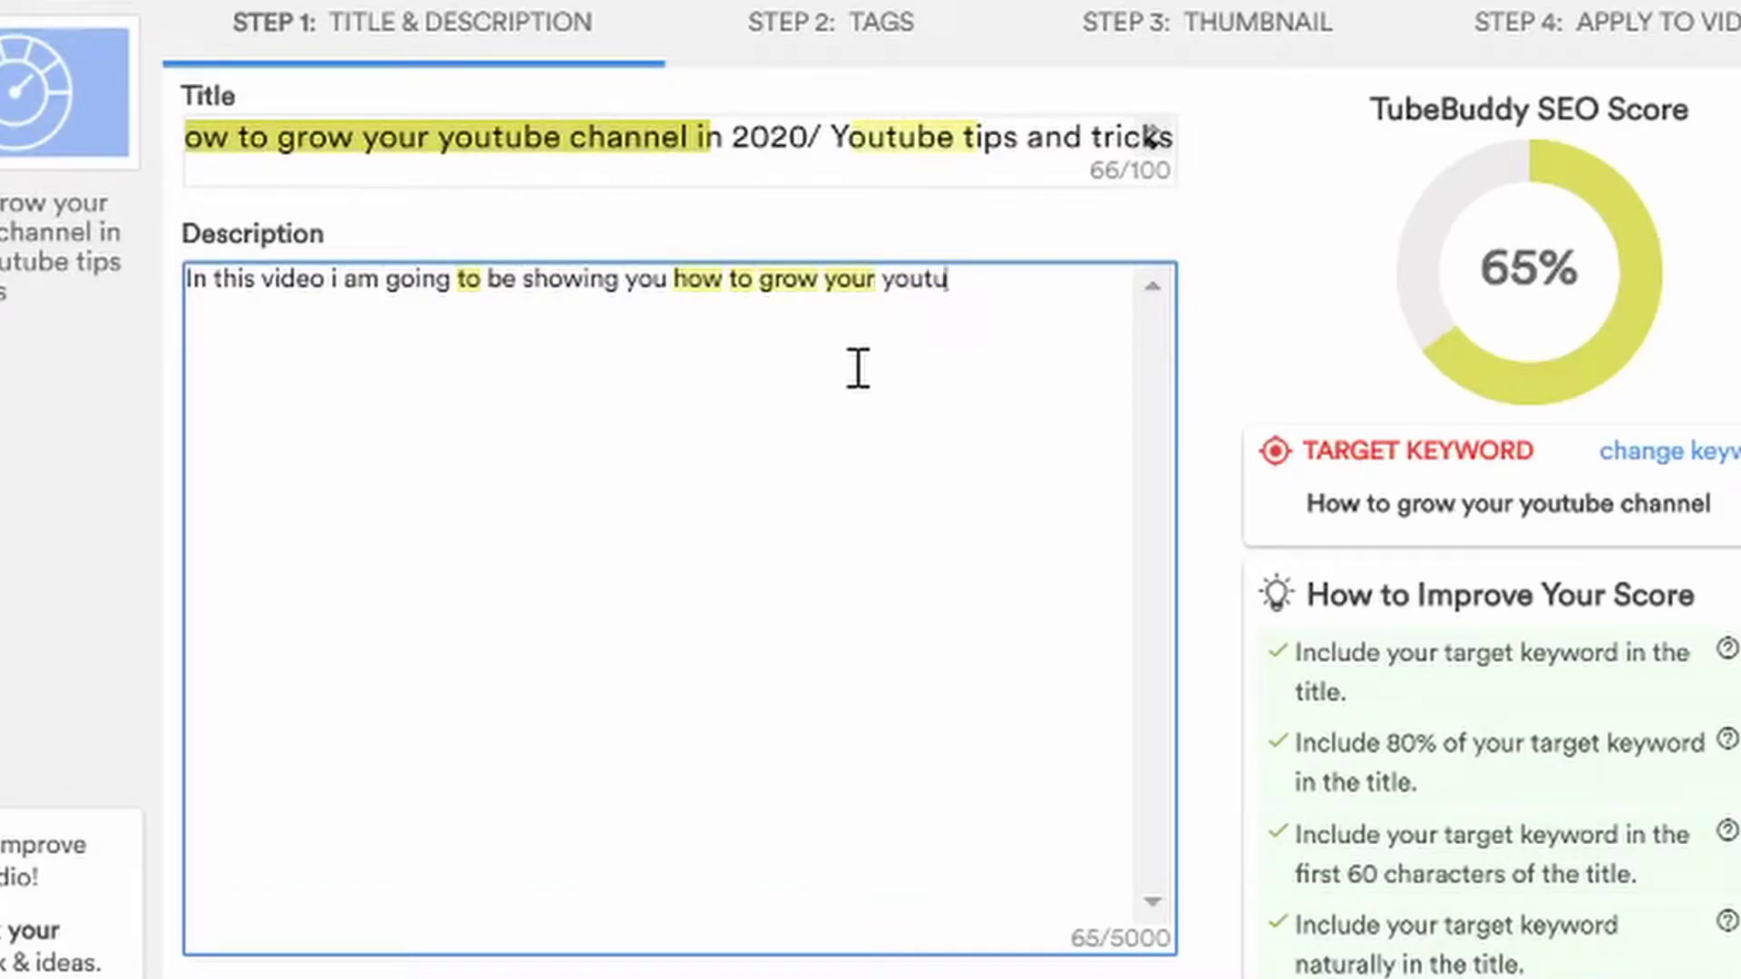
pyautogui.write('be ')
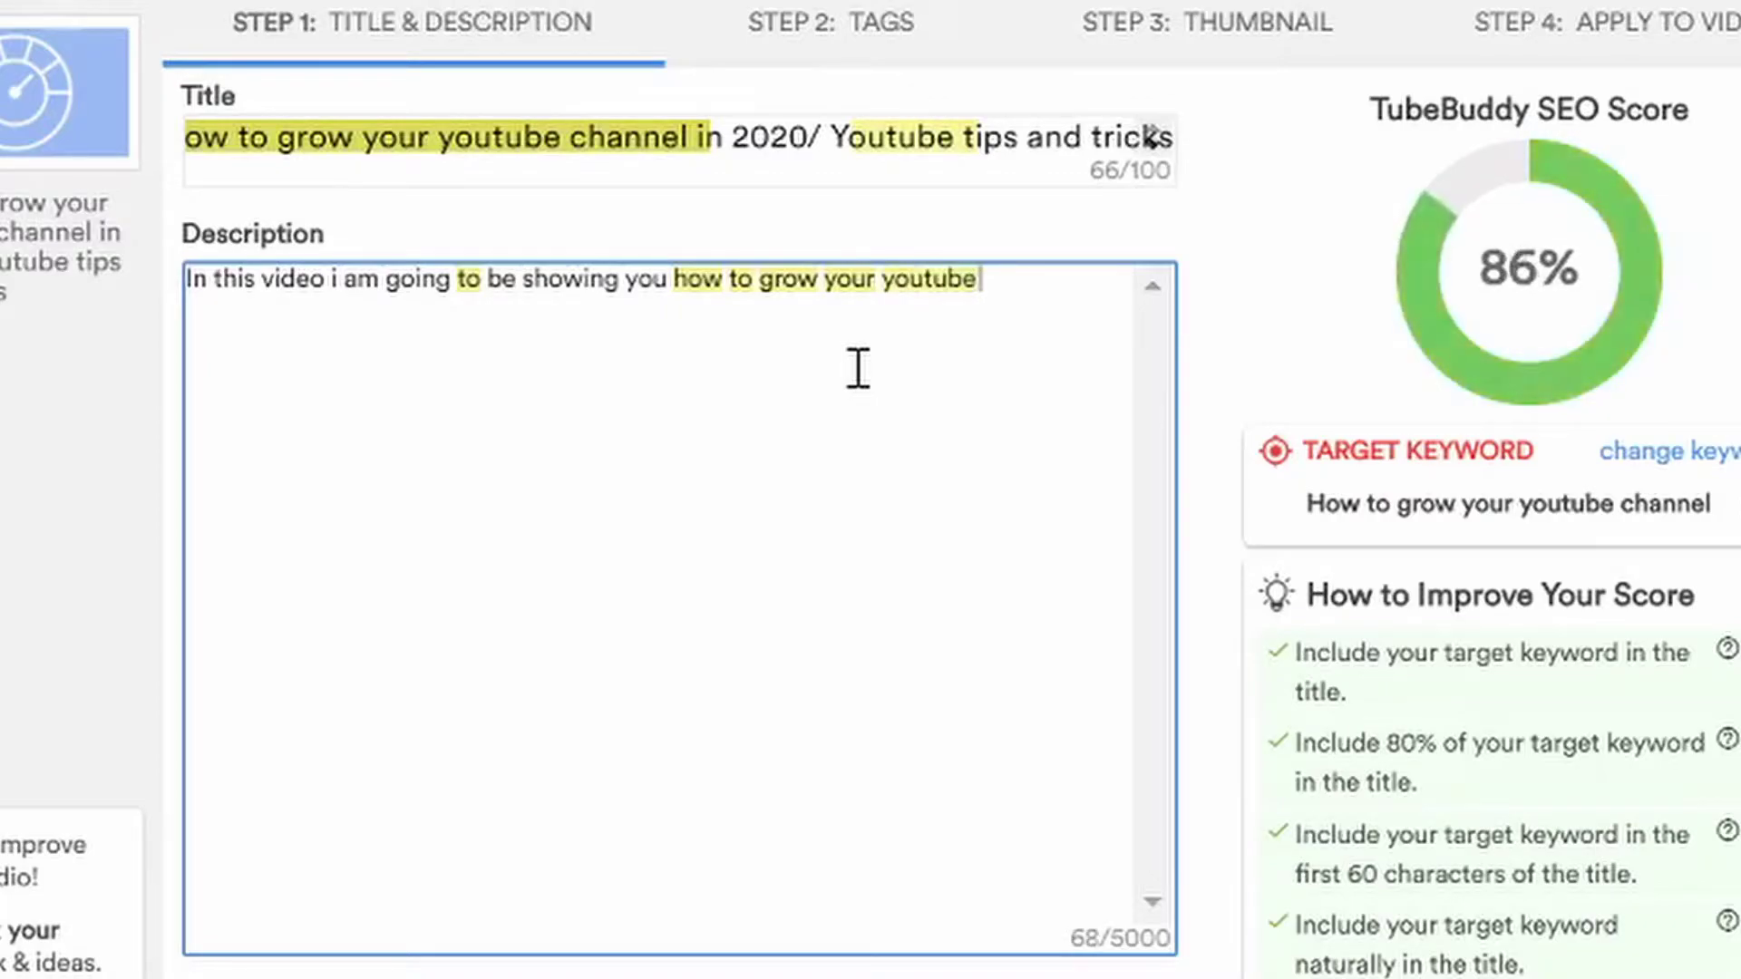
pyautogui.write('channel')
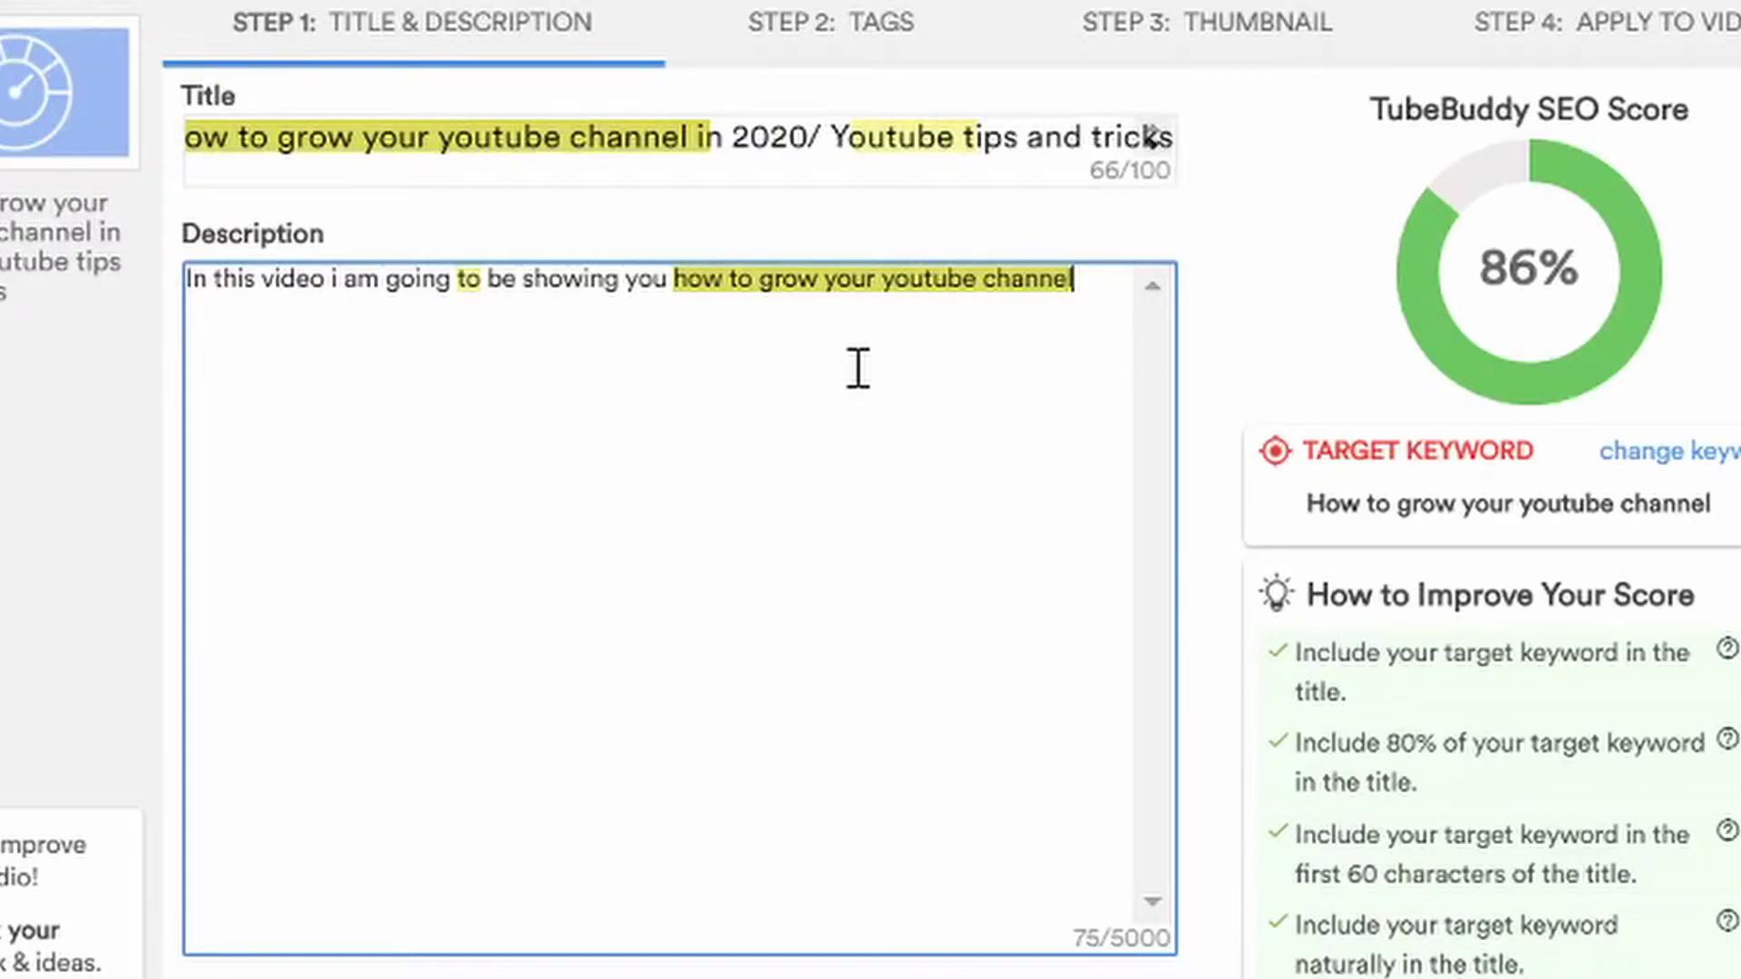
pyautogui.write('.')
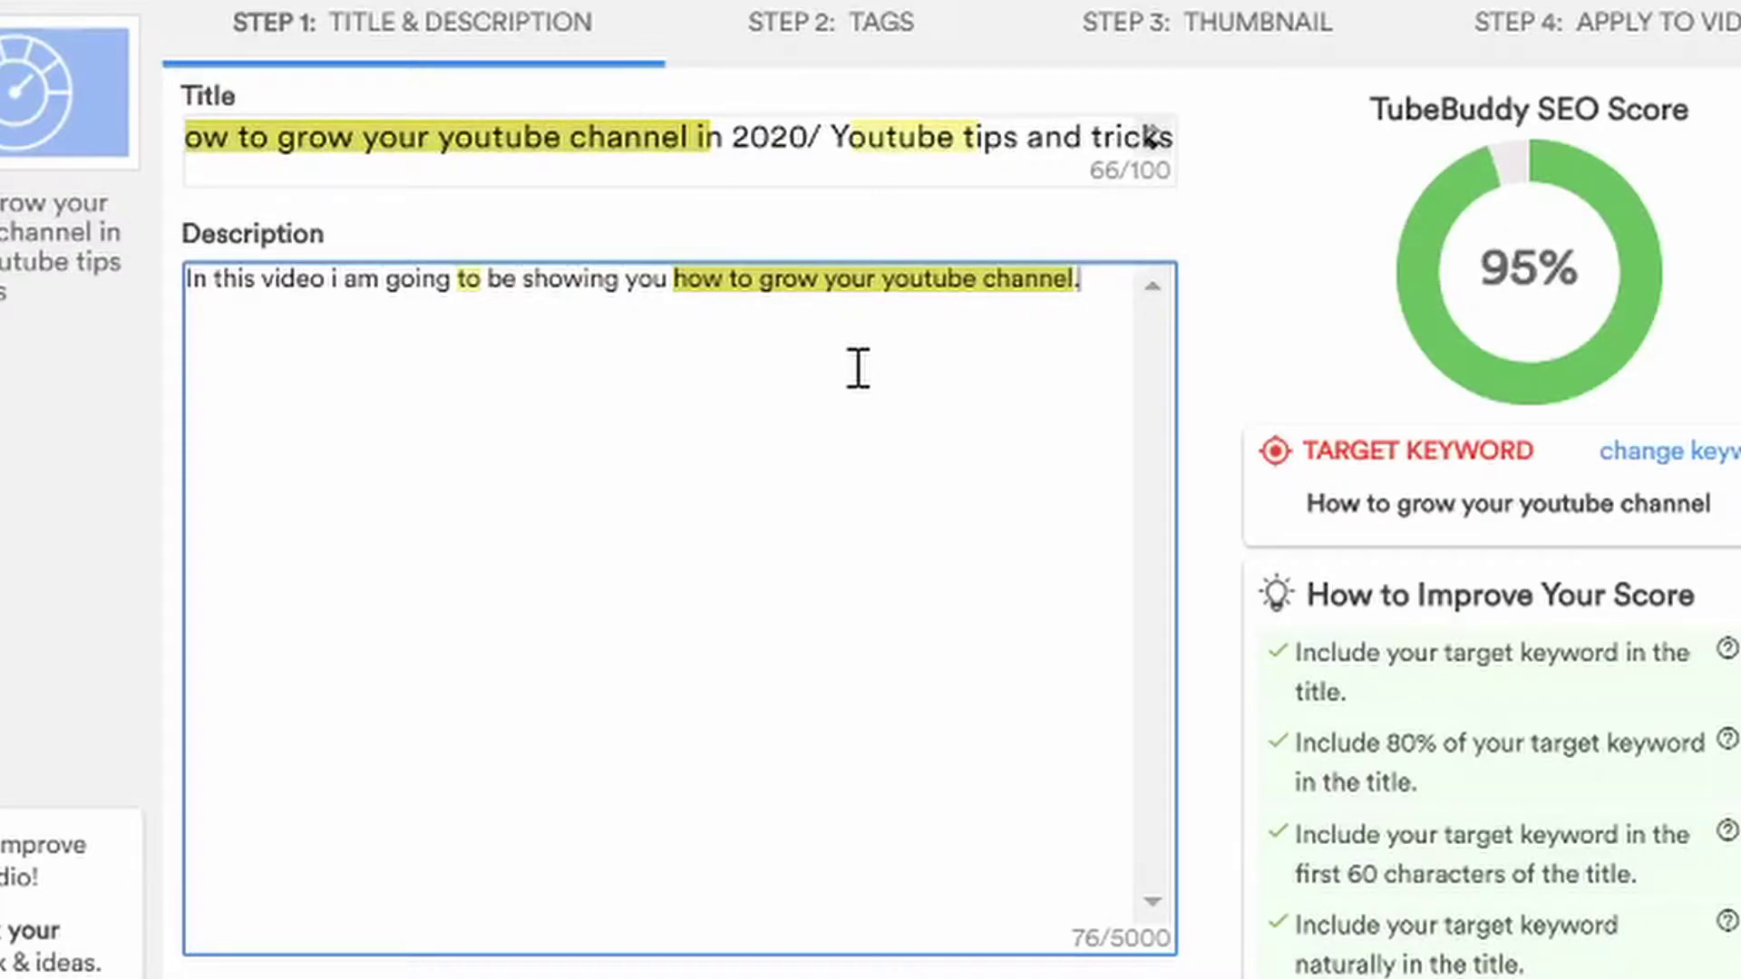
pyautogui.write('C')
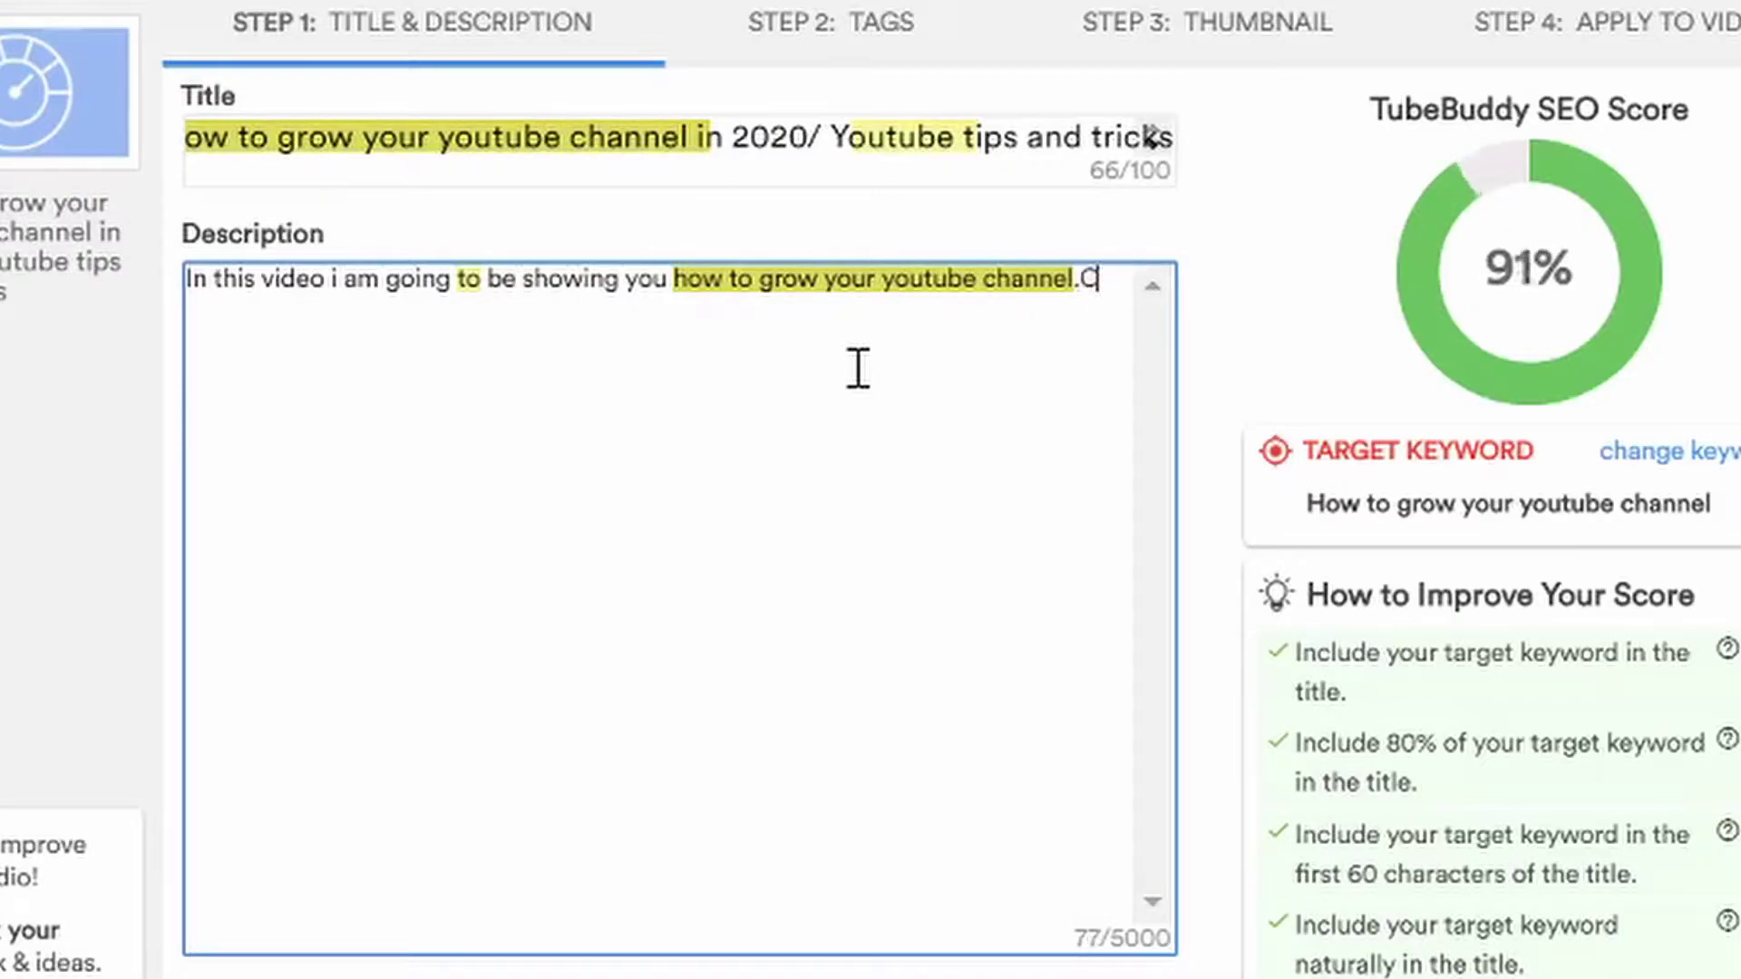
pyautogui.write('omment f')
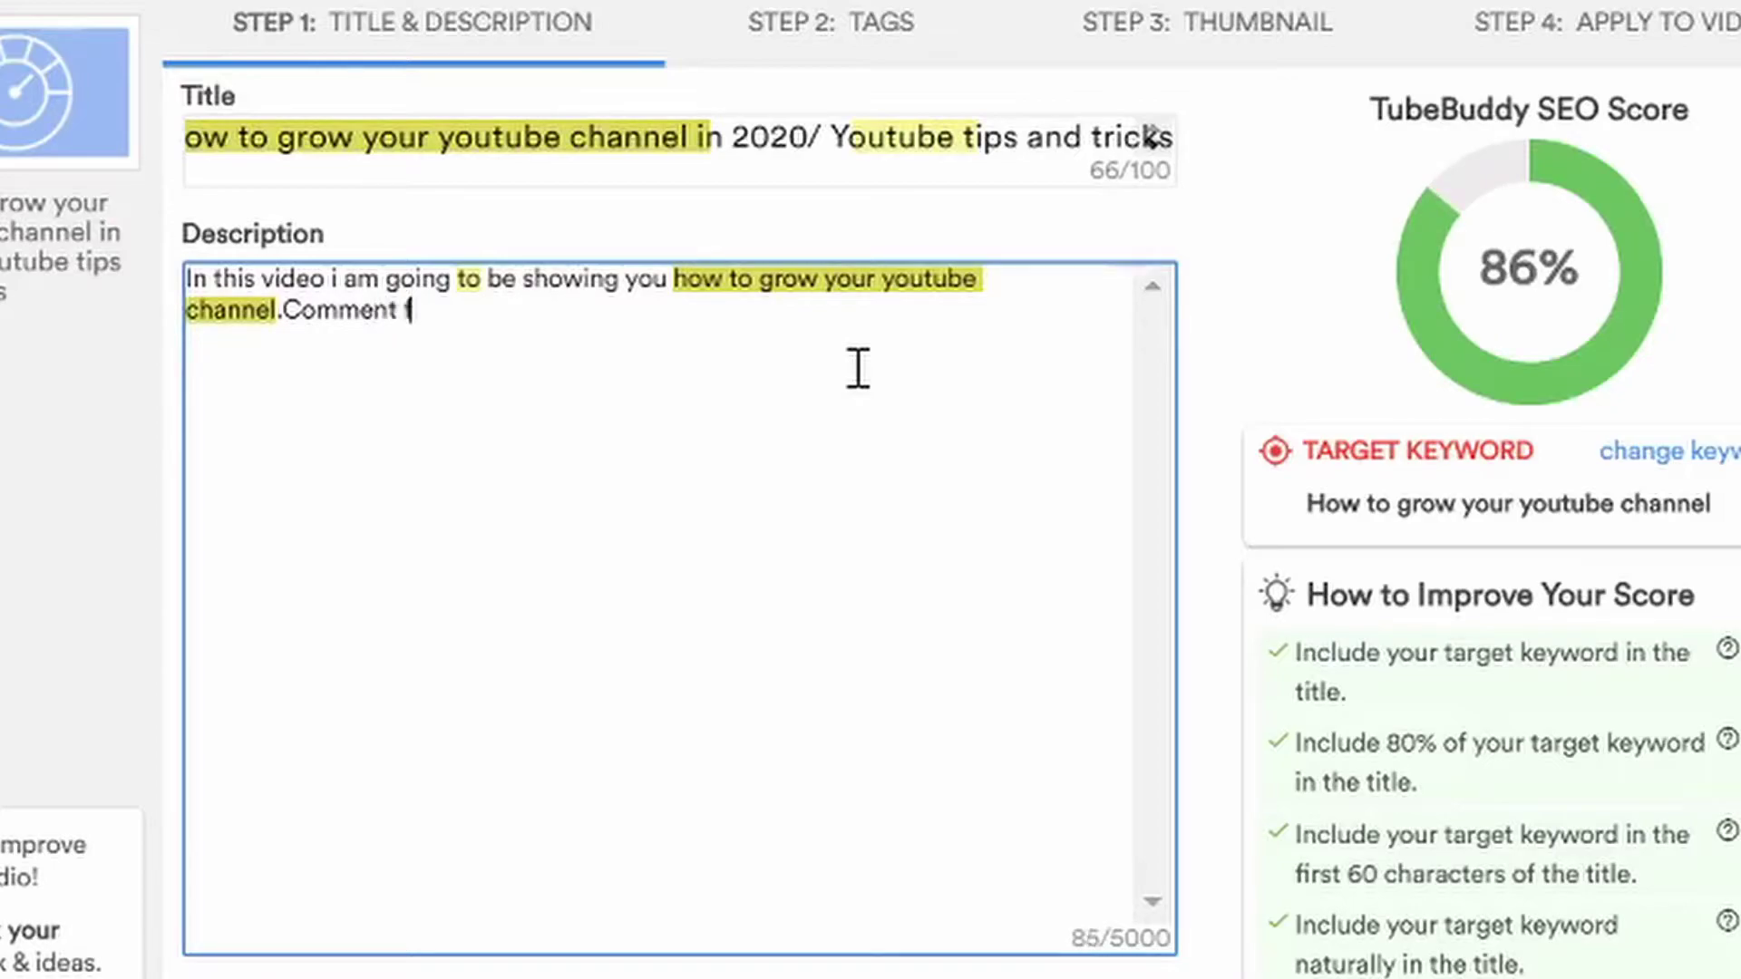
pyautogui.press('BackSpace')
pyautogui.write('down belo')
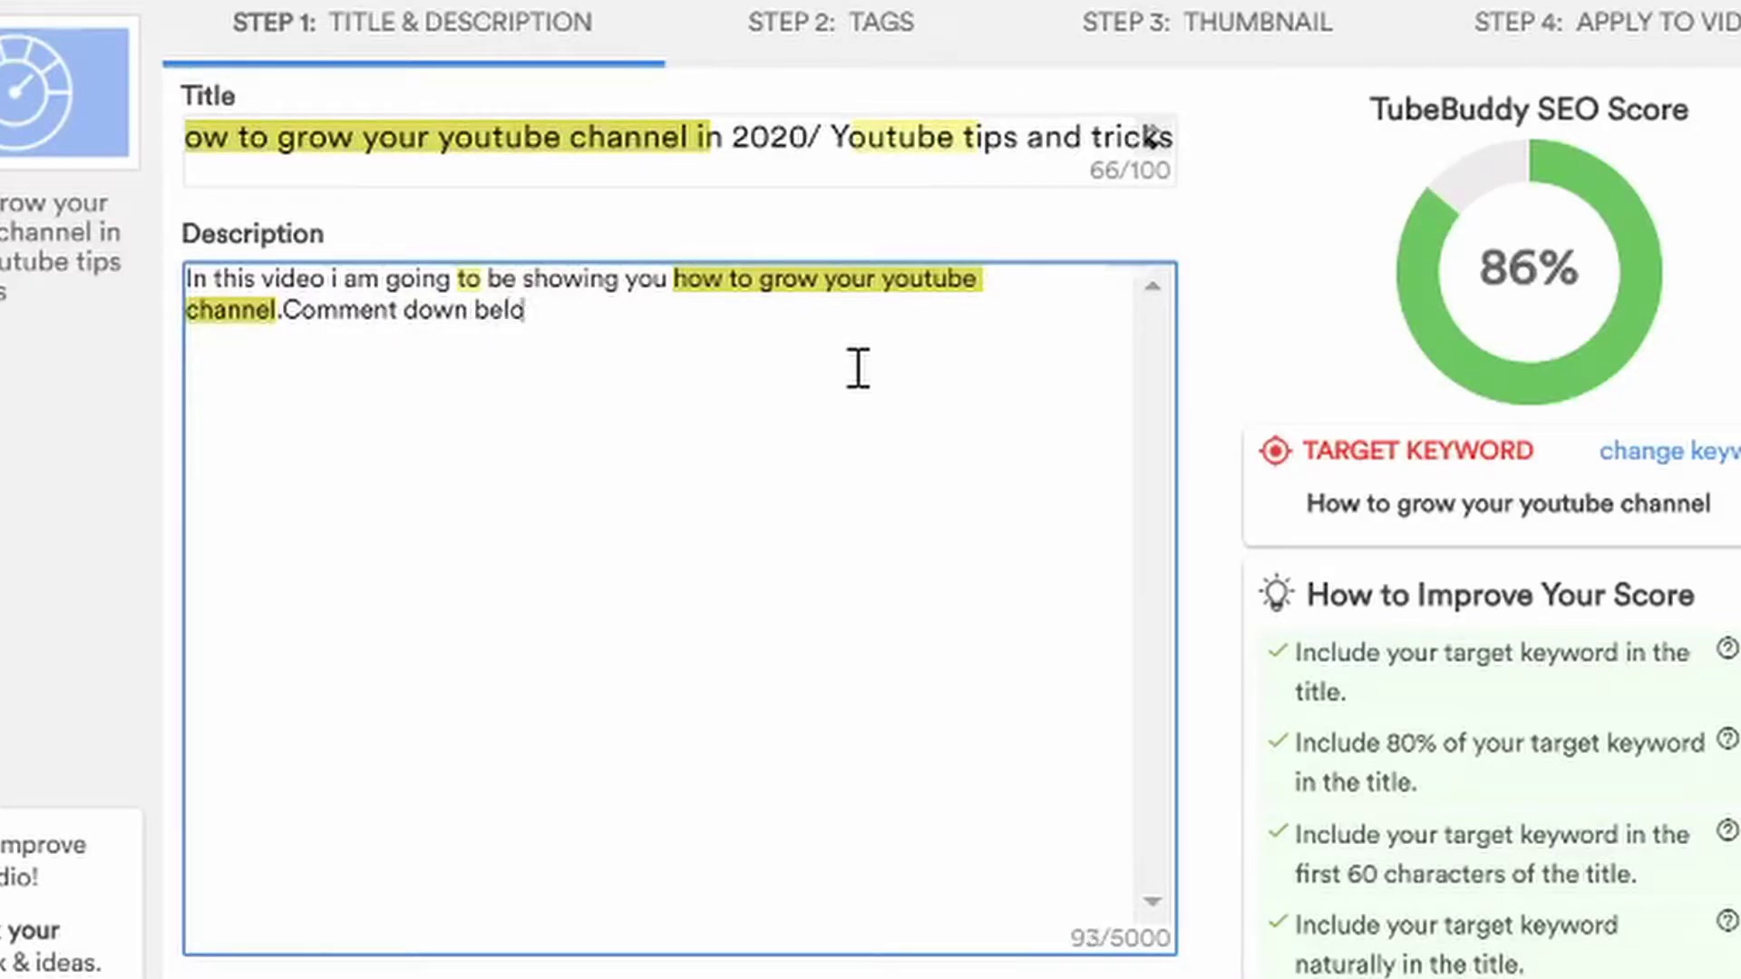
pyautogui.write('w your ')
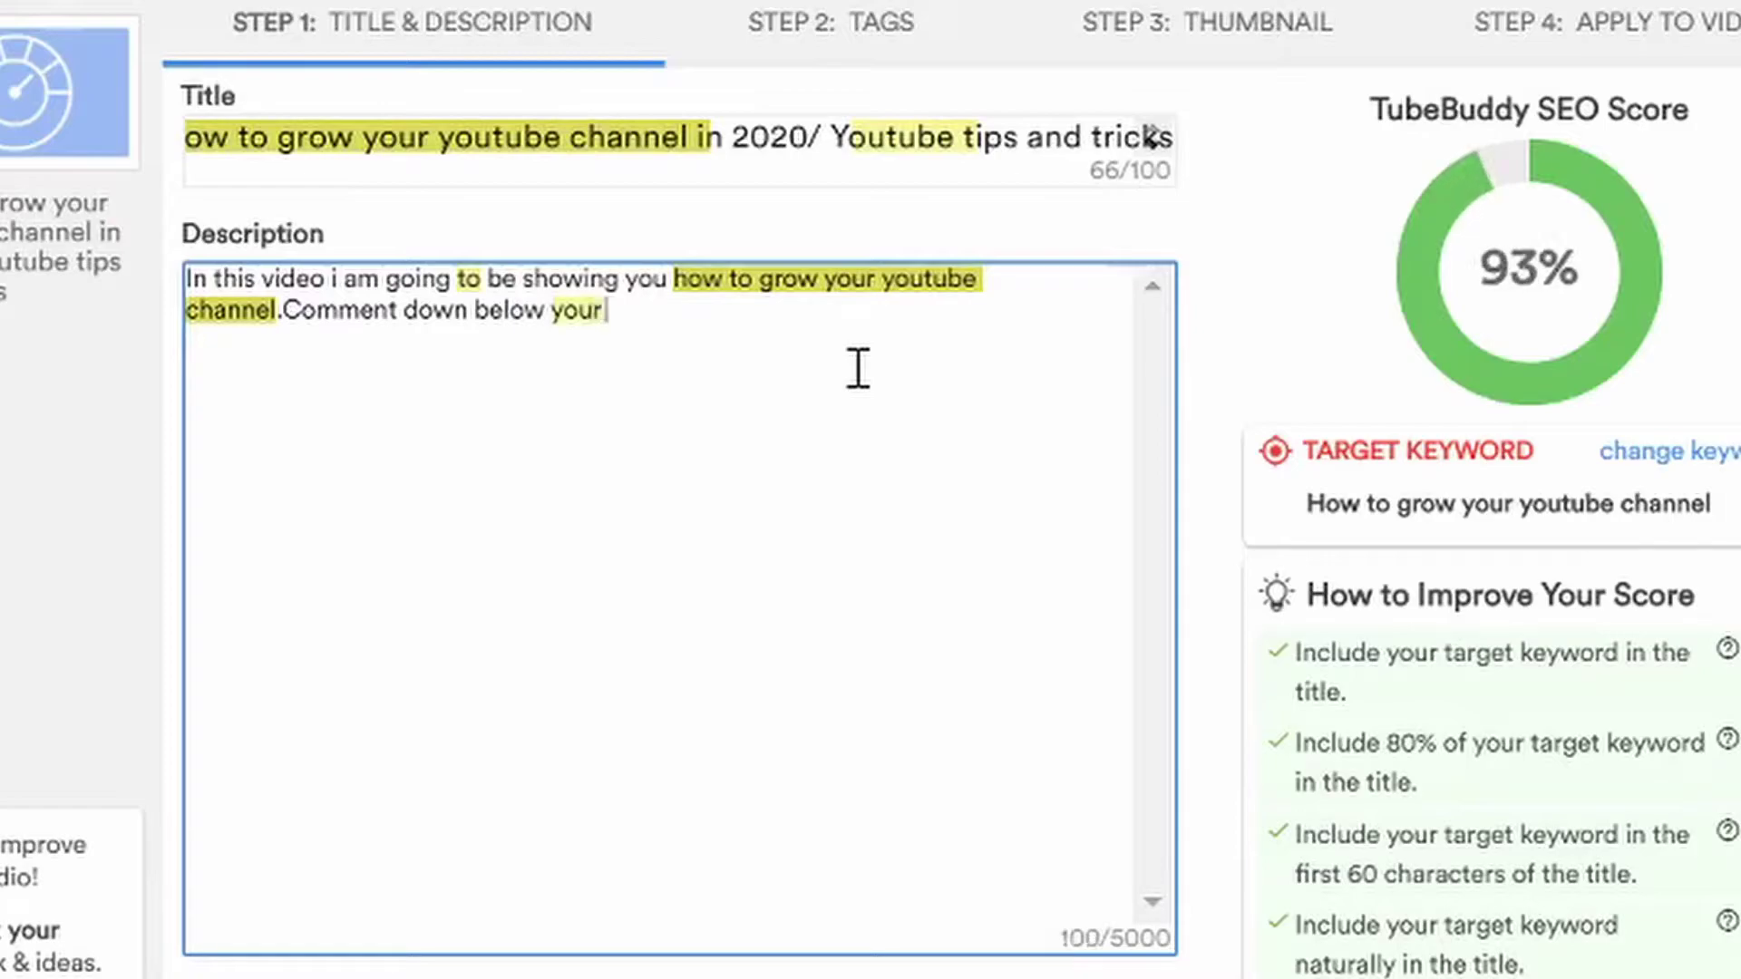
pyautogui.write('youtub')
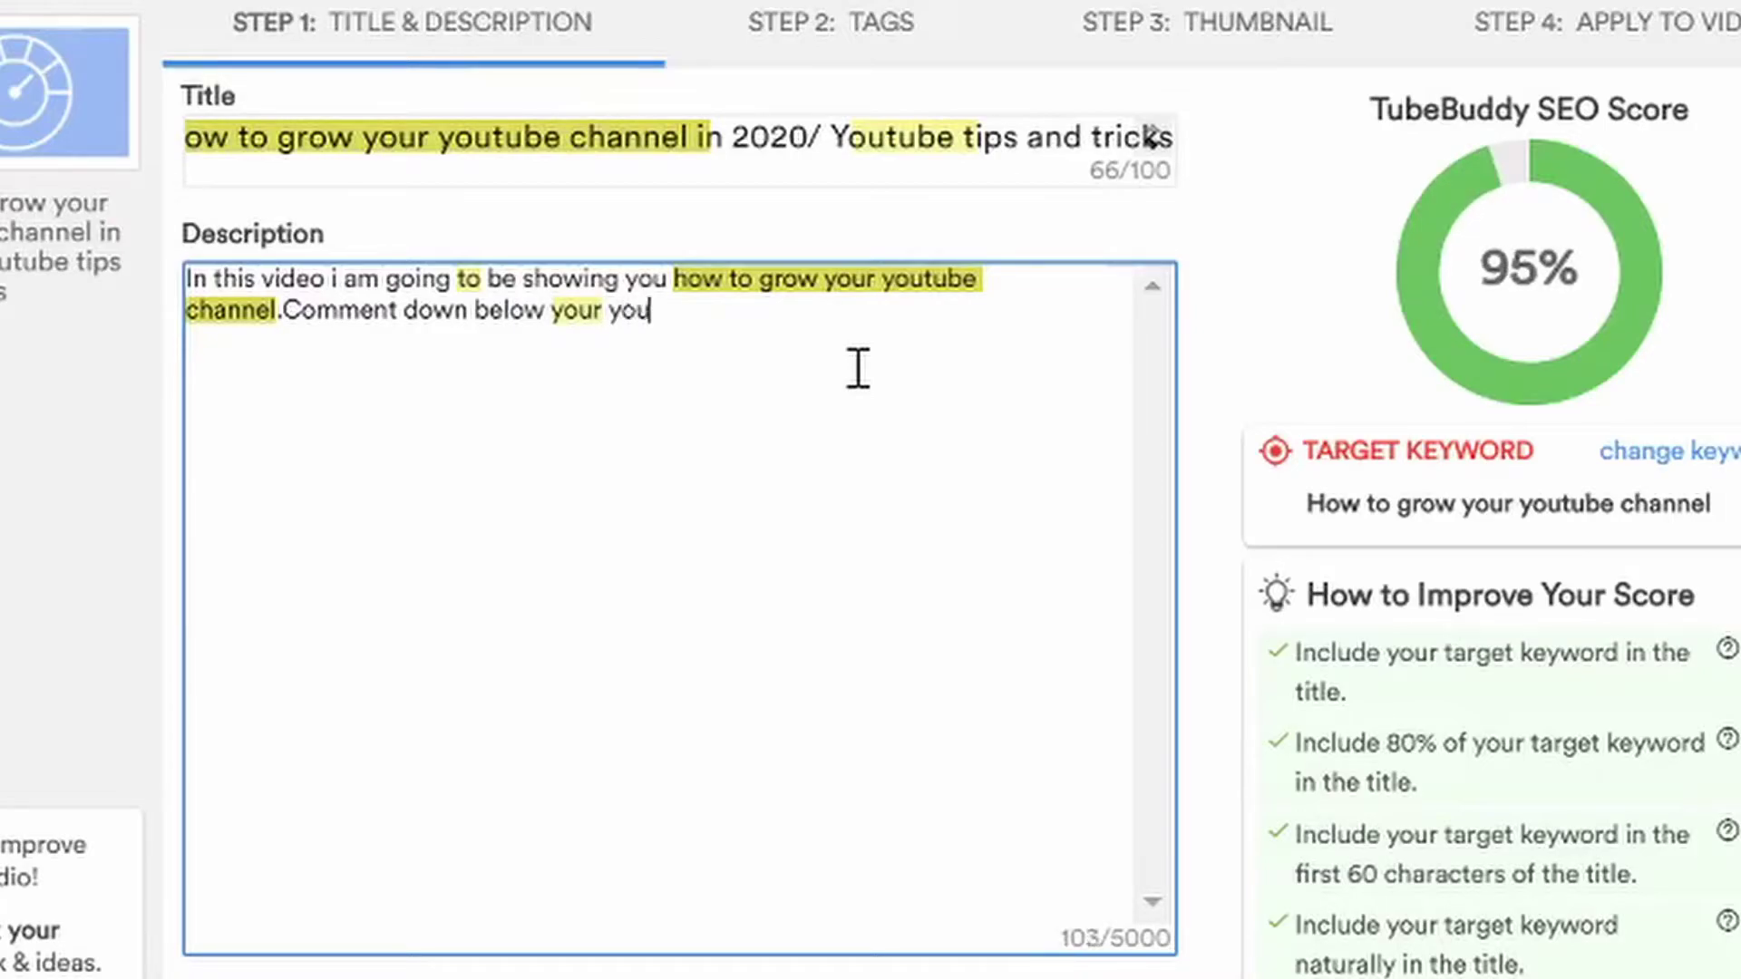
pyautogui.write('r')
pyautogui.press('BackSpace')
pyautogui.write('e ch')
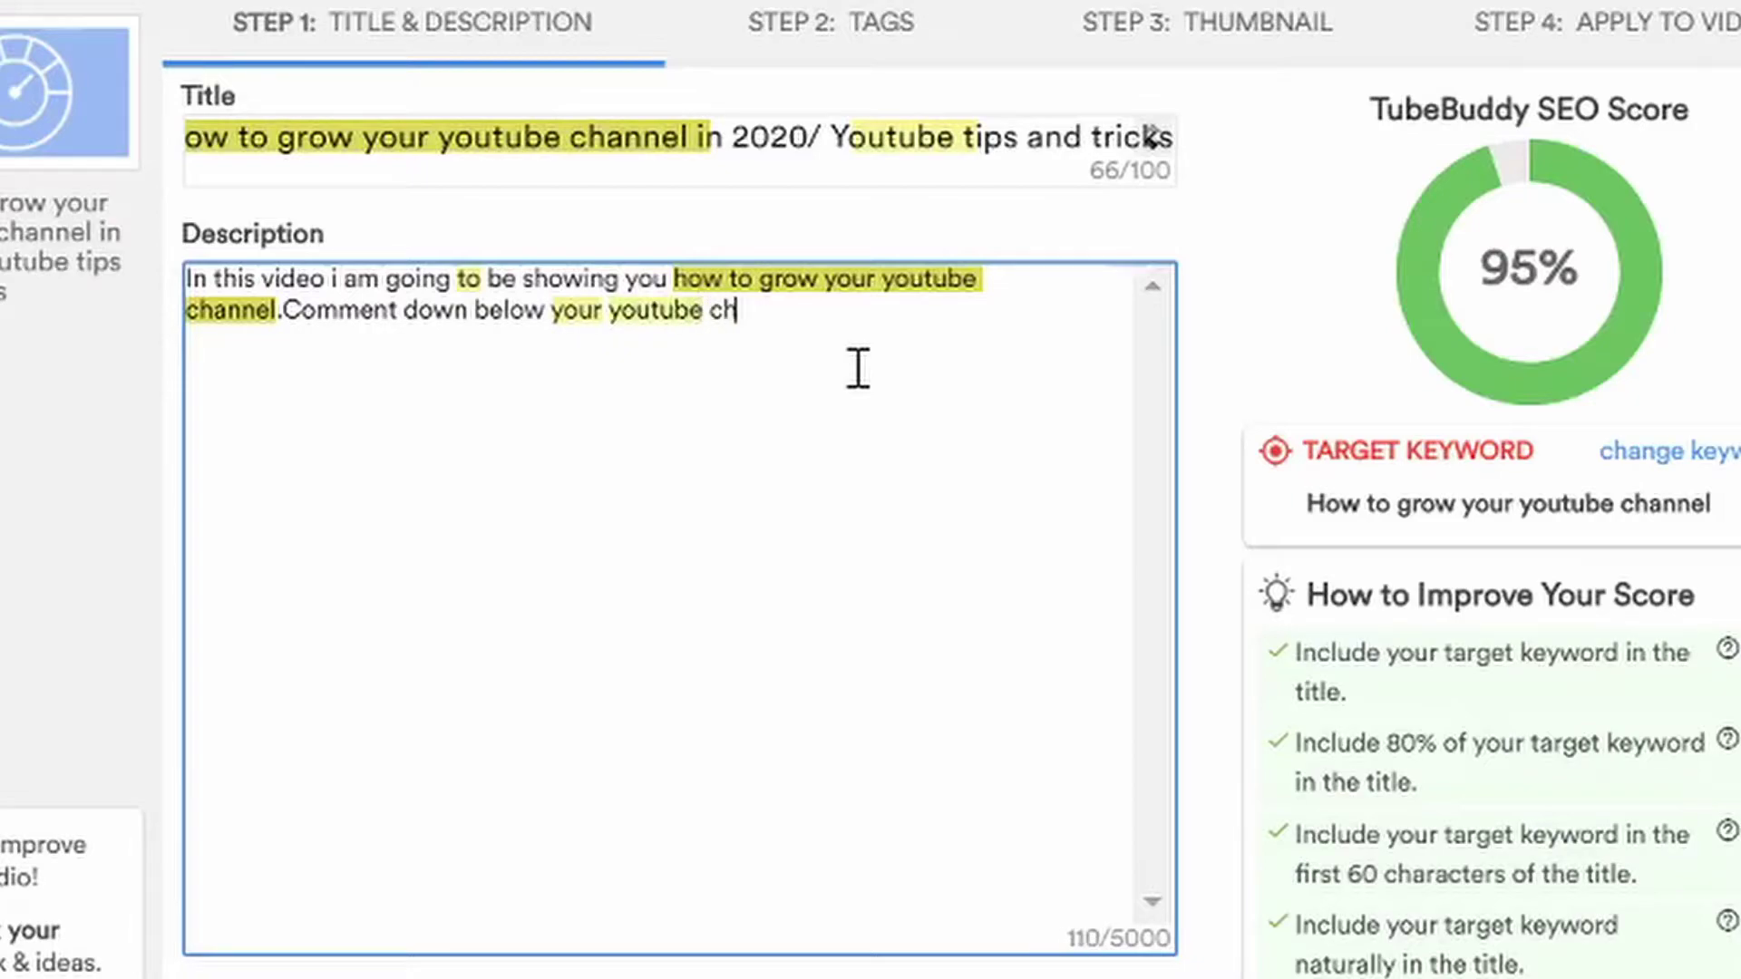
pyautogui.write('annel')
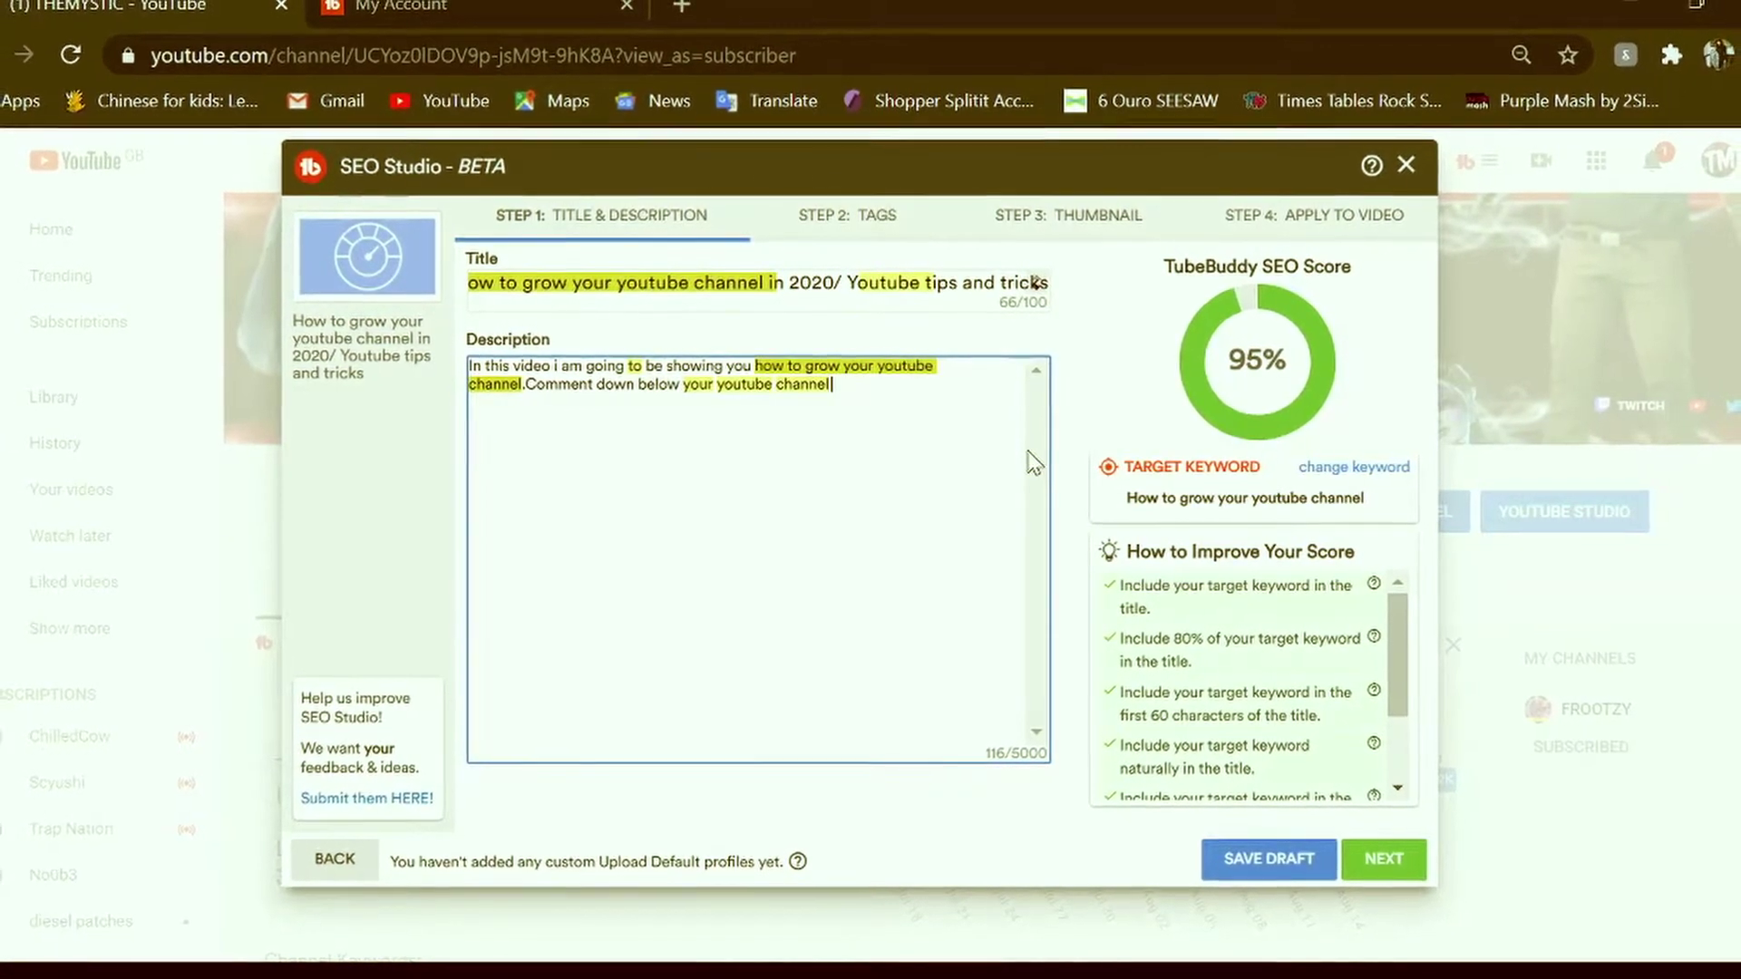
pyautogui.write('balalalalala')
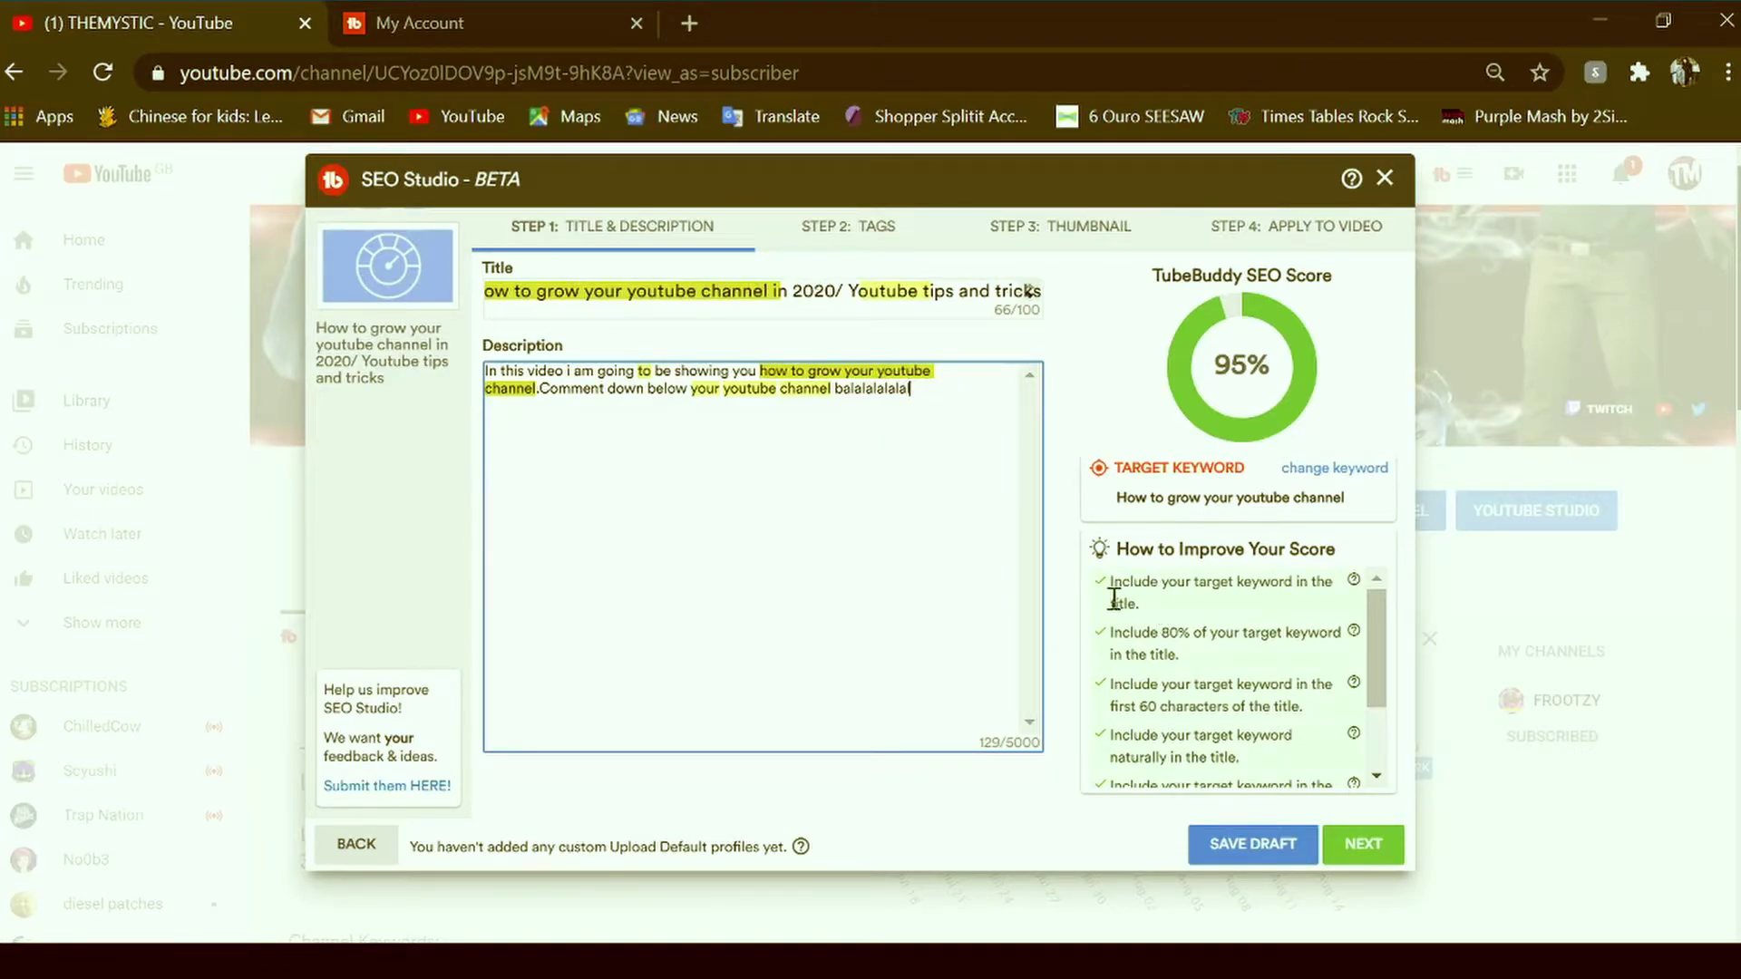
pyautogui.scroll(3, 1196, 651)
# In the Tags step, sort suggestions by score and add the keyword, fast, 2020 and gaming tags.
pyautogui.click(1338, 866)
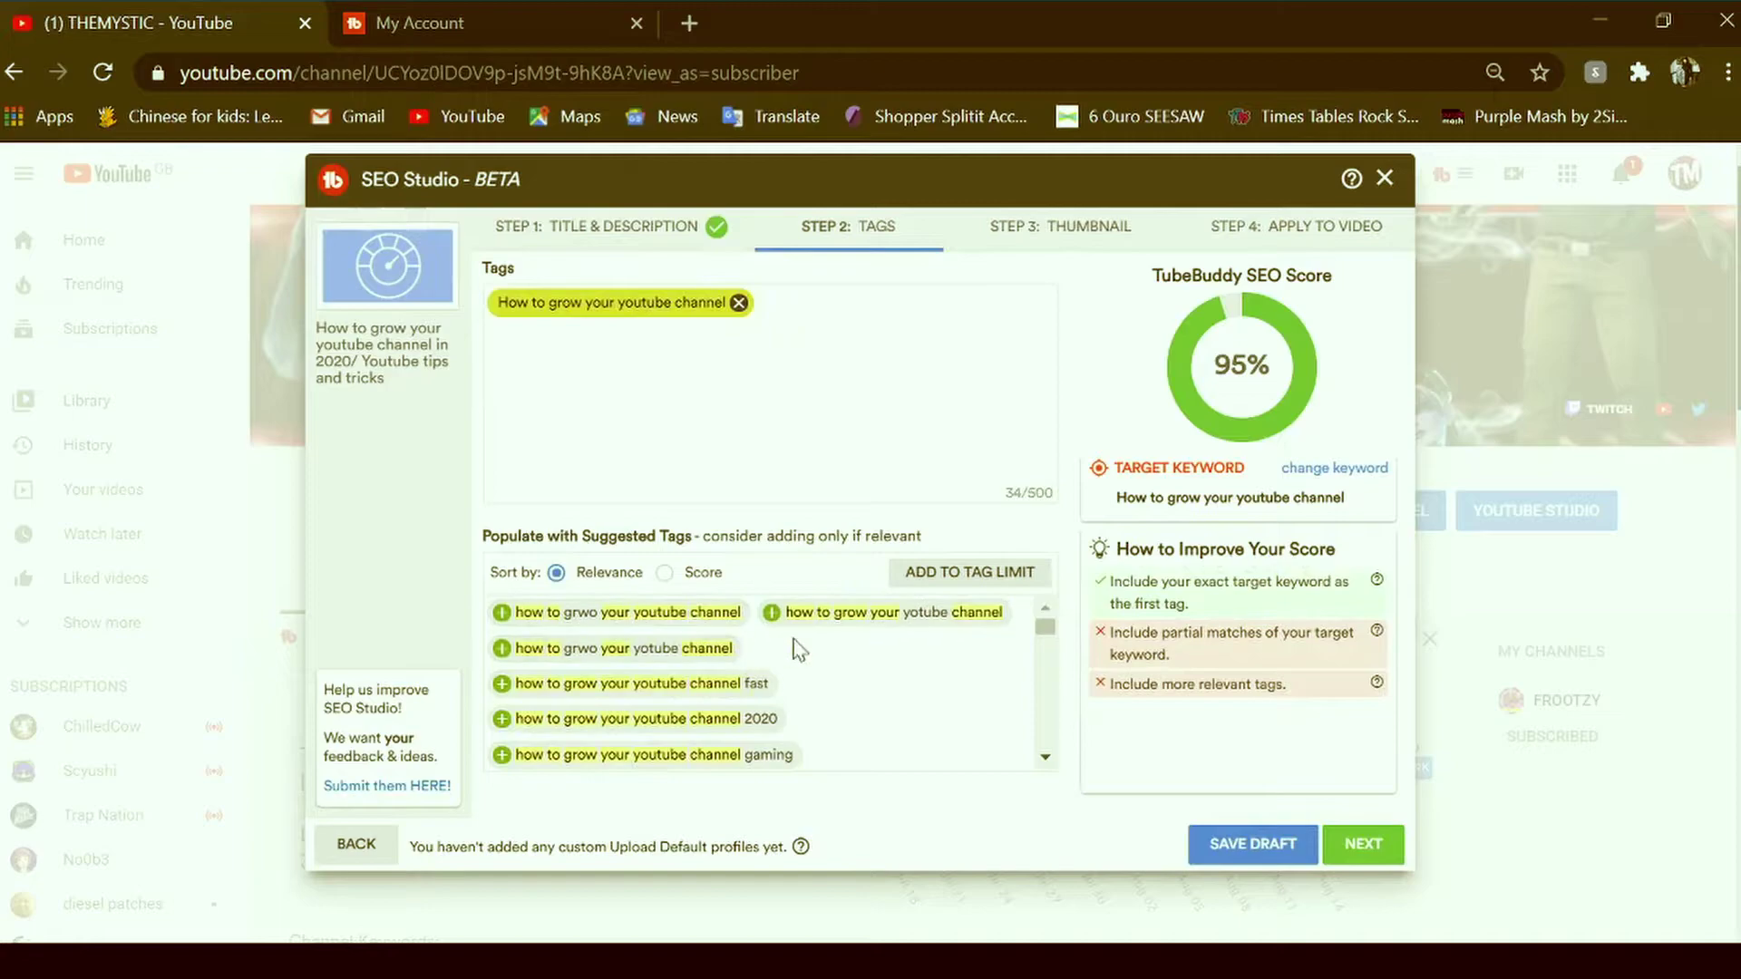
pyautogui.click(682, 574)
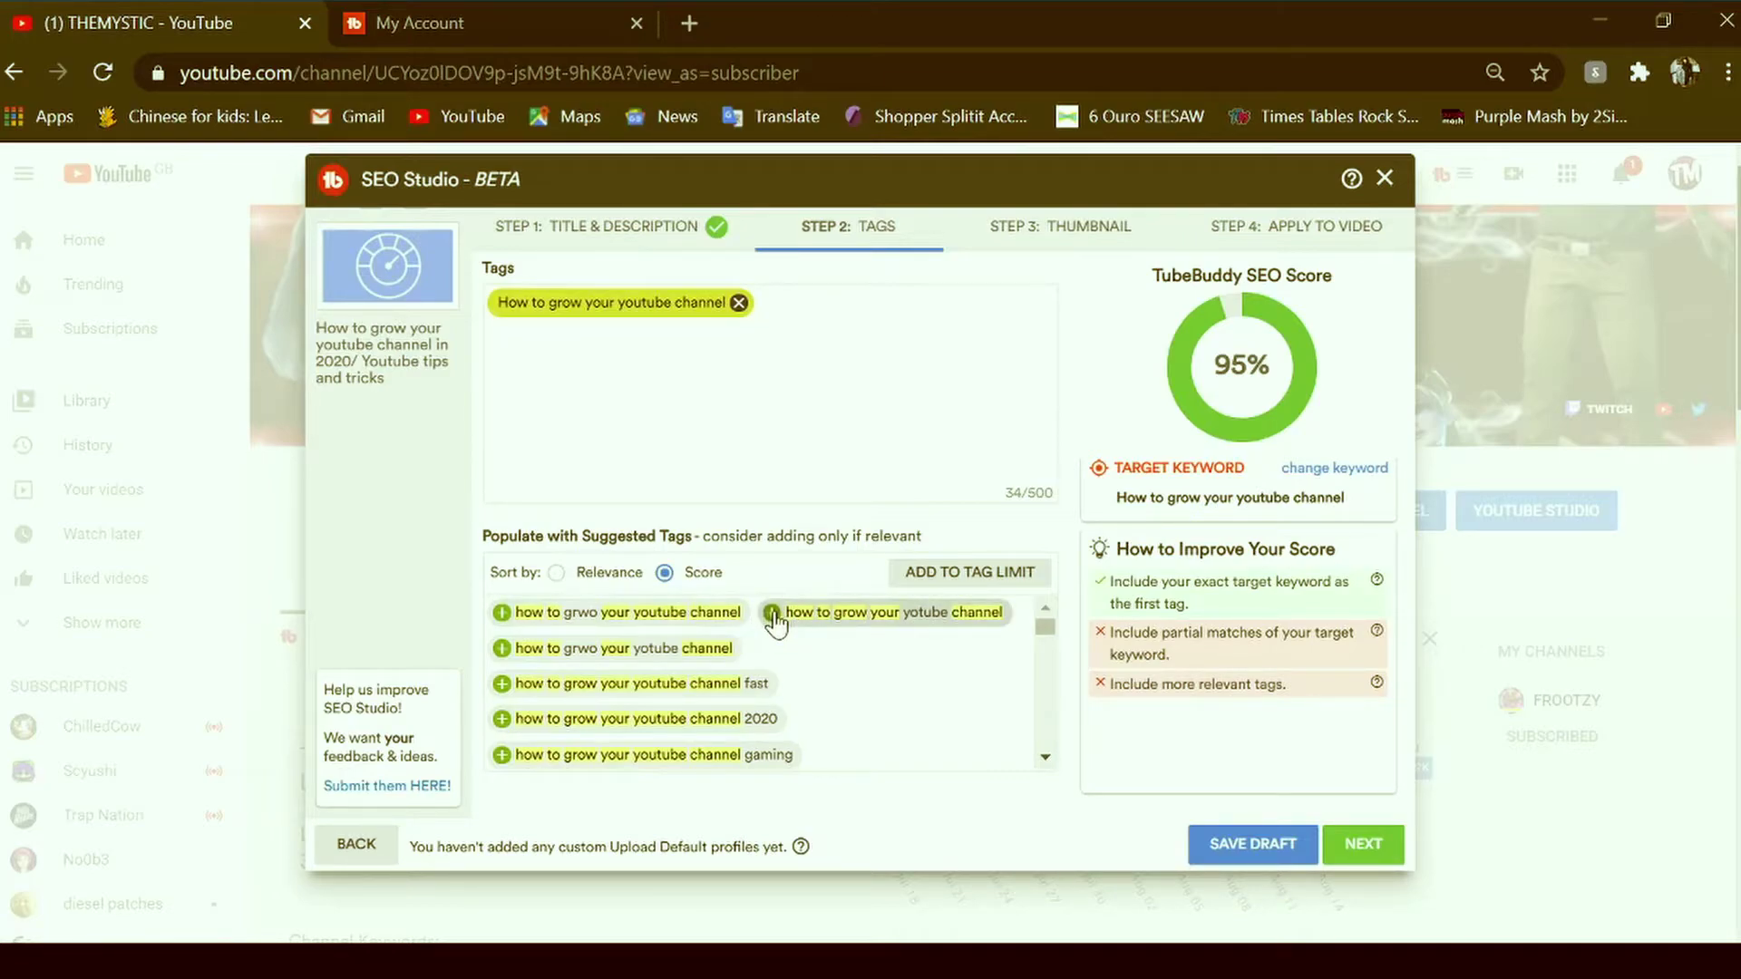
pyautogui.click(773, 613)
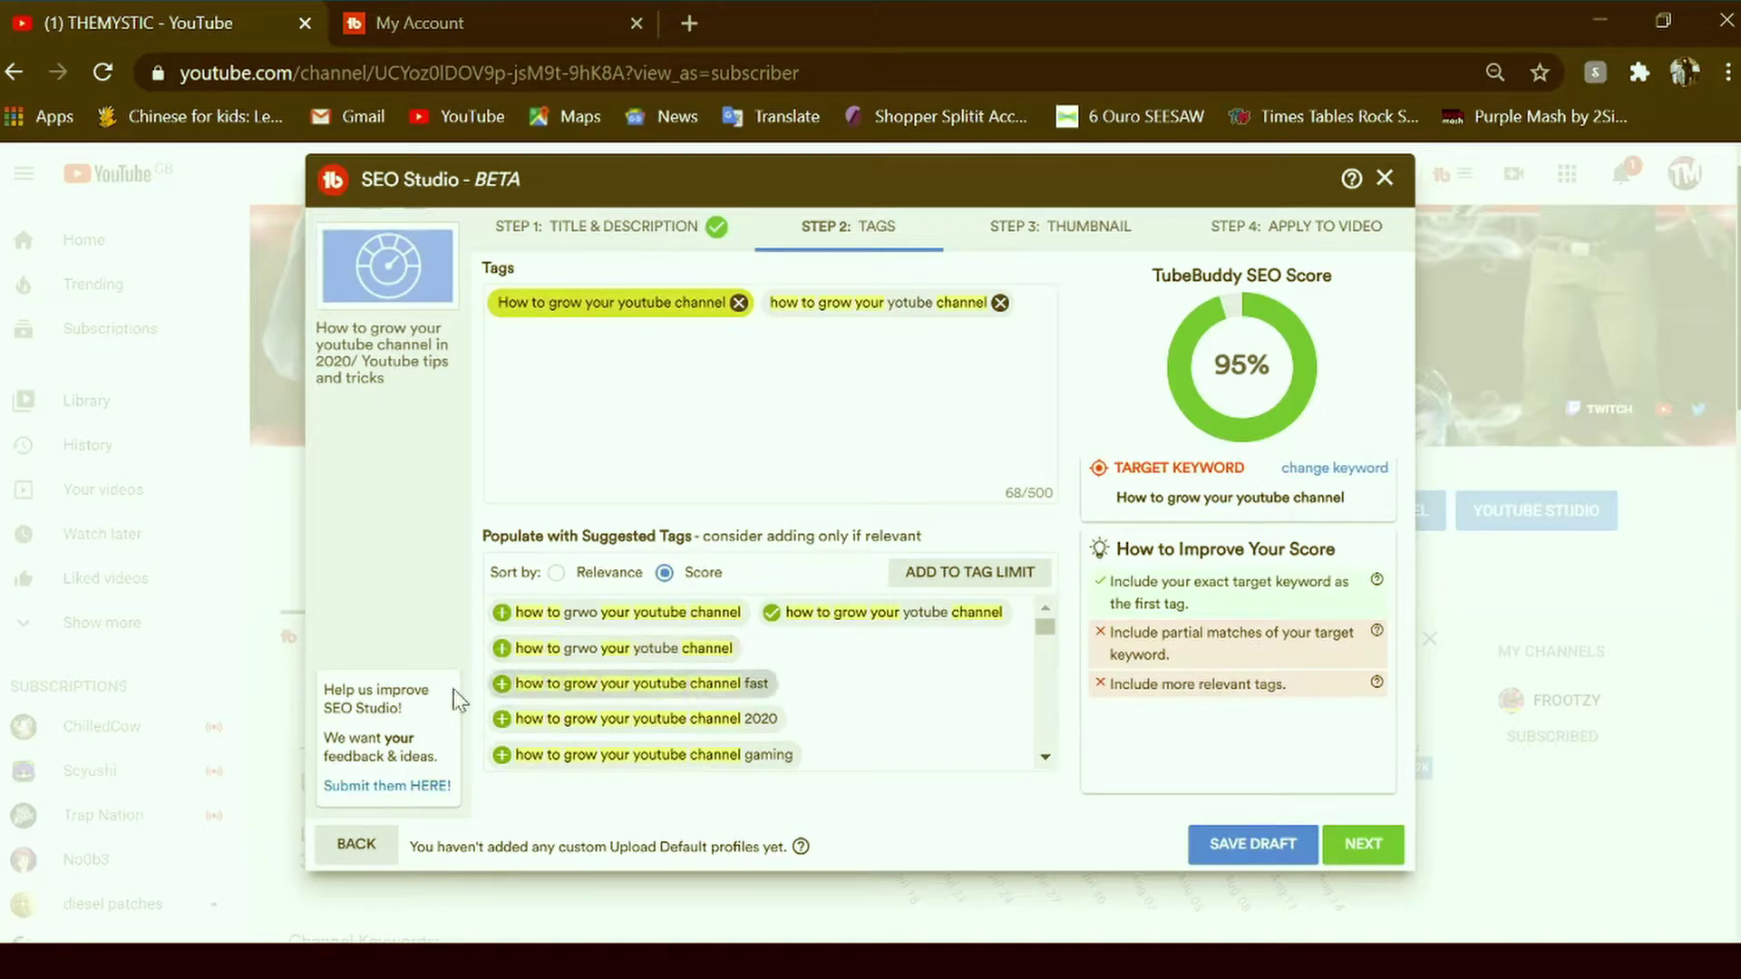
pyautogui.click(501, 685)
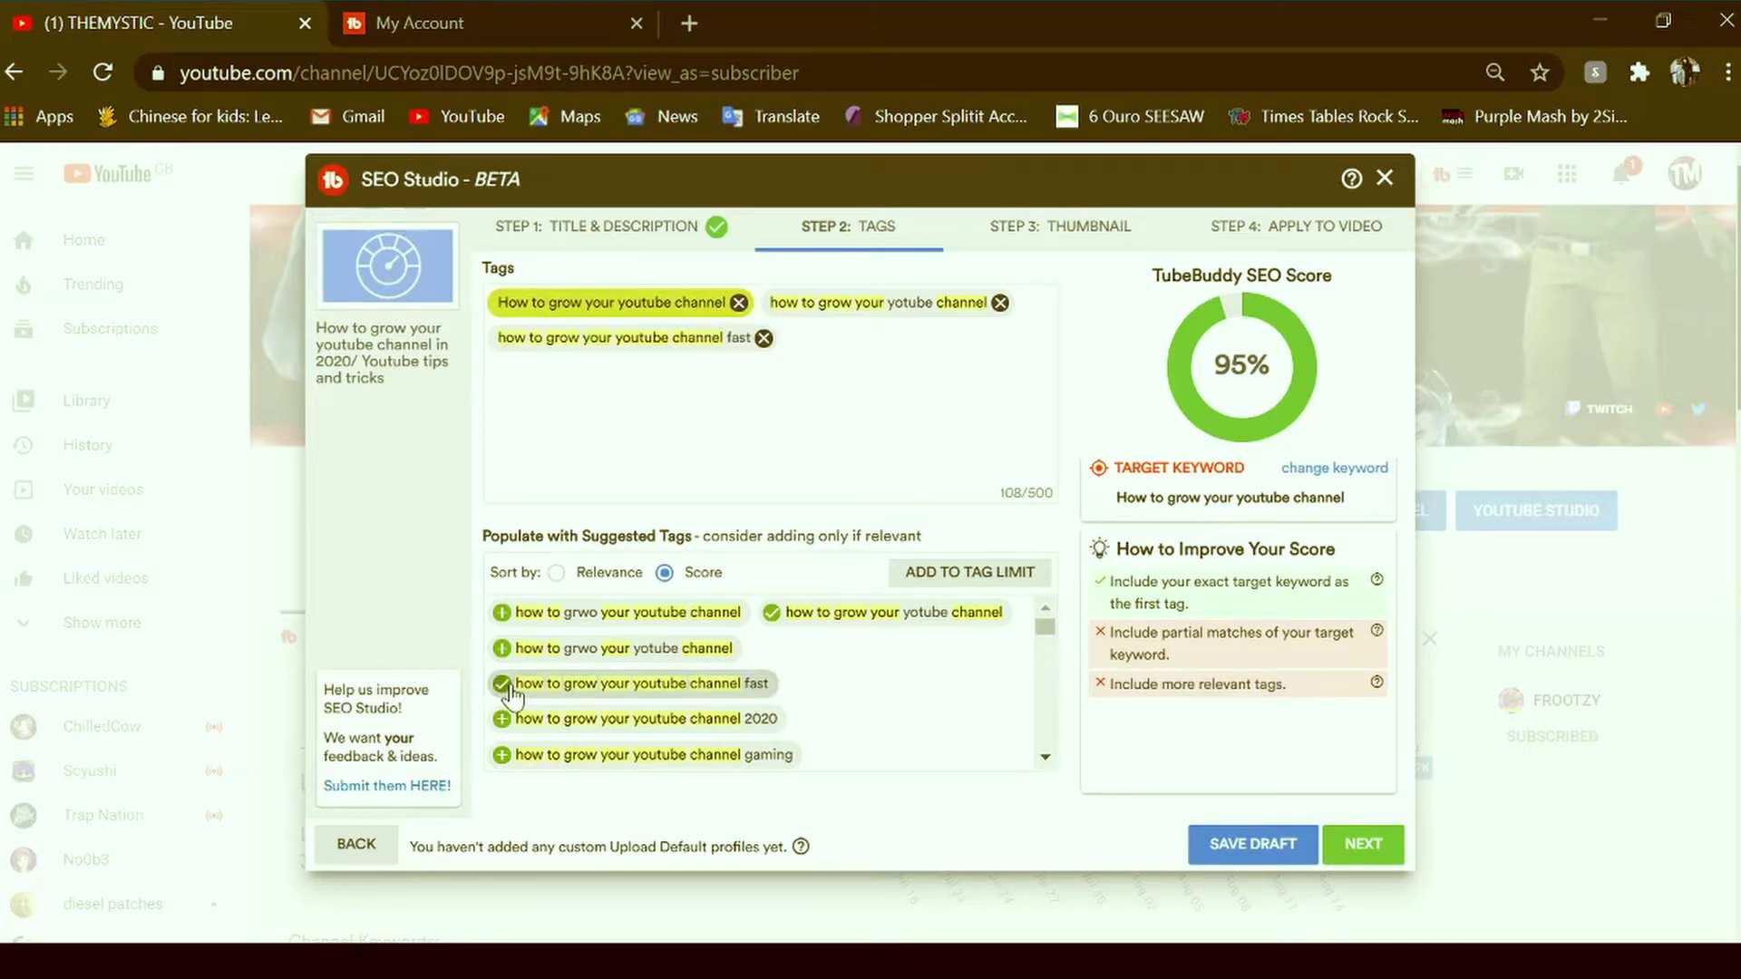
pyautogui.click(501, 724)
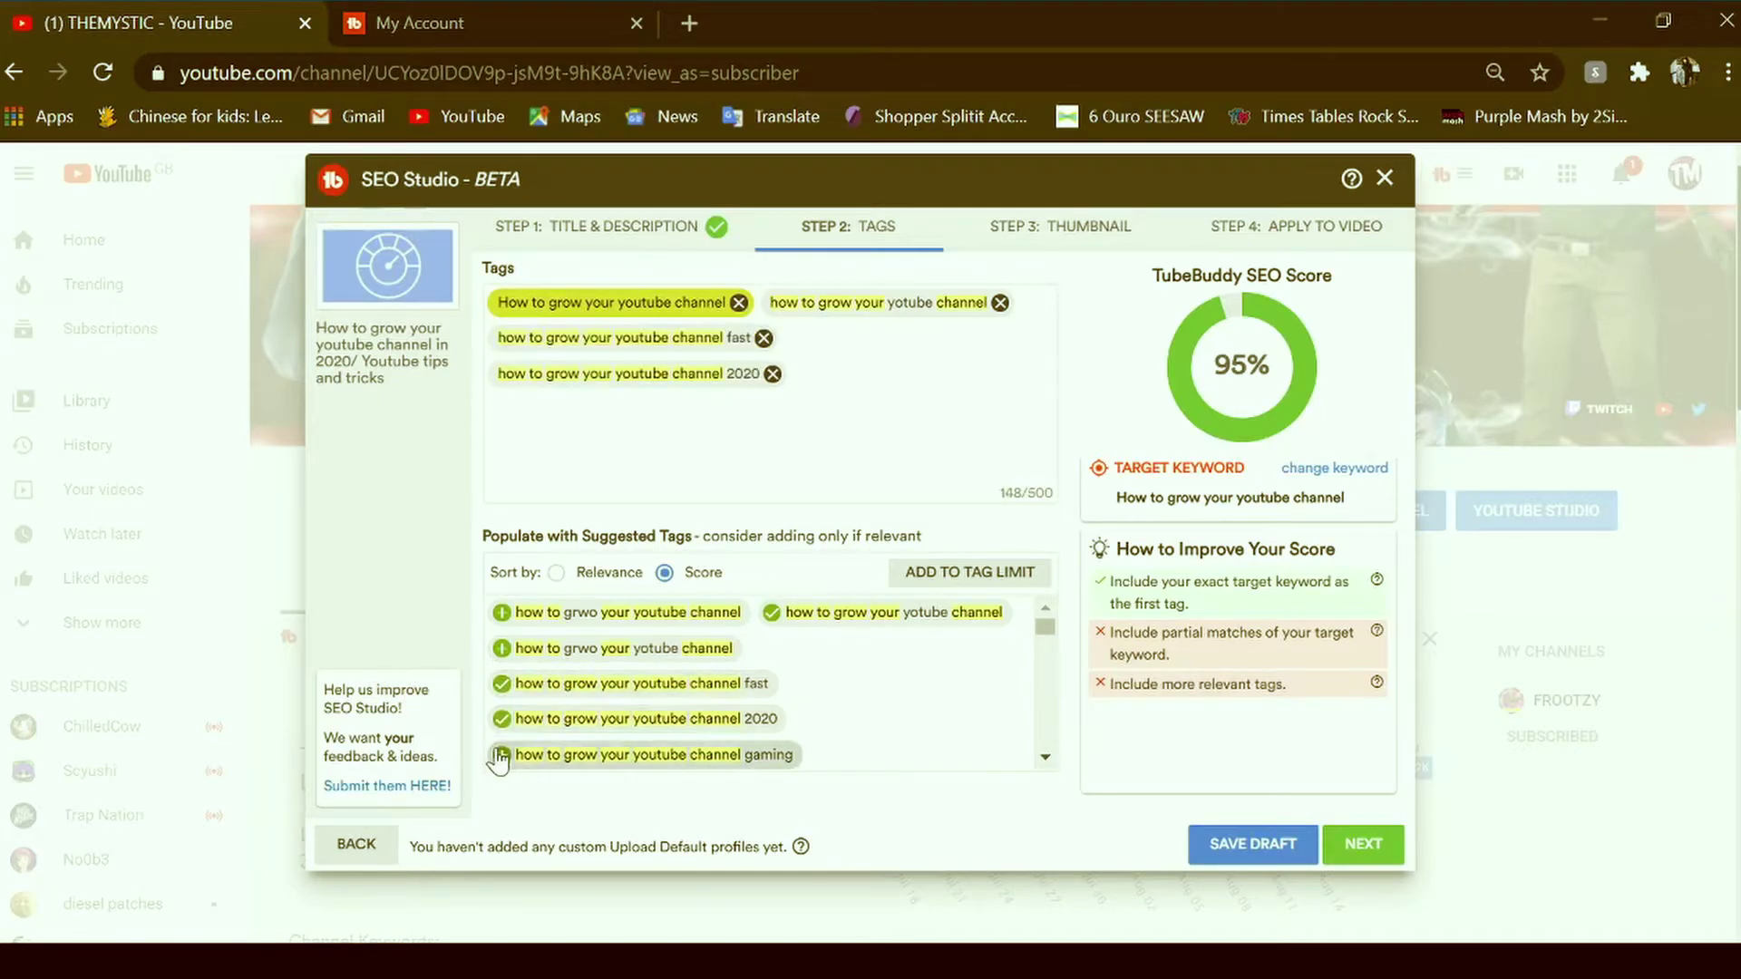
pyautogui.click(502, 756)
# Add the fortnite, both gacha life, and roblox suggested tags.
pyautogui.scroll(-3, 504, 752)
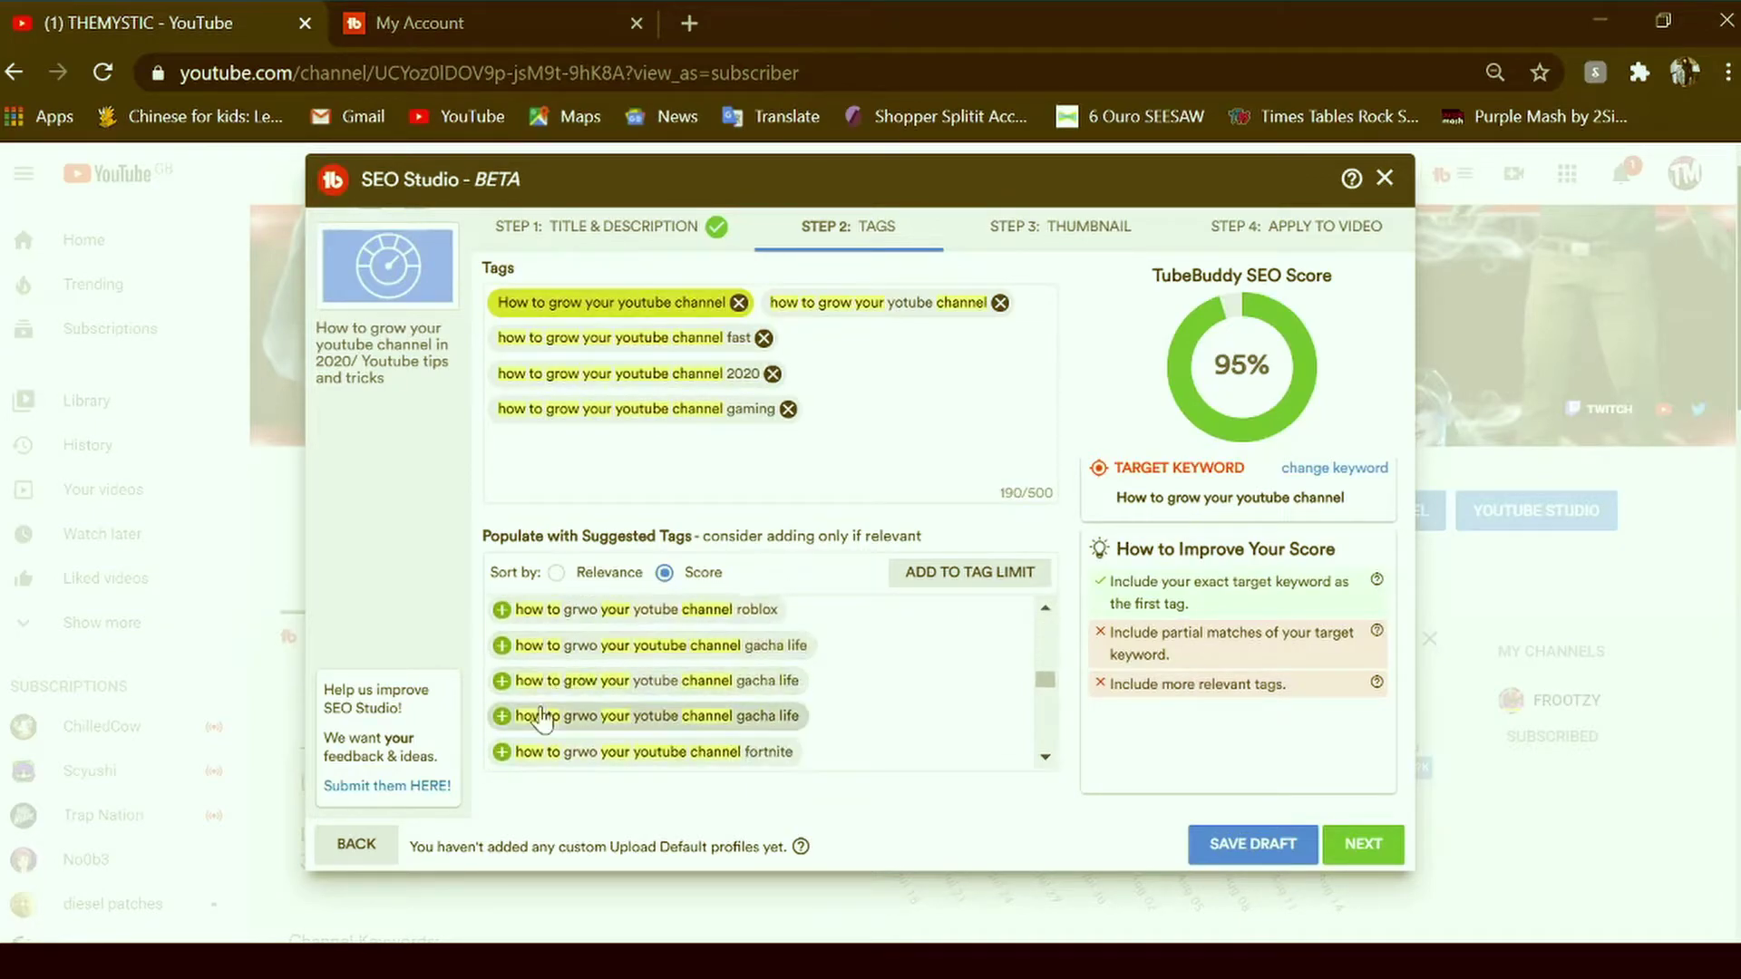
pyautogui.click(501, 752)
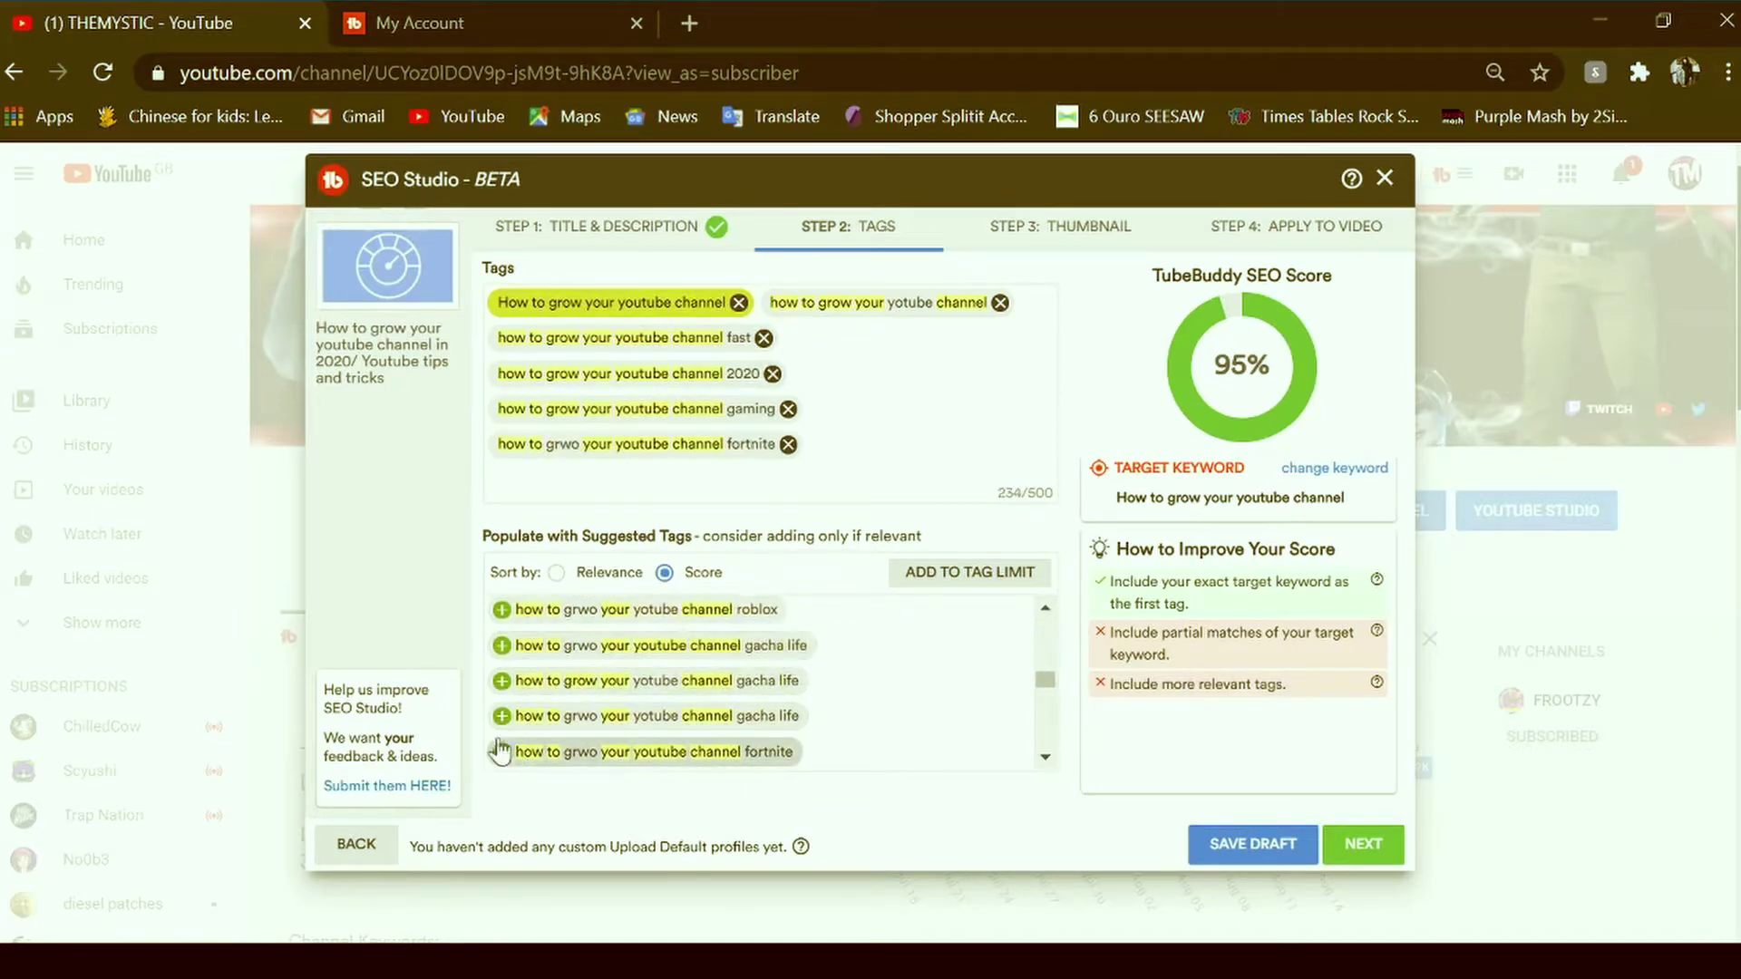
pyautogui.click(501, 717)
pyautogui.click(502, 681)
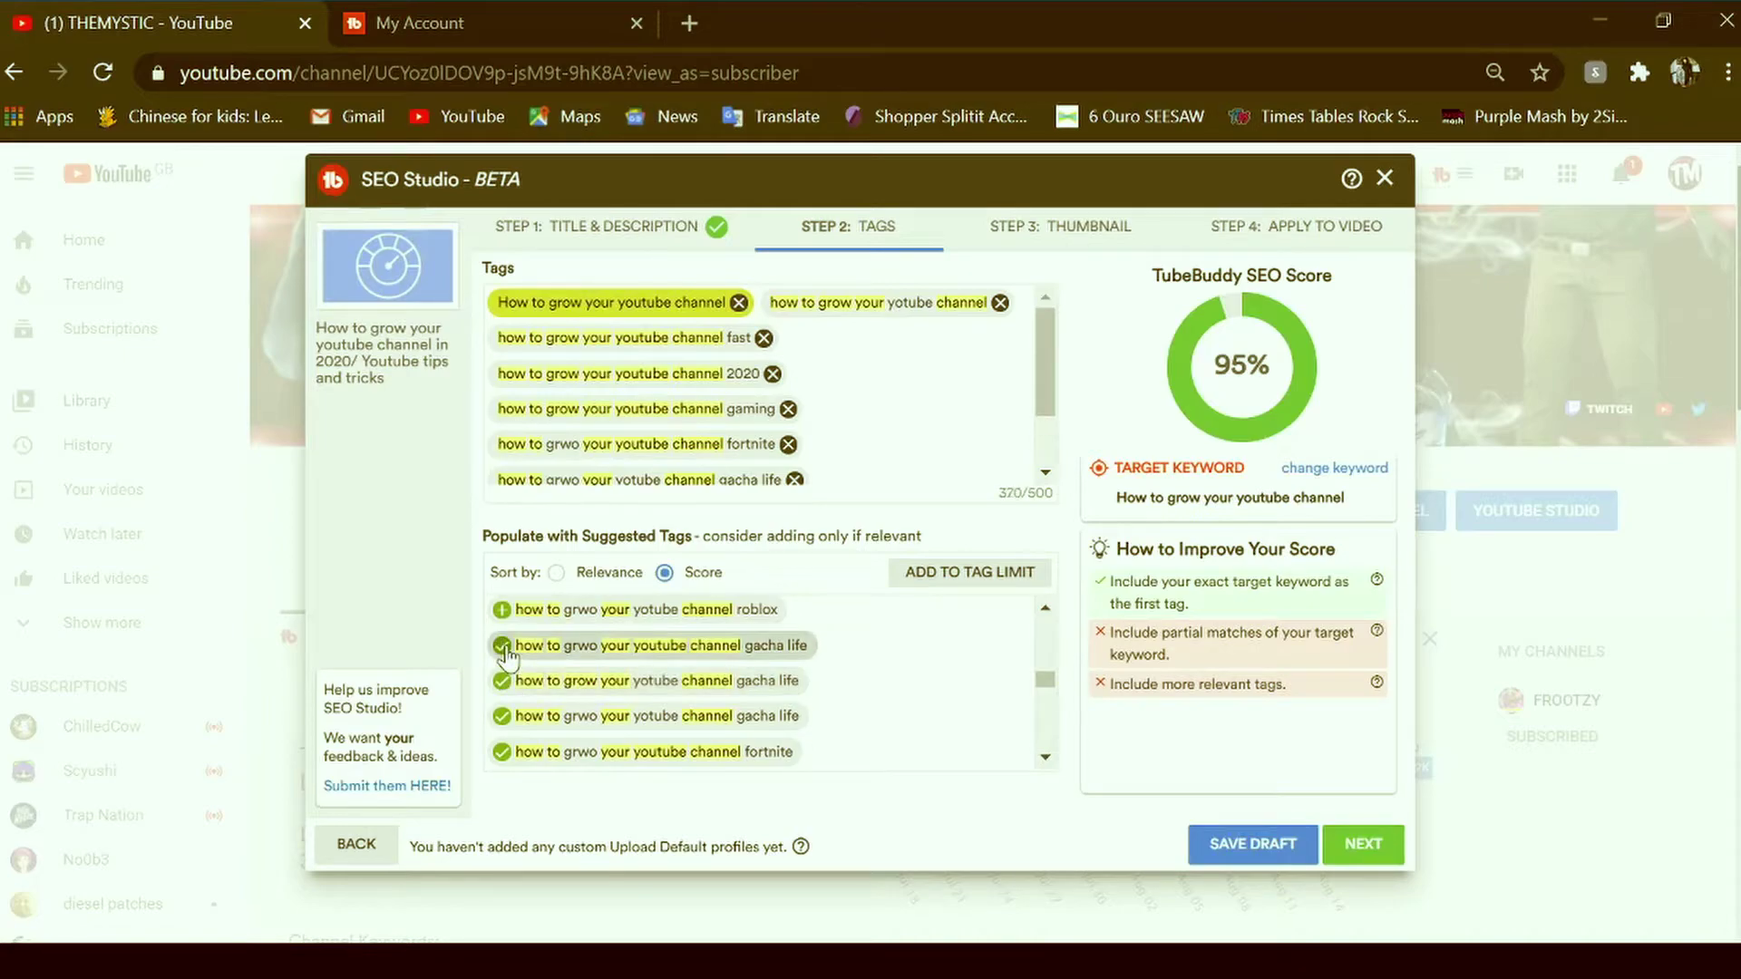
pyautogui.click(502, 609)
pyautogui.scroll(2, 723, 758)
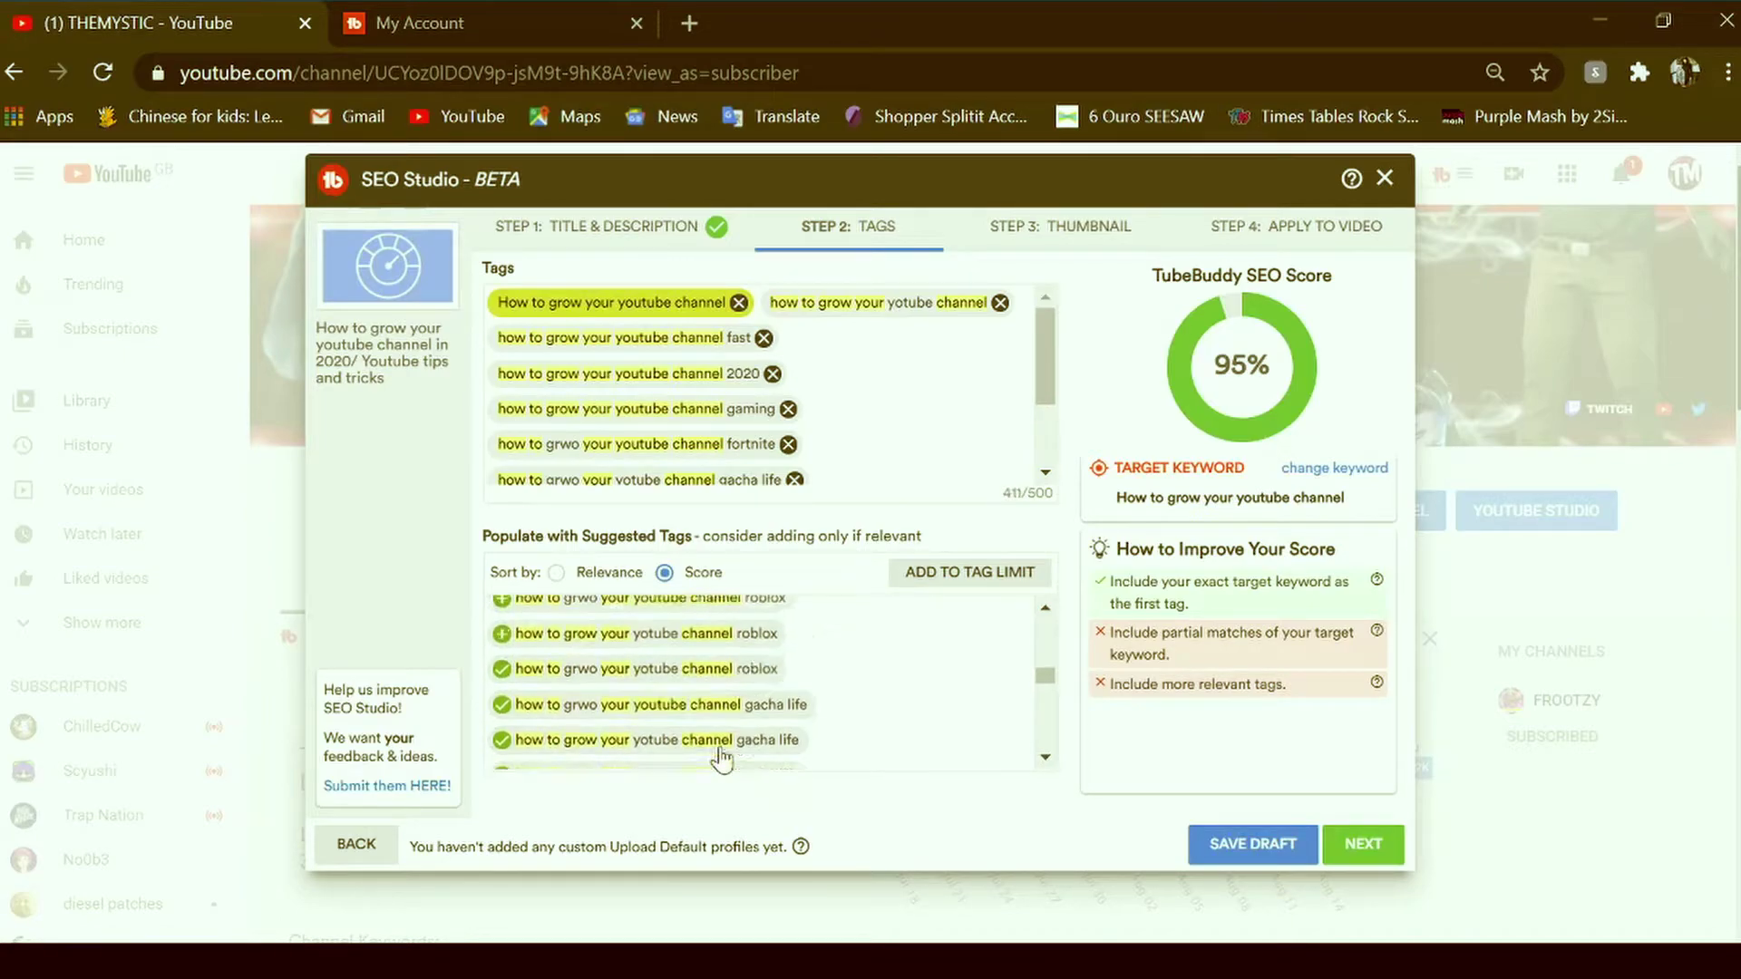
pyautogui.scroll(3, 722, 758)
pyautogui.scroll(-3, 817, 338)
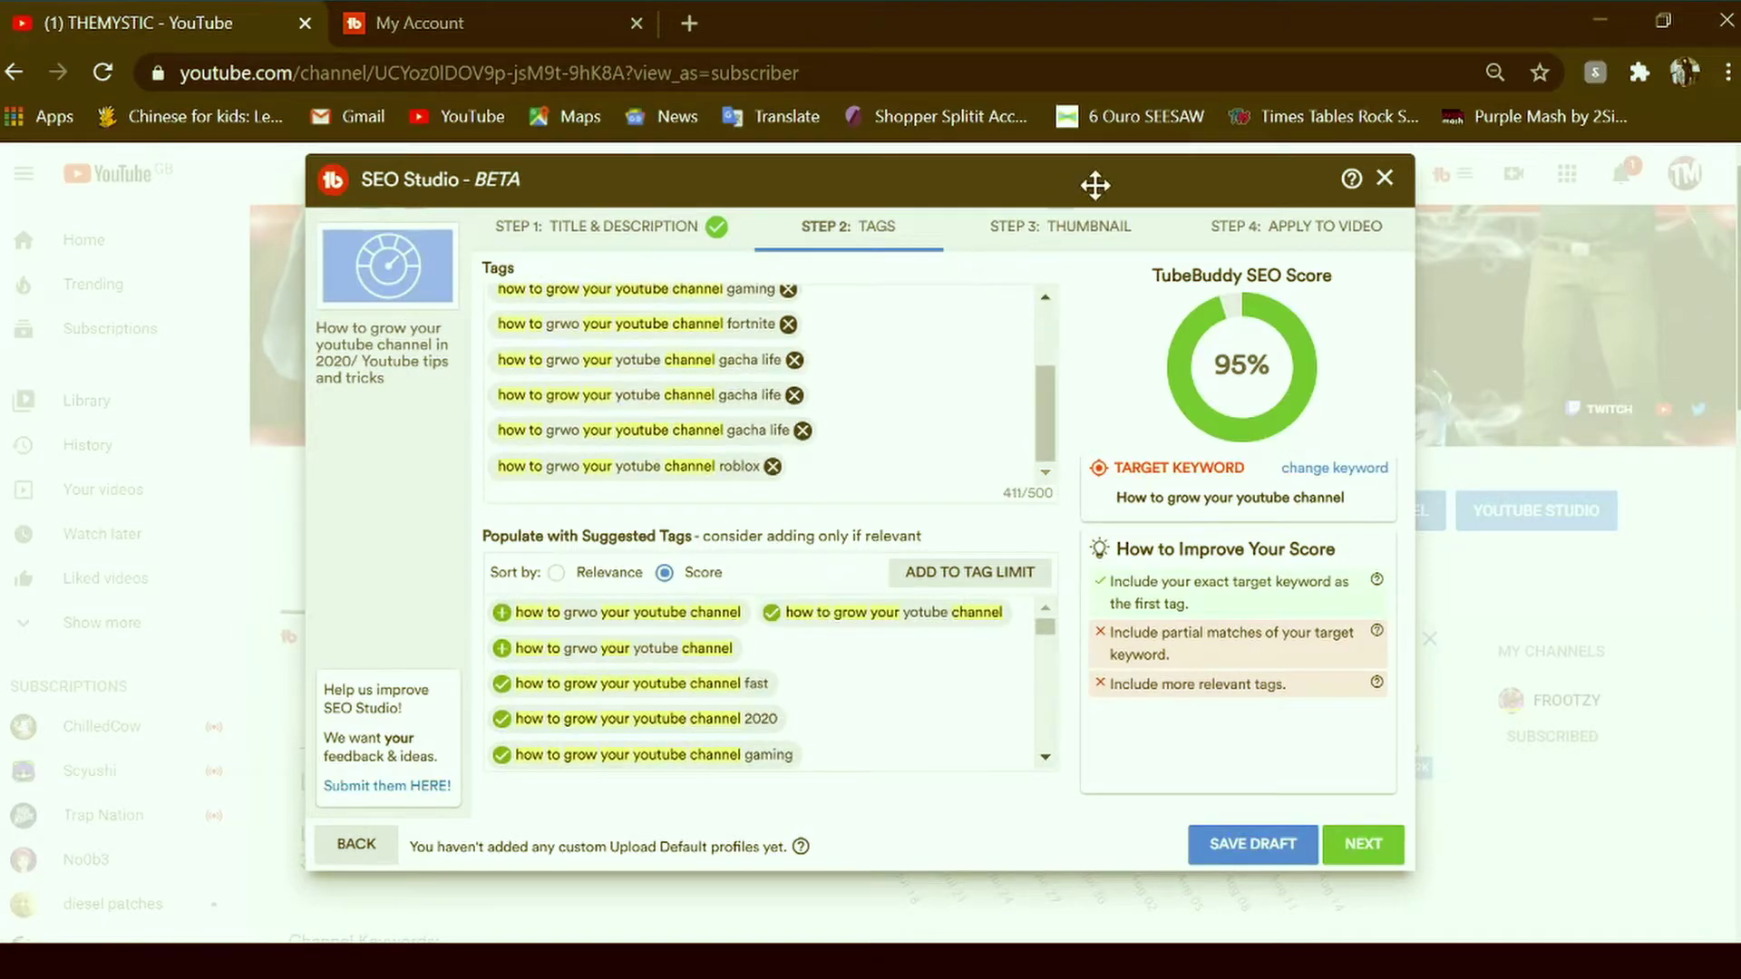
# Open the Thumbnail step and scroll through competing videos' thumbnails for the keyword.
pyautogui.click(1084, 229)
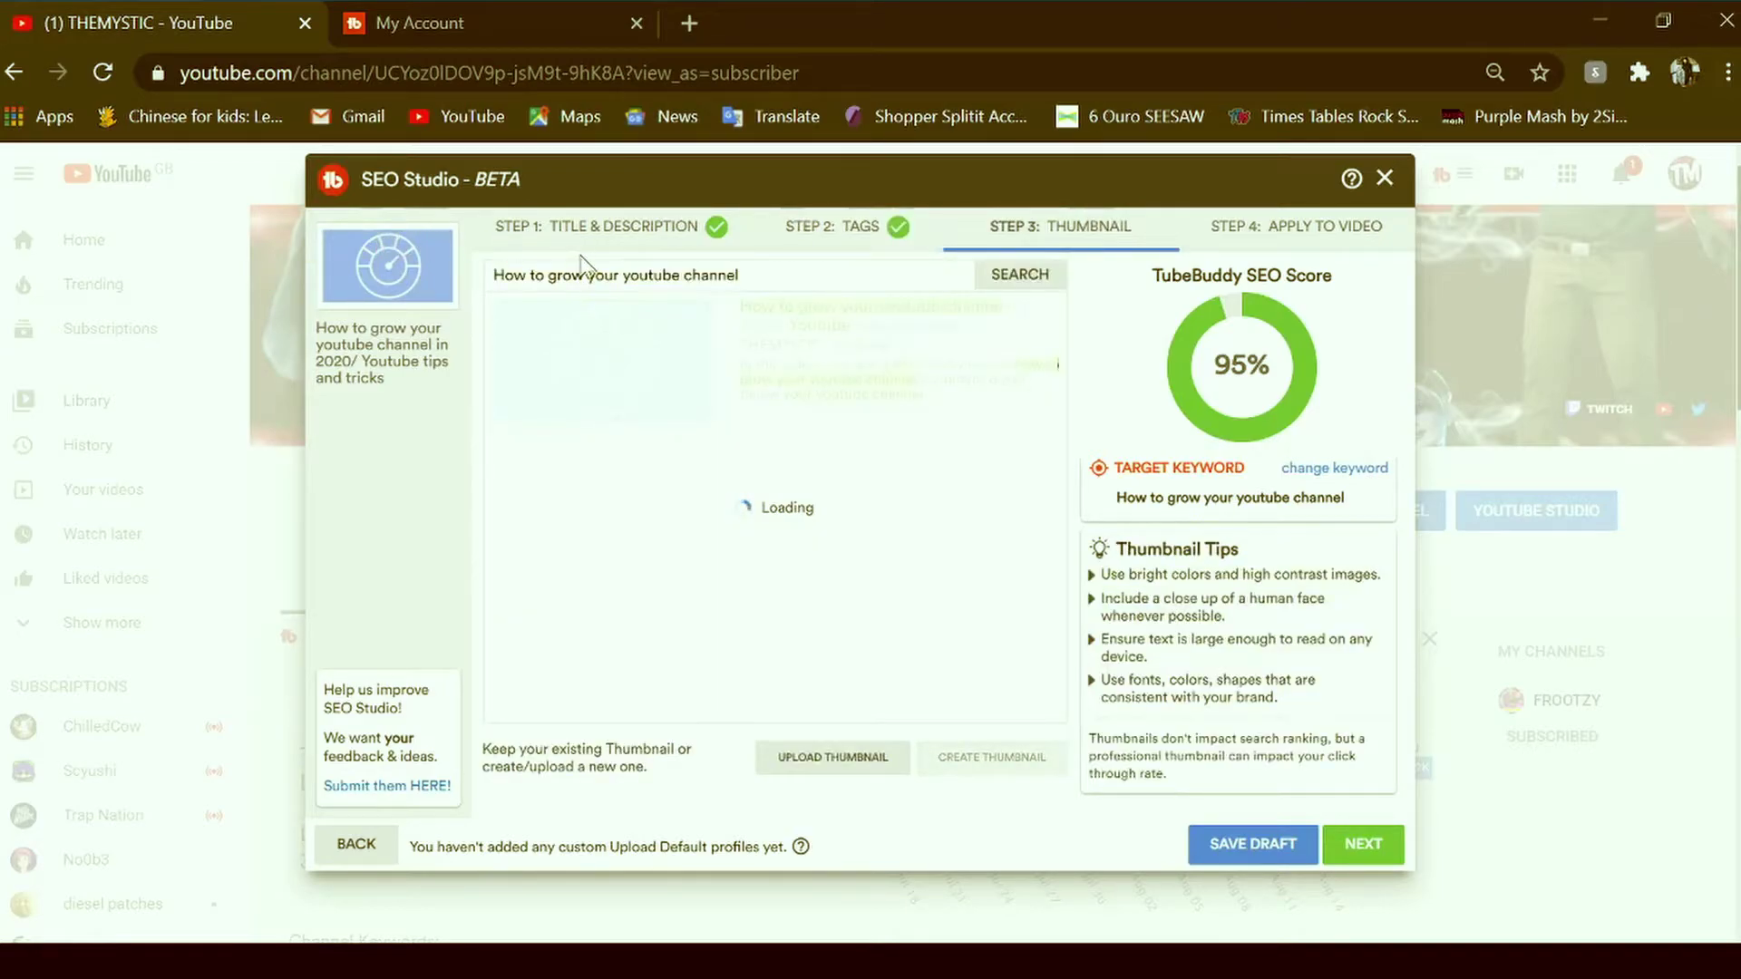
pyautogui.scroll(-3, 716, 467)
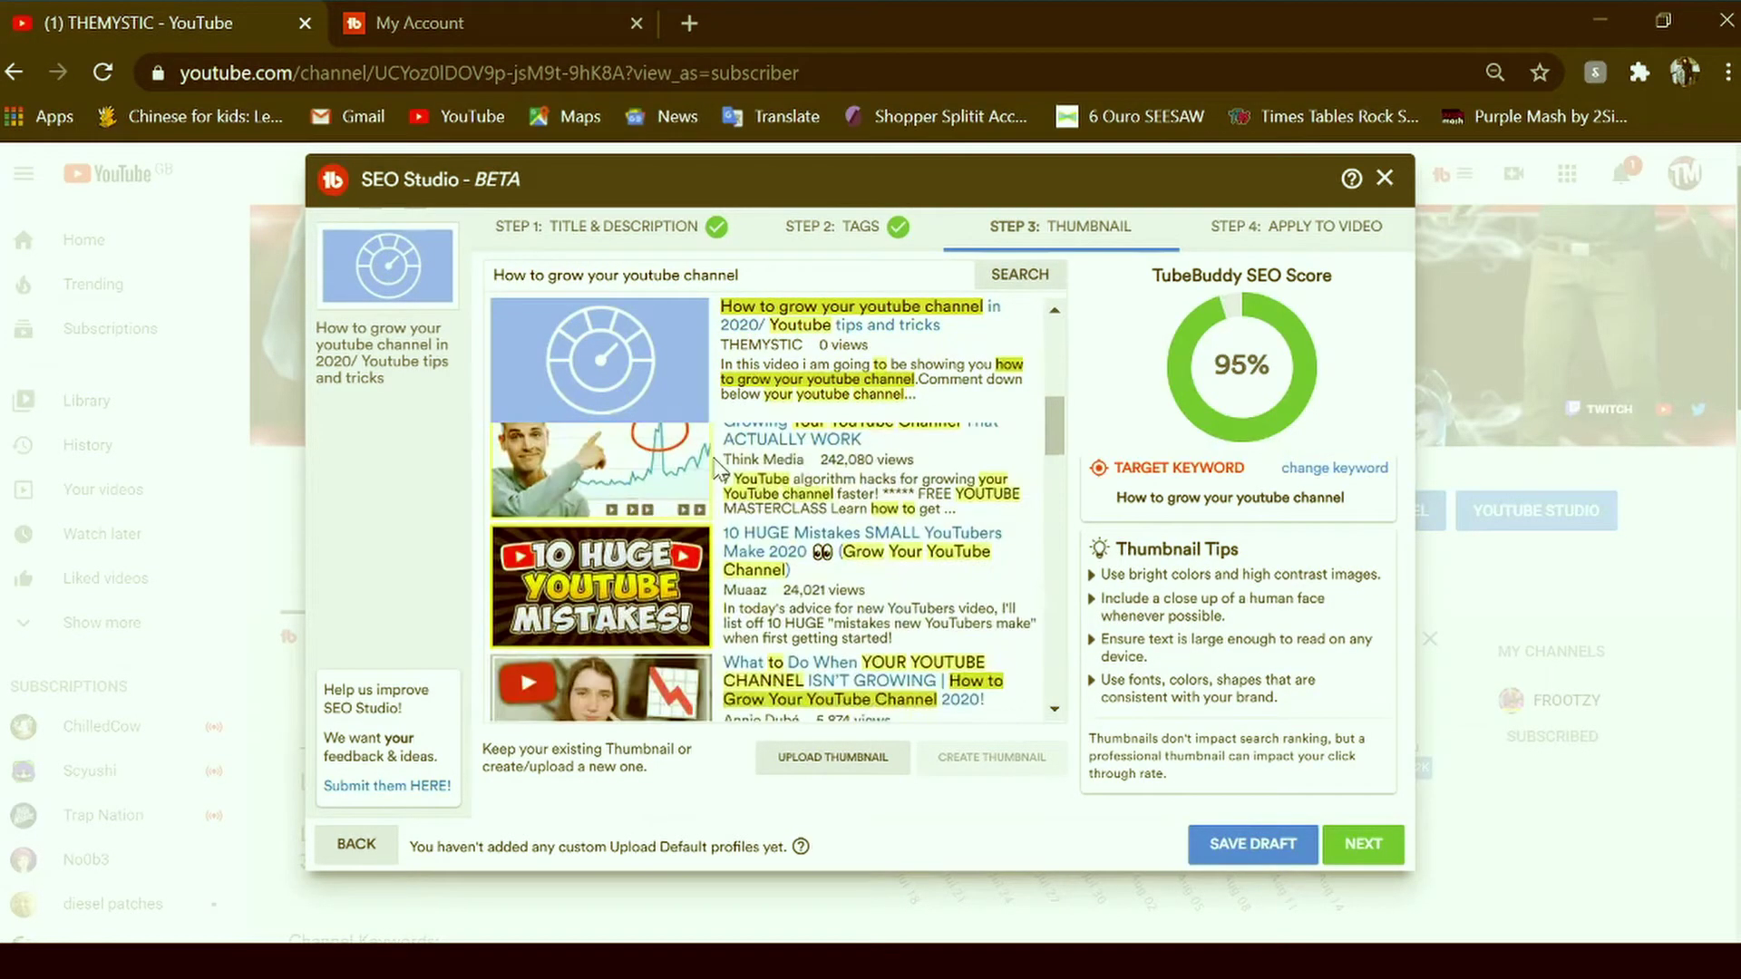
pyautogui.scroll(2, 698, 472)
pyautogui.scroll(-2, 641, 564)
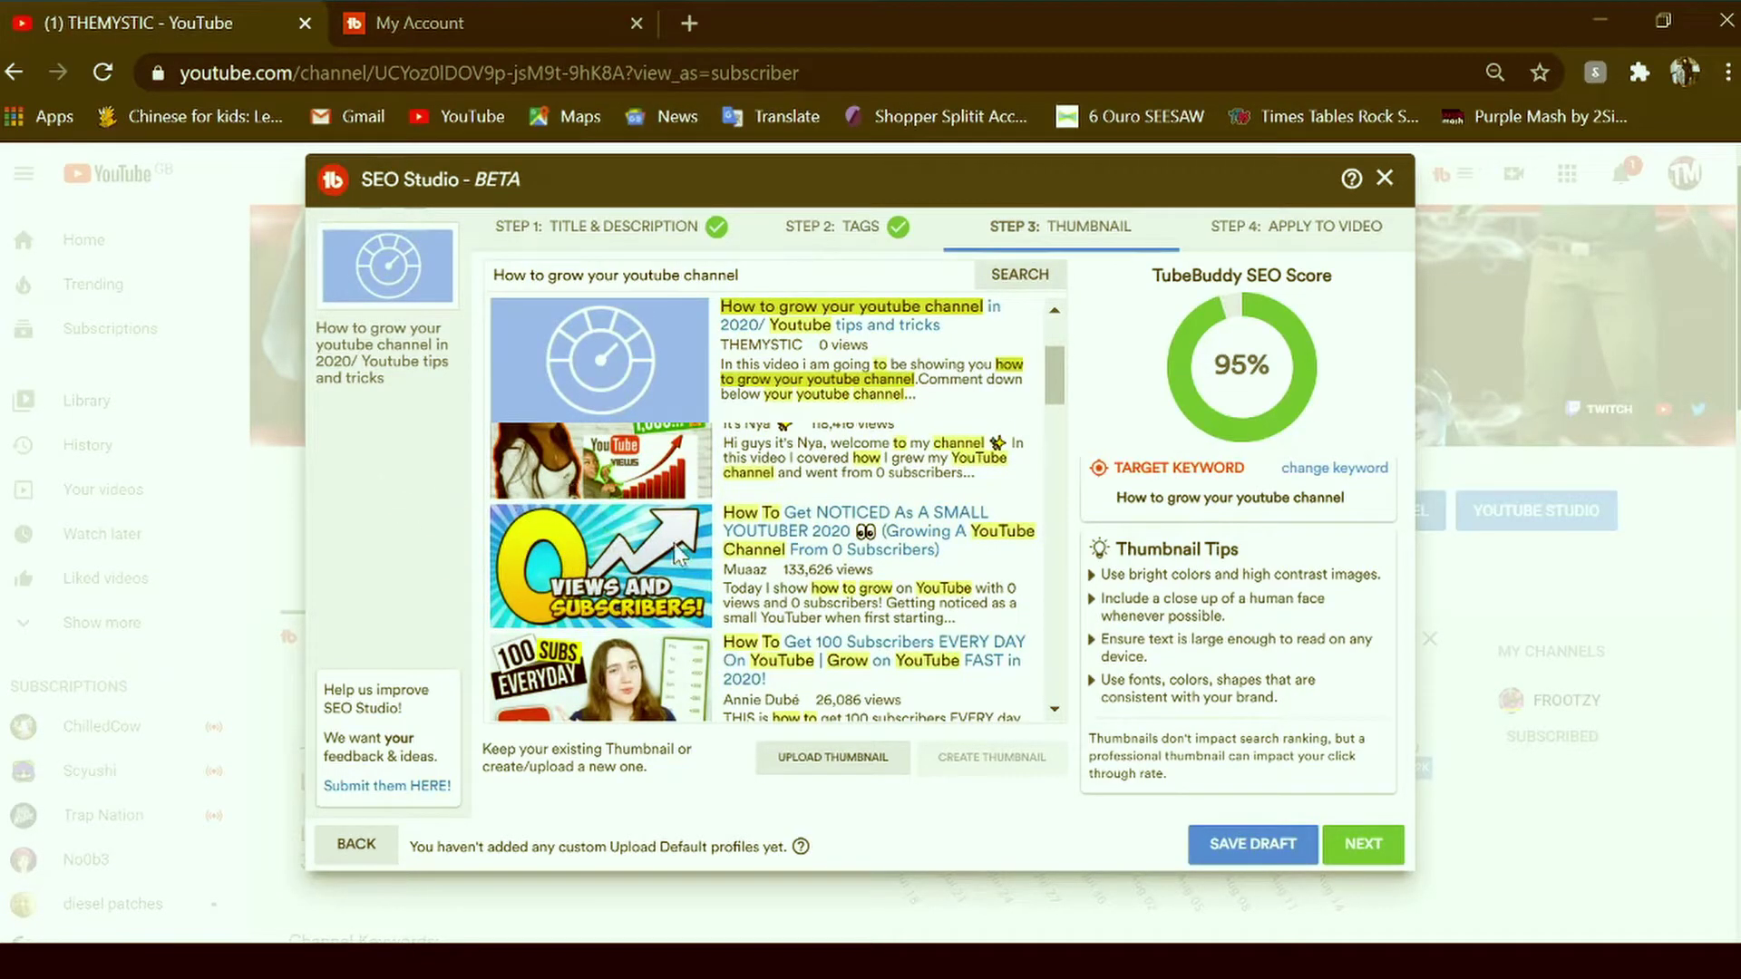
pyautogui.scroll(-5, 603, 586)
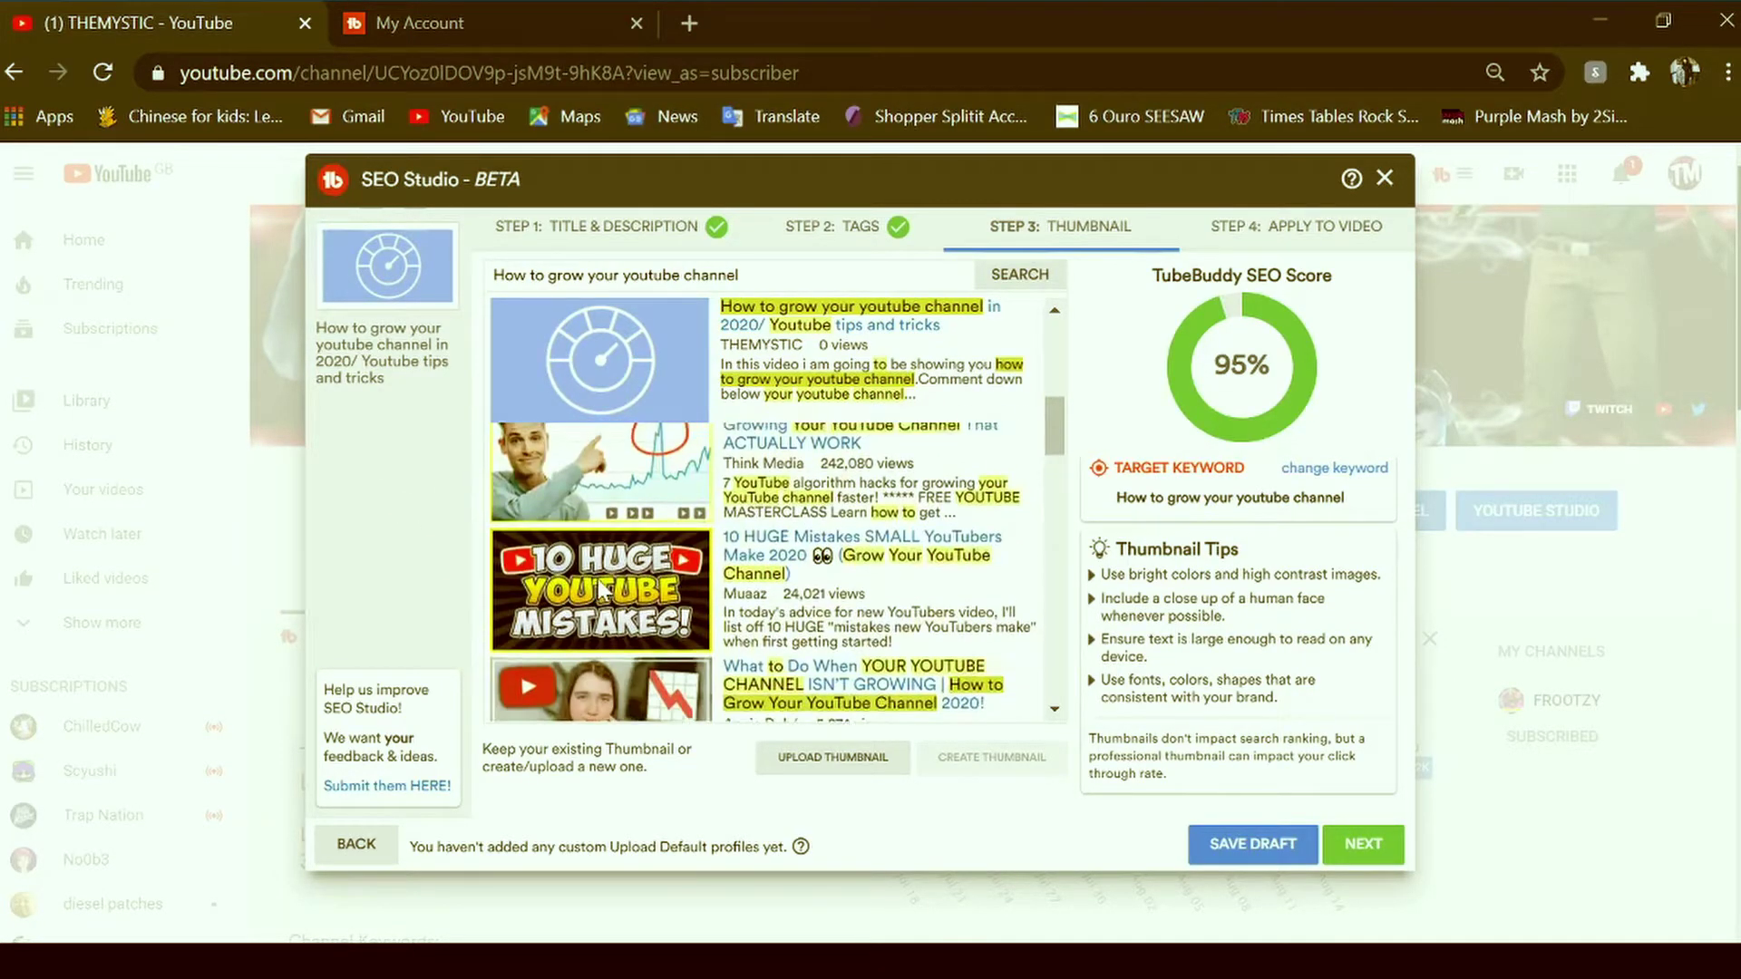
pyautogui.scroll(-1, 608, 596)
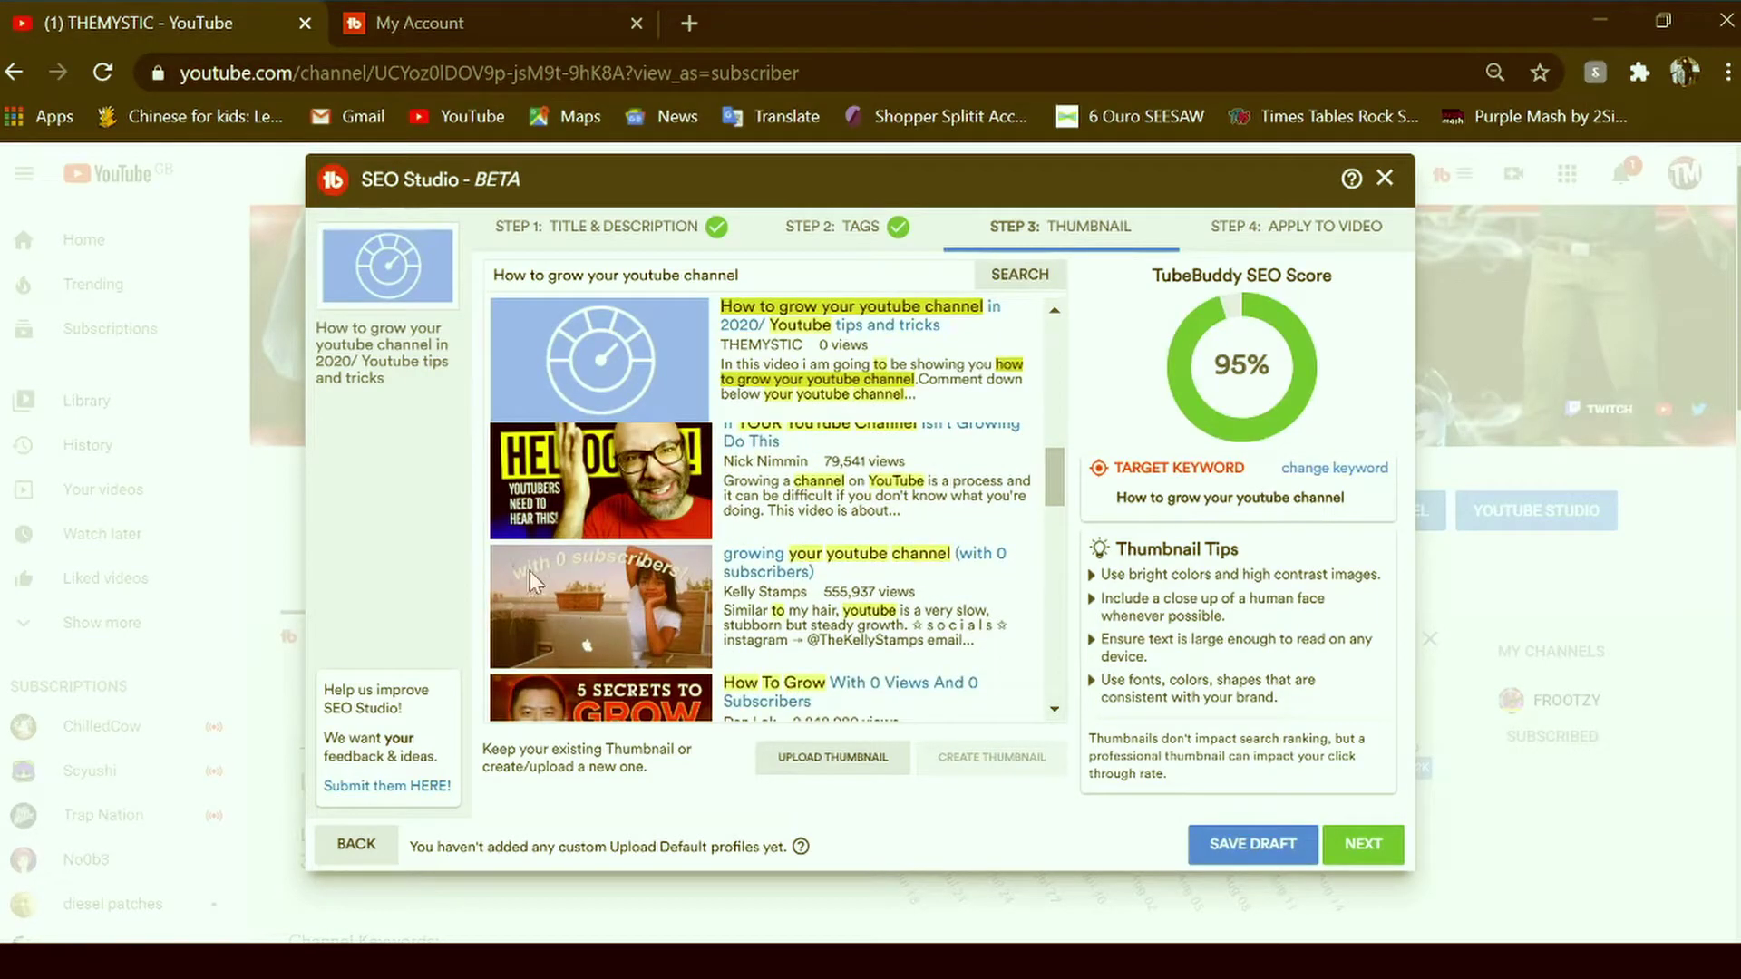
pyautogui.scroll(-5, 651, 535)
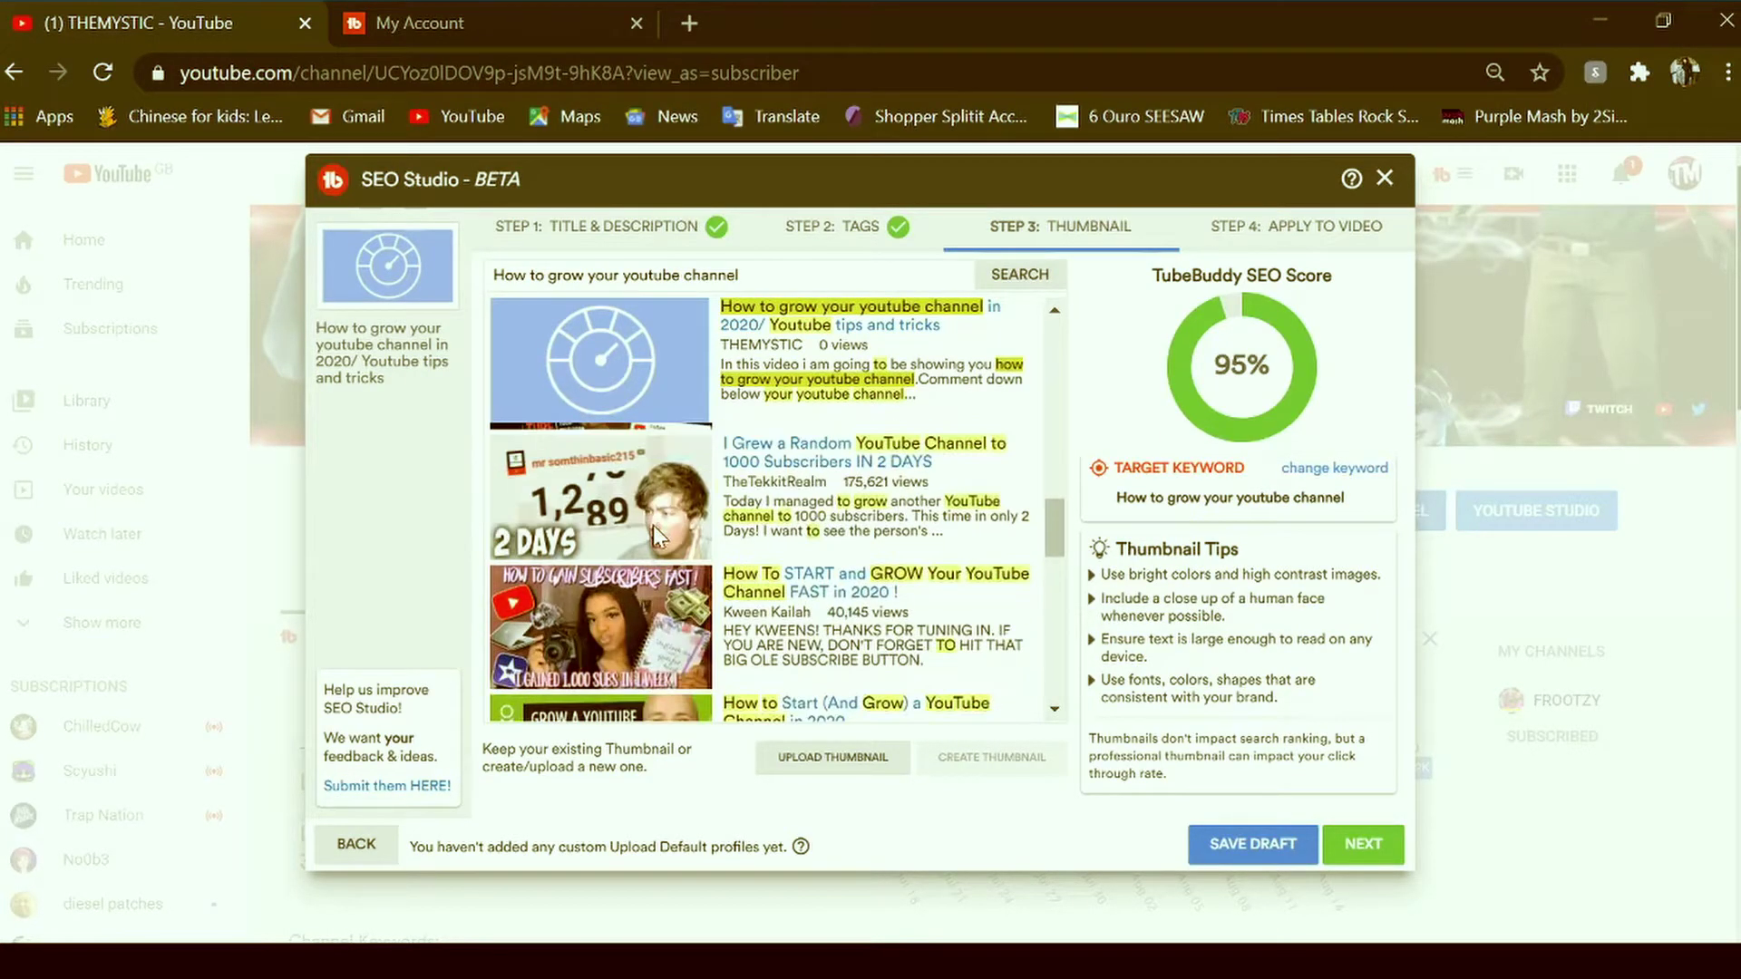
pyautogui.scroll(10, 653, 526)
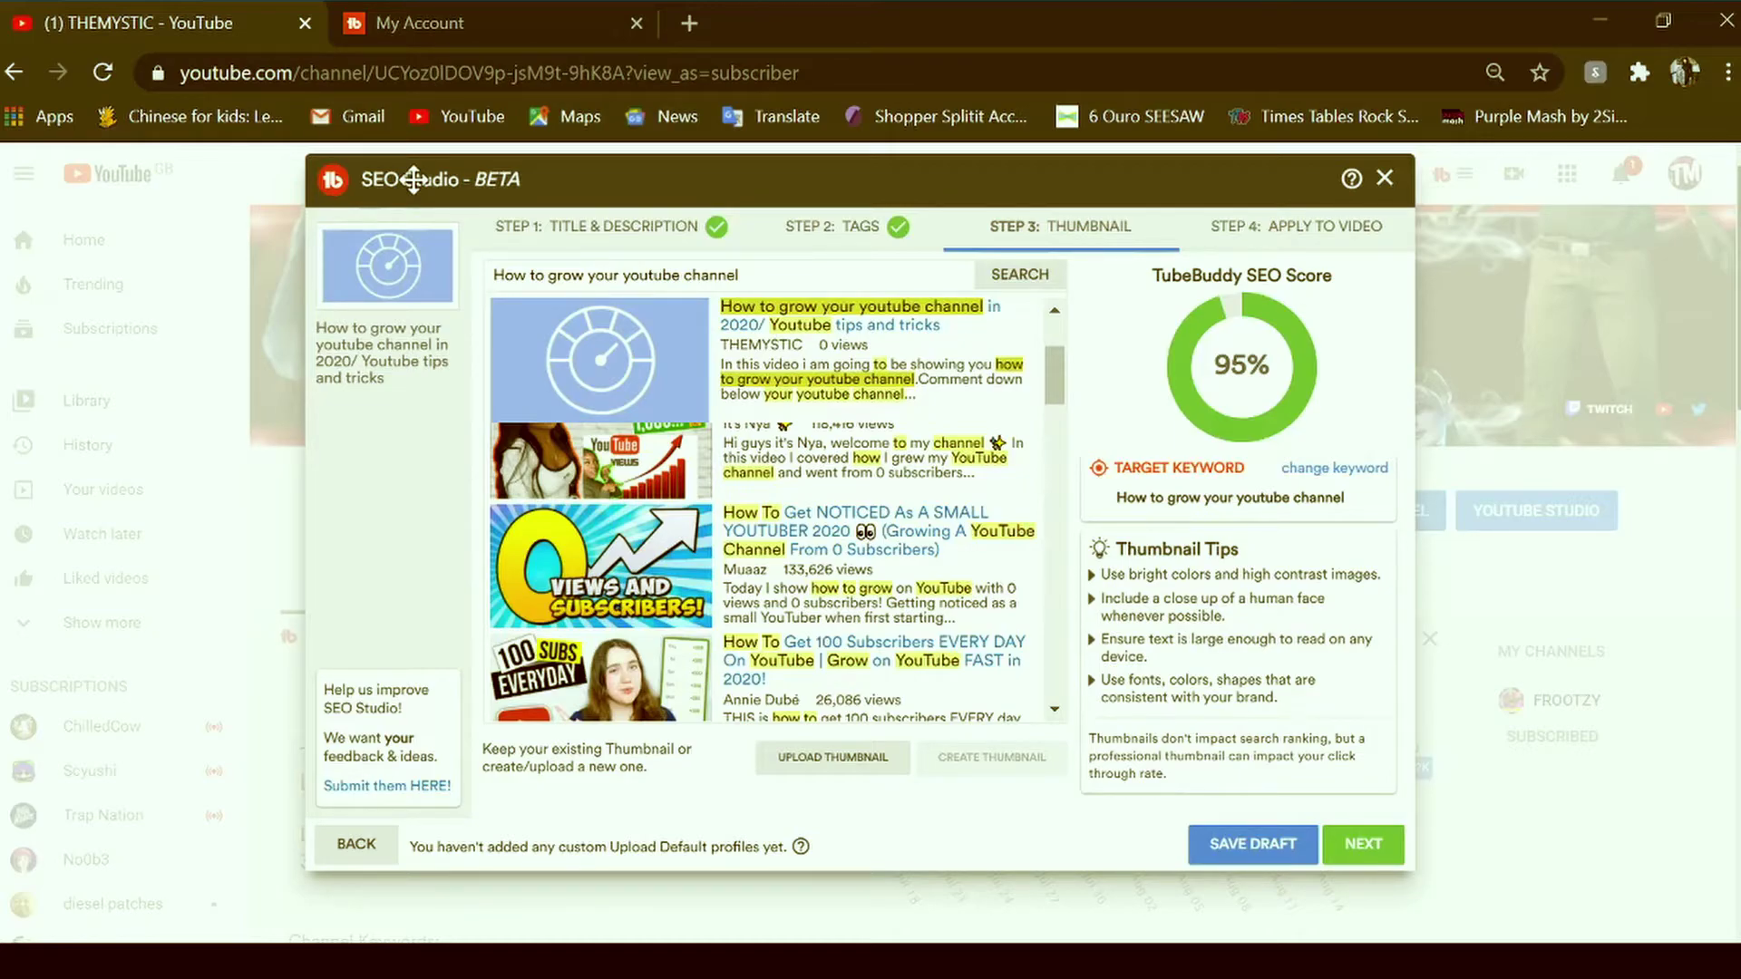
# Save the optimization as a draft, then switch to YouTube Studio's video list.
pyautogui.click(1296, 243)
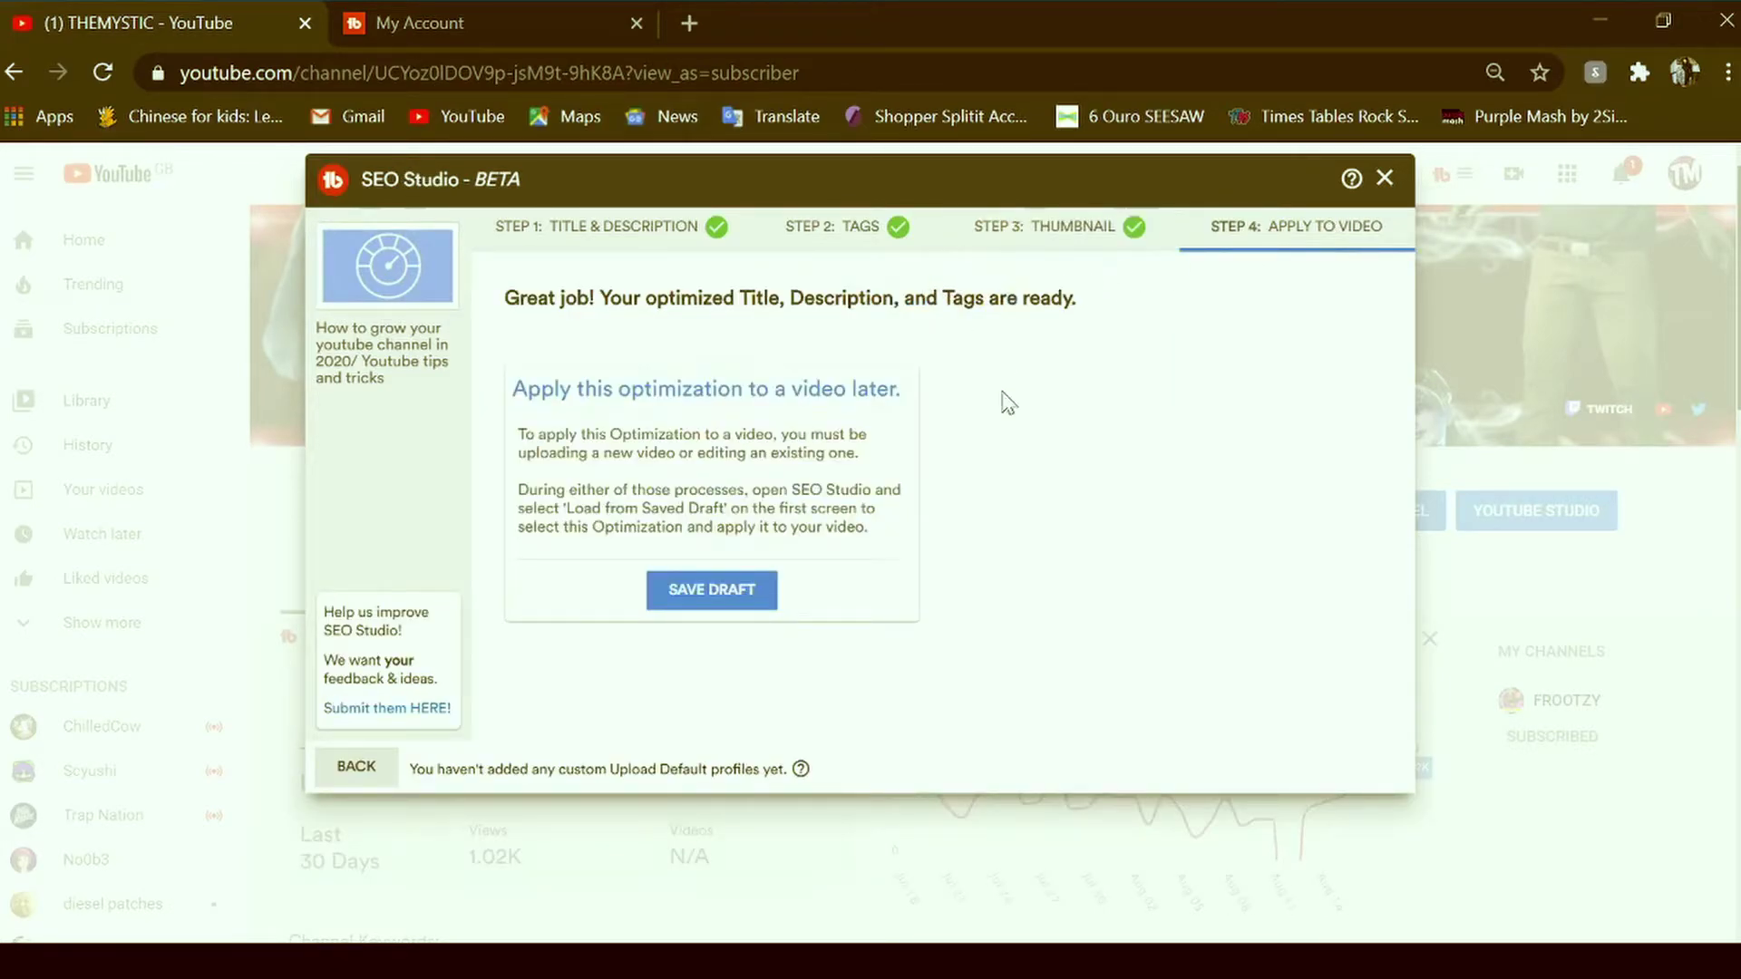
pyautogui.click(720, 617)
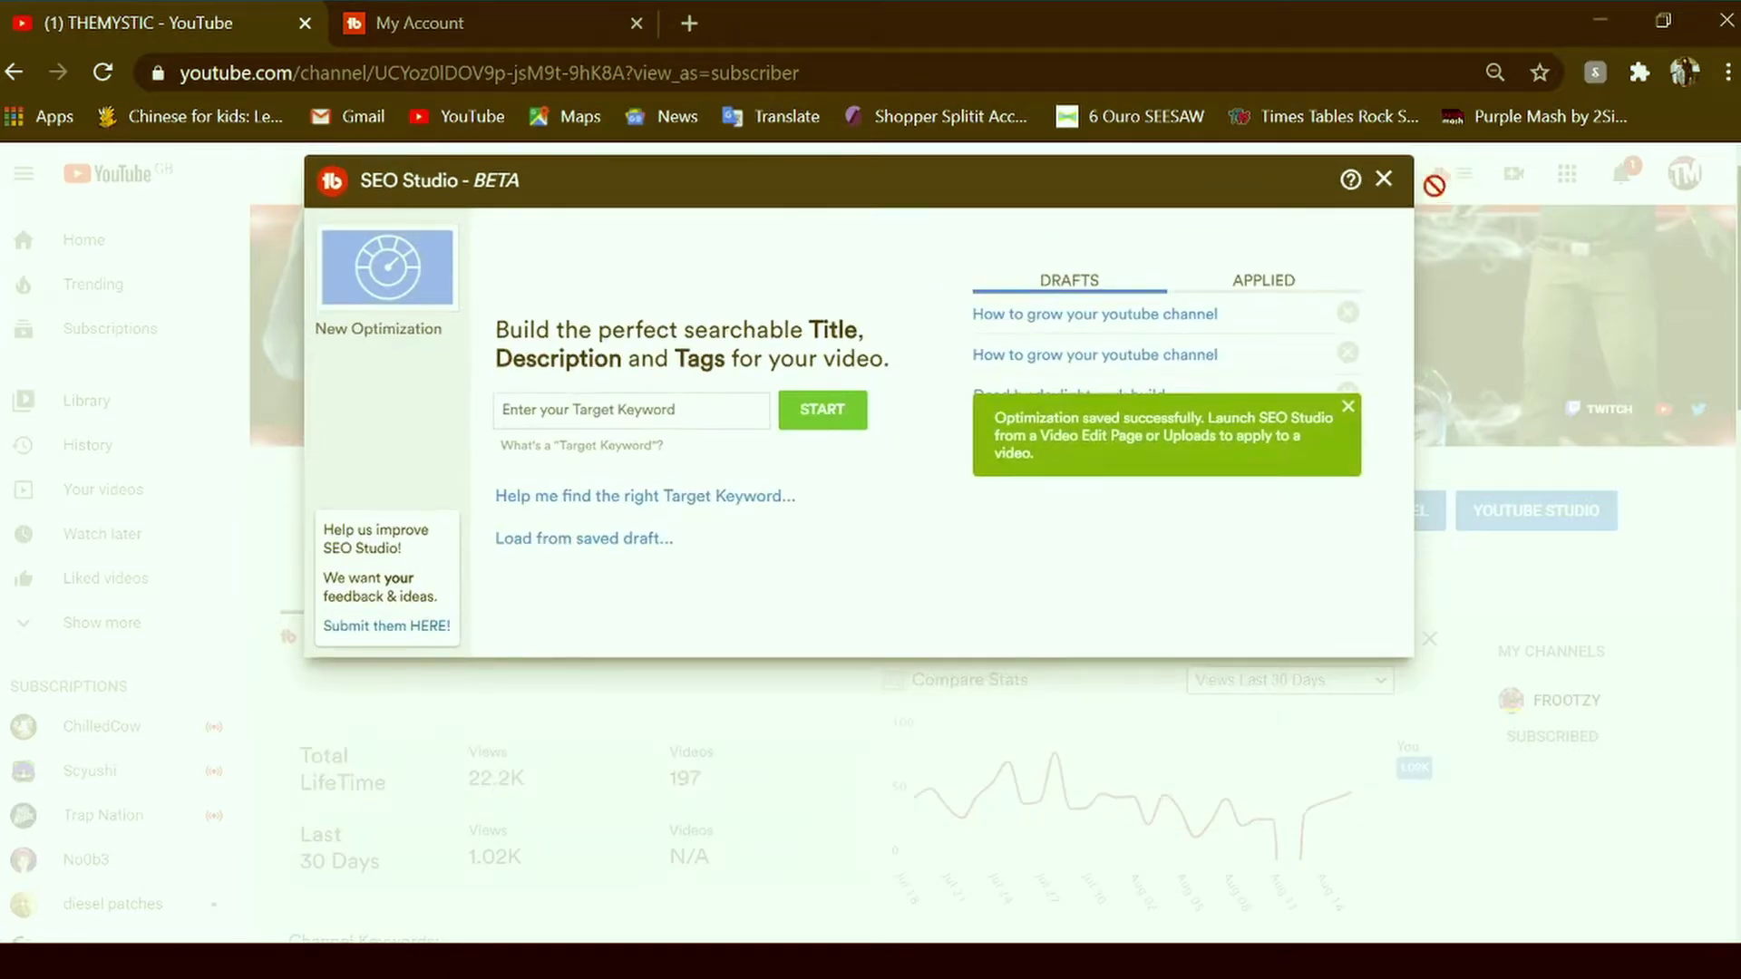
pyautogui.click(1682, 177)
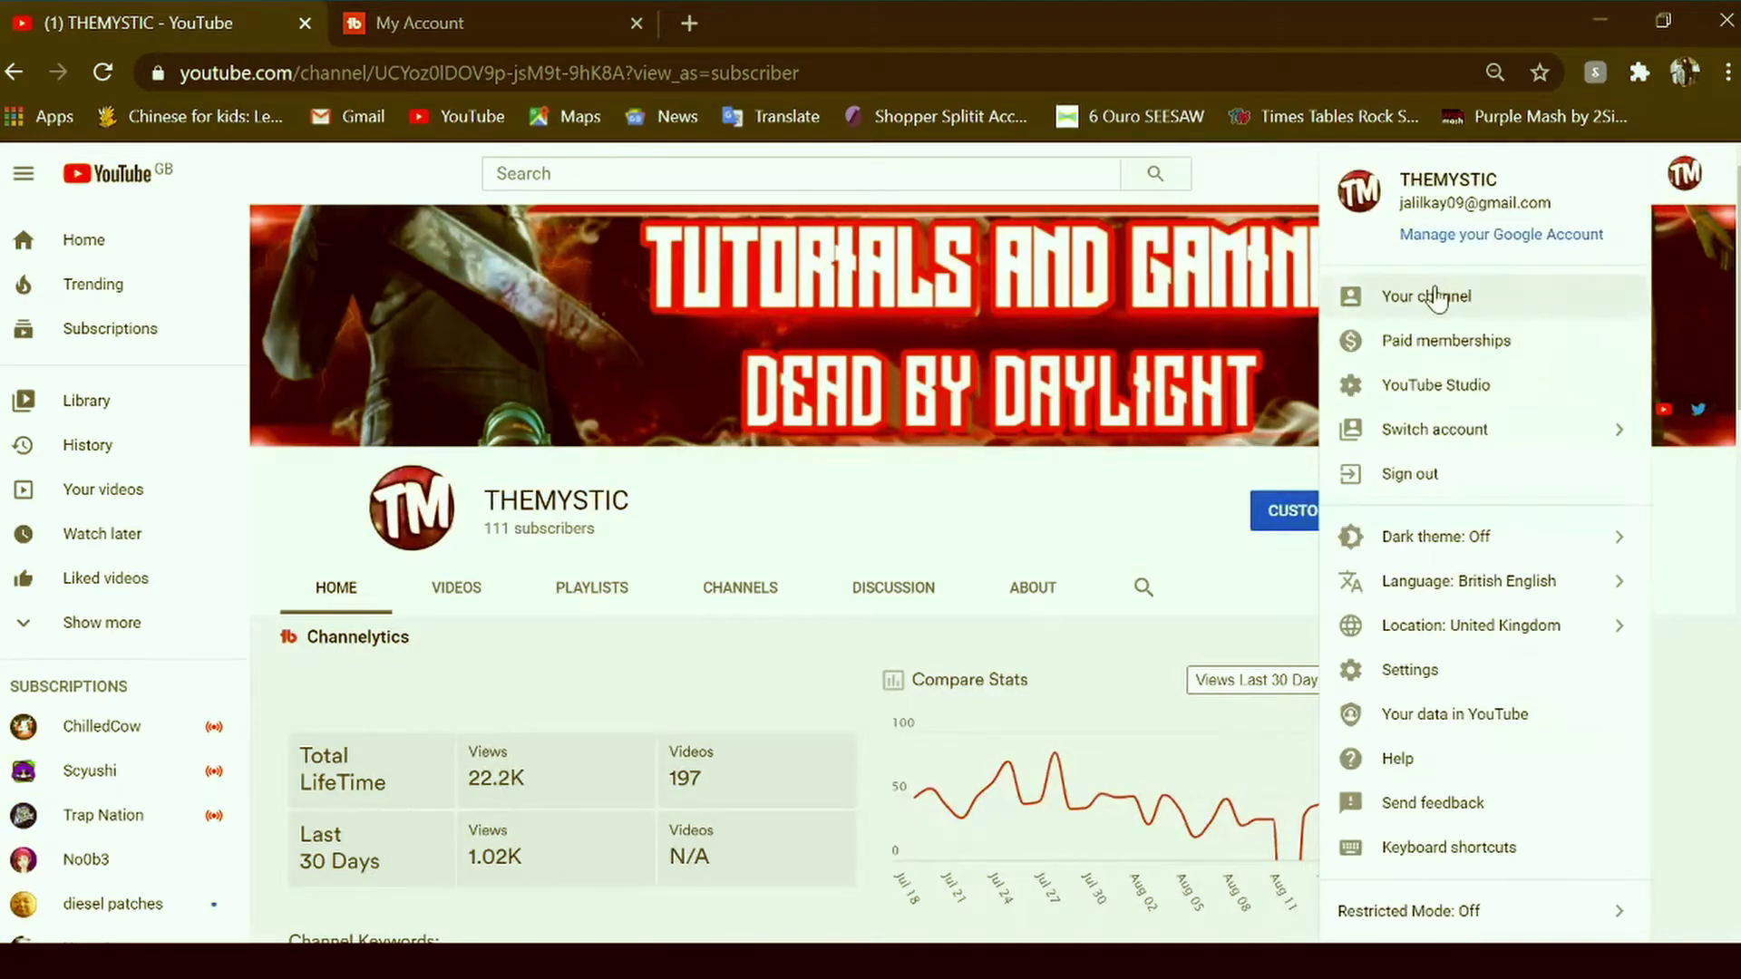
pyautogui.click(1412, 379)
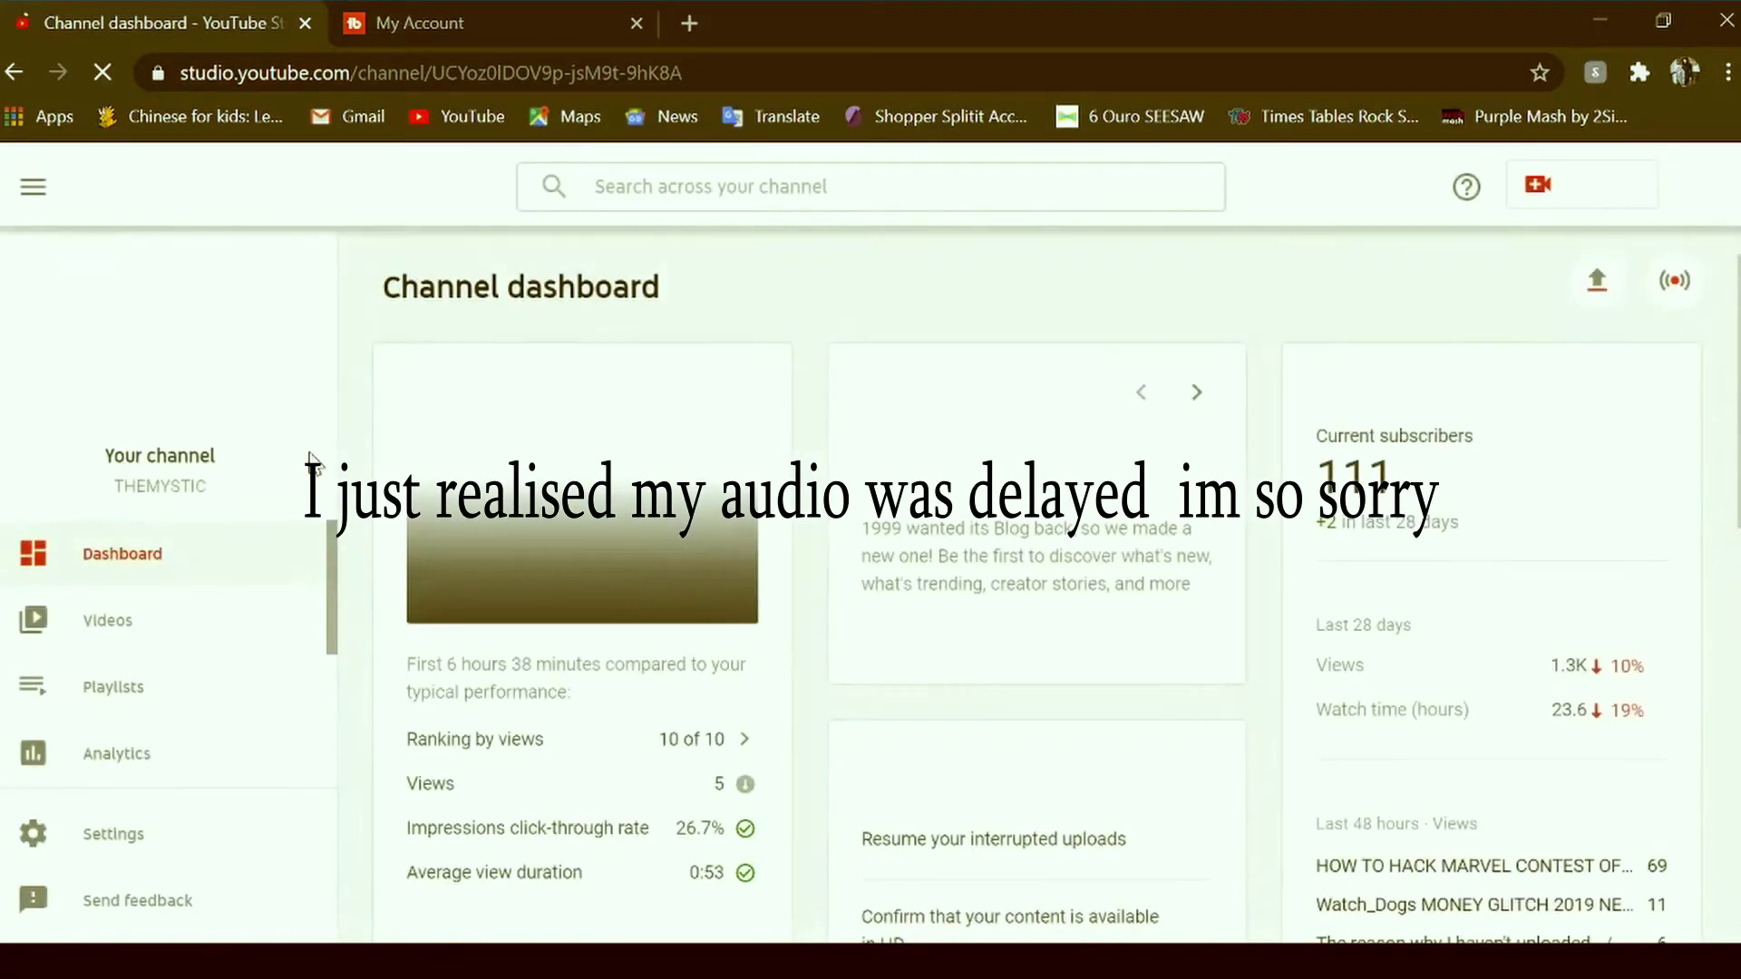
pyautogui.click(216, 656)
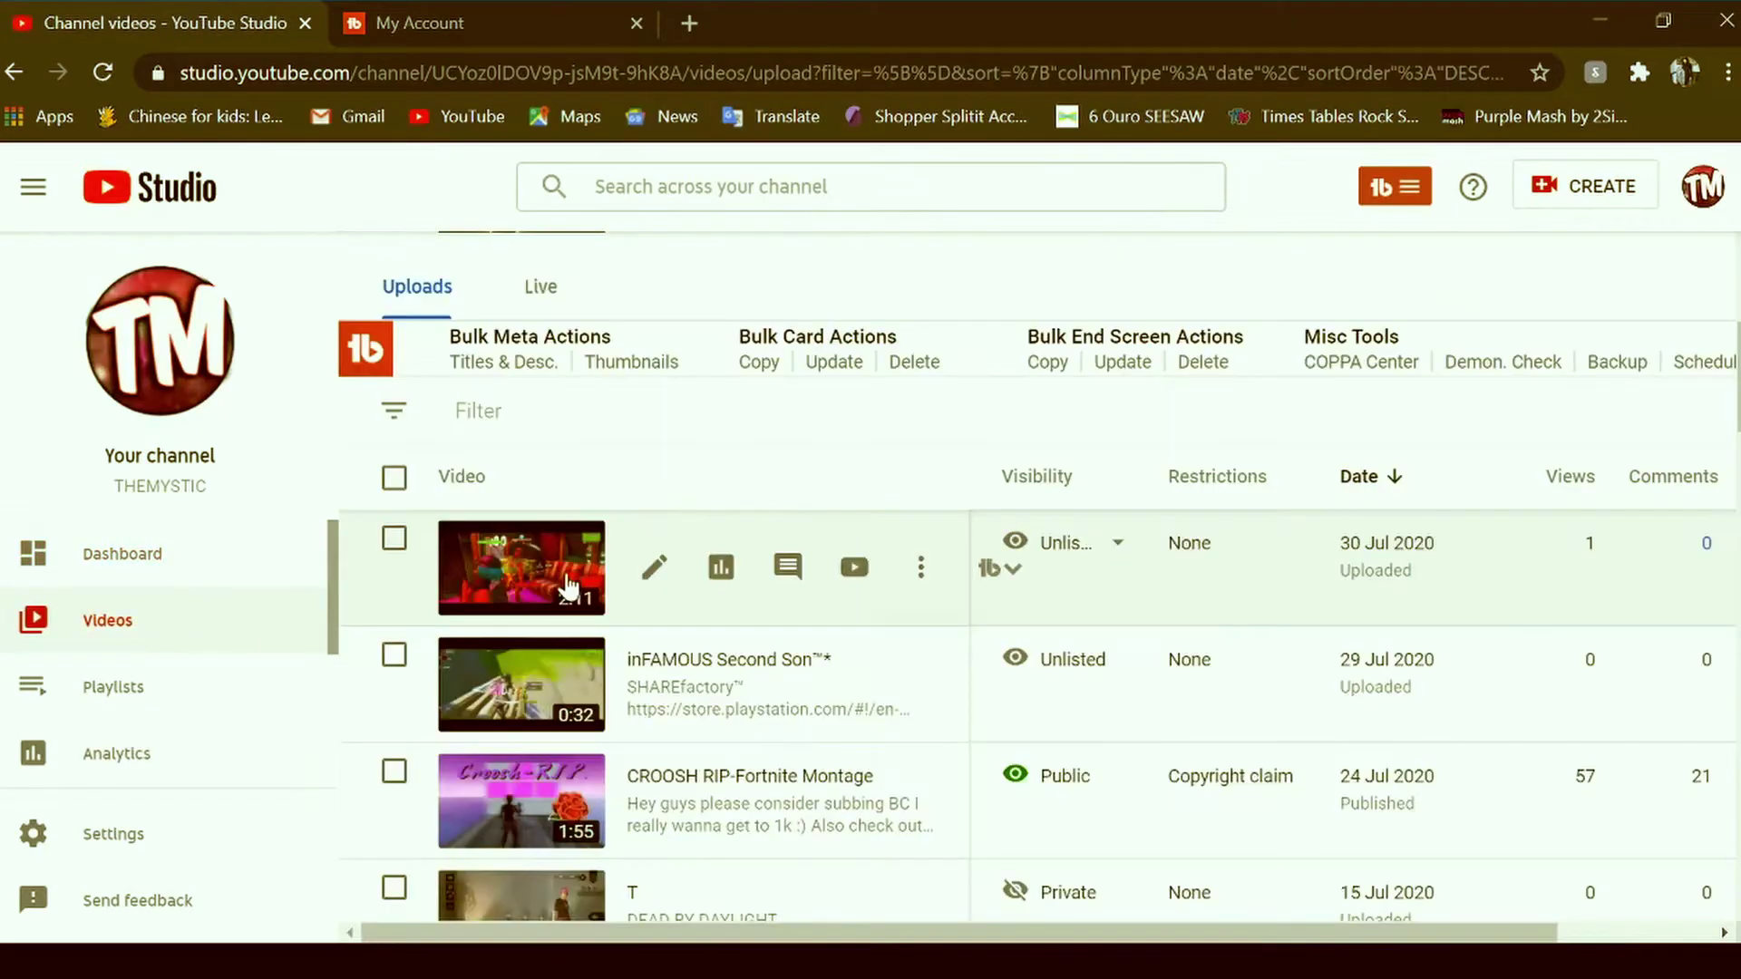
# Open the Fortnite* video's details and show SEO Studio's saved drafts for it.
pyautogui.click(659, 571)
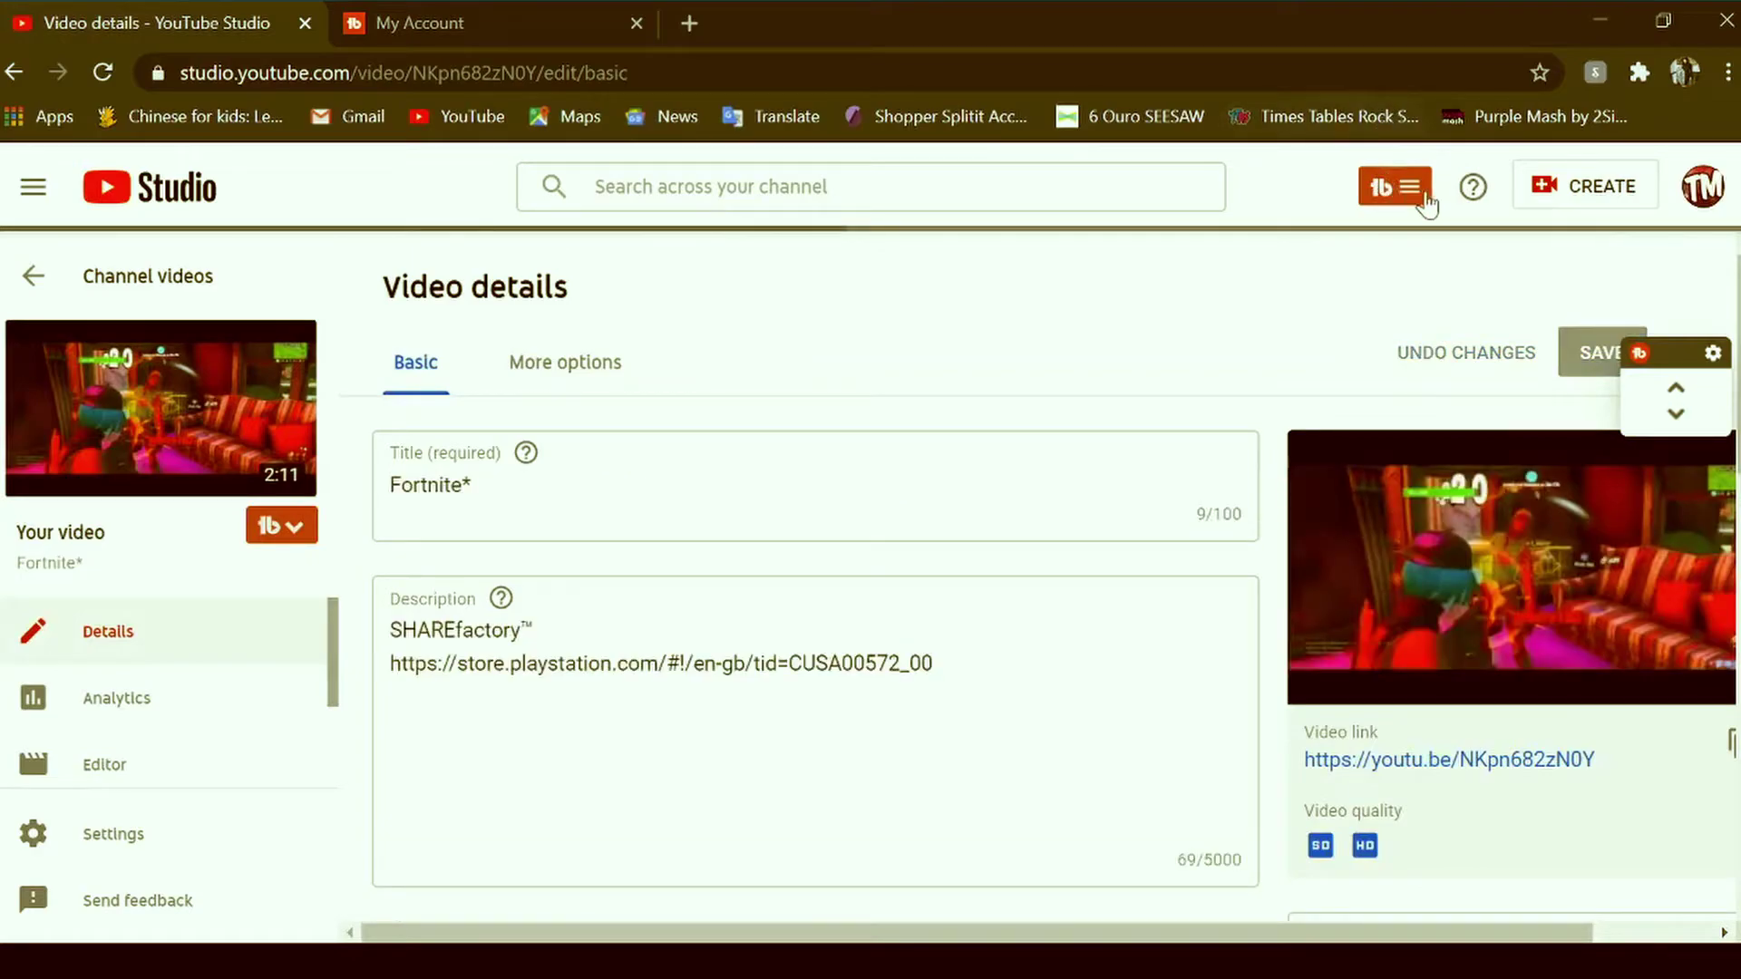
pyautogui.click(1421, 195)
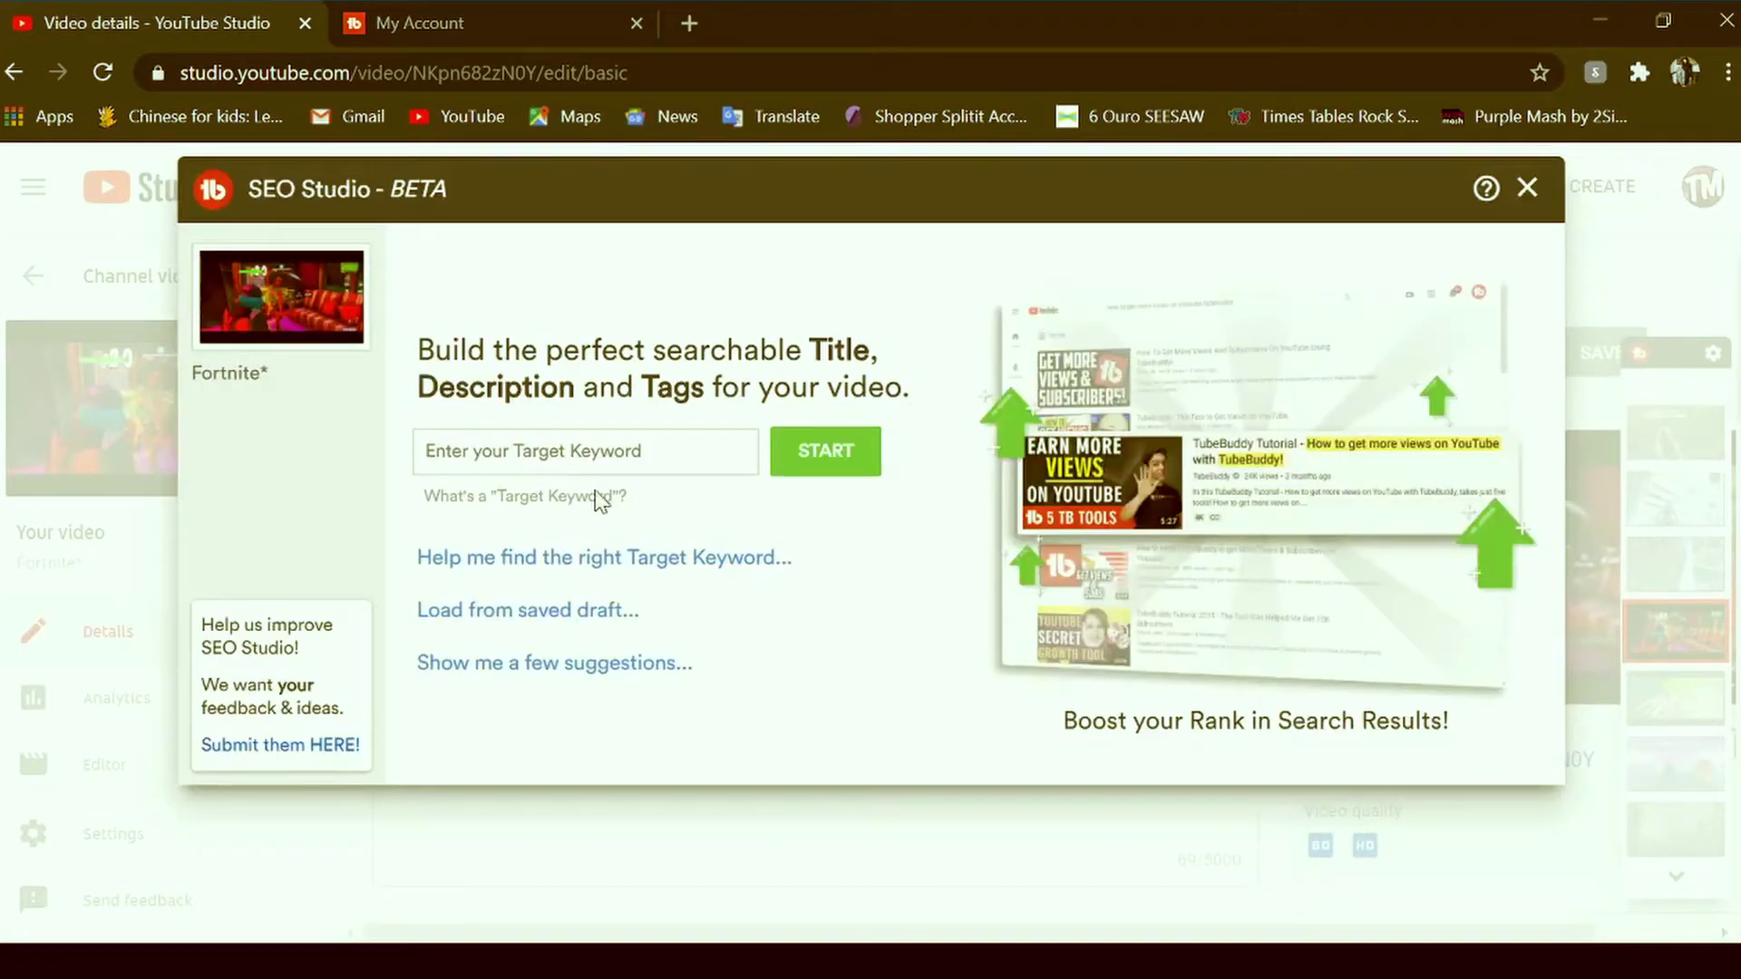
pyautogui.click(541, 618)
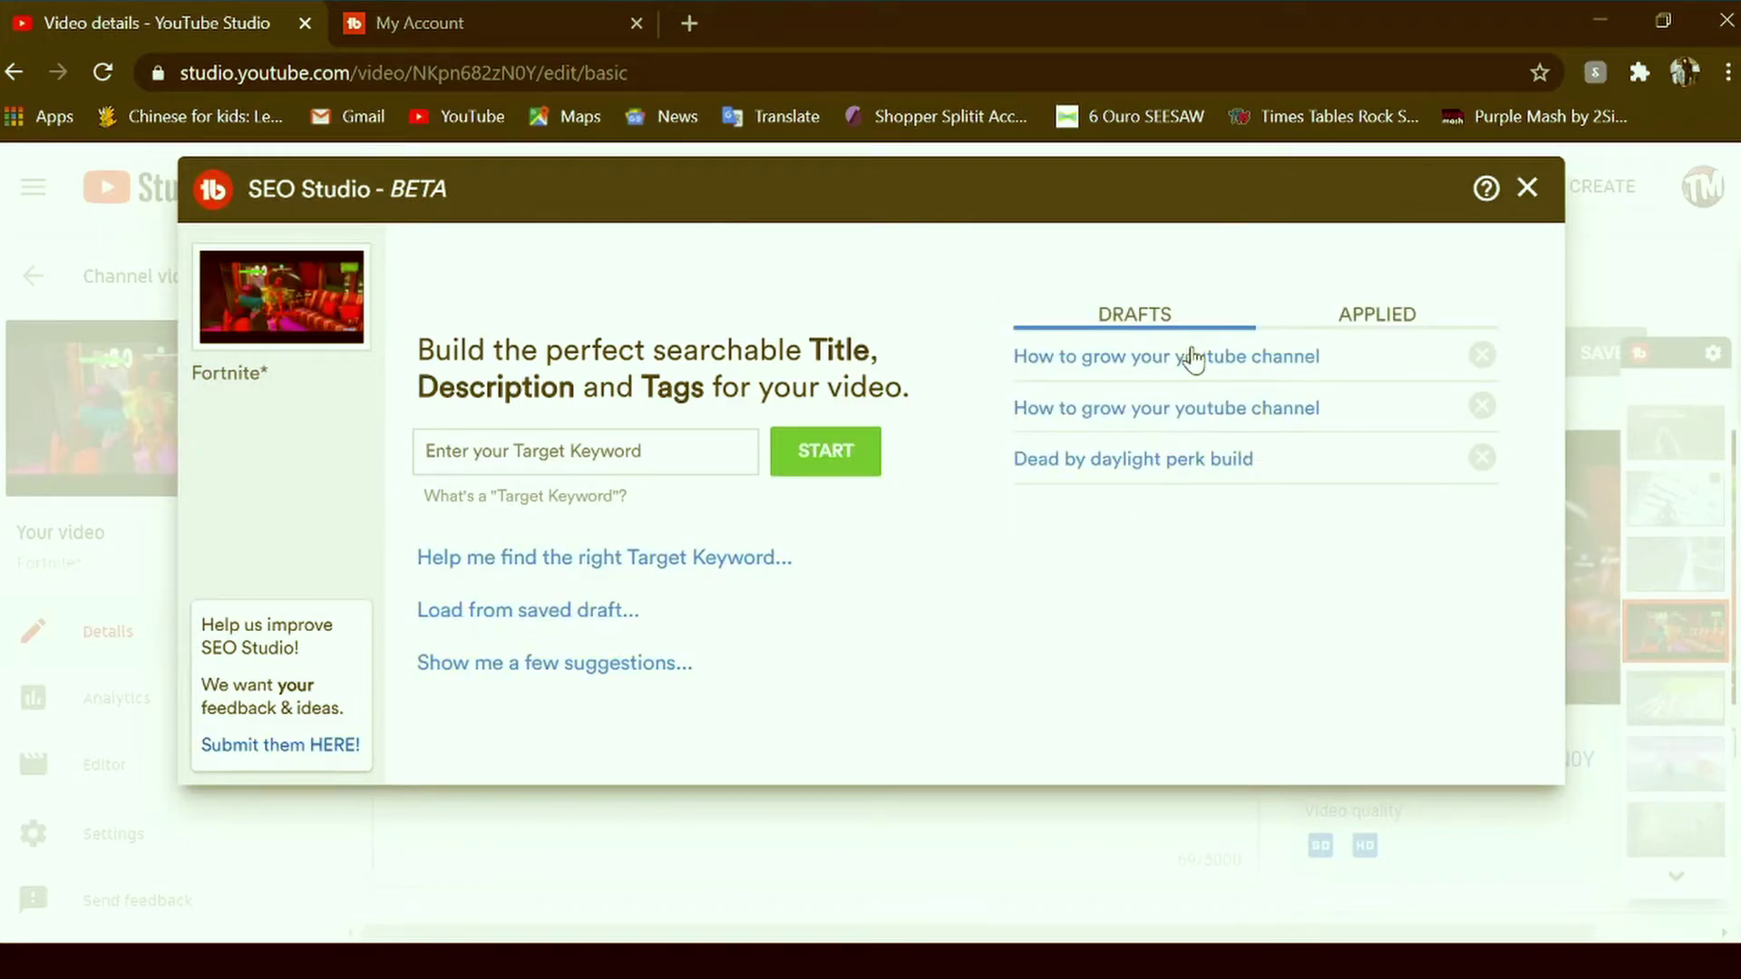
# Load the 'How to grow your youtube channel' draft and apply it to the Fortnite* video.
pyautogui.click(1267, 345)
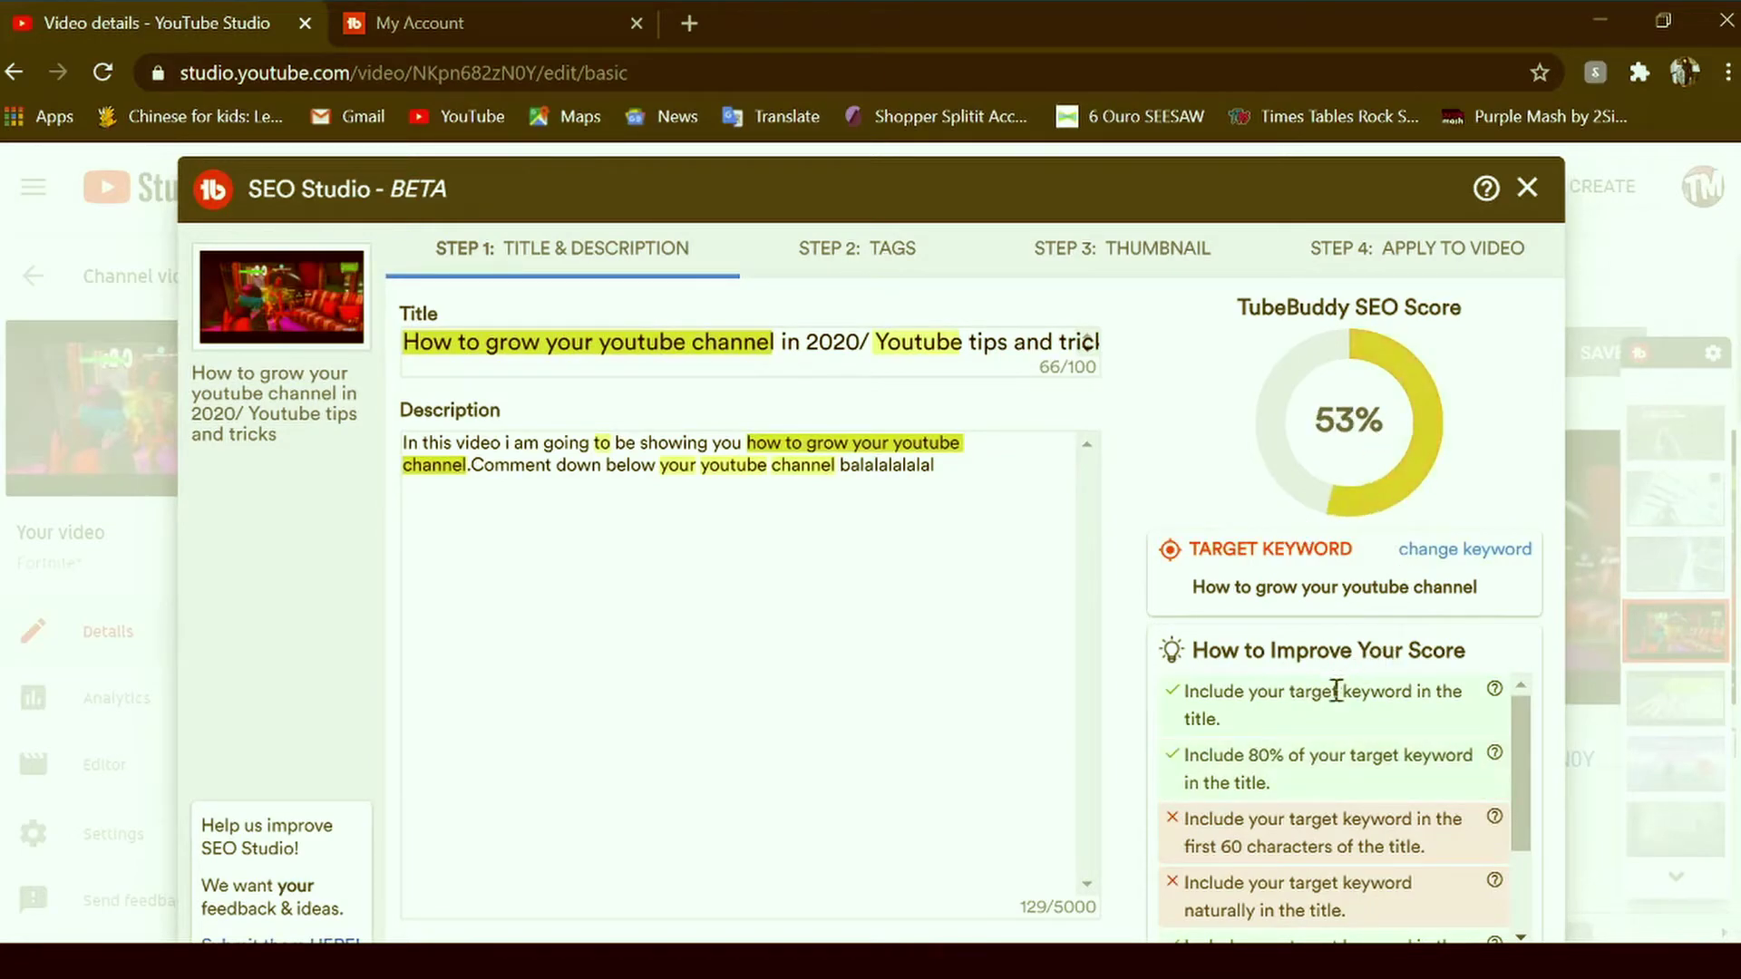
pyautogui.scroll(-2, 1411, 824)
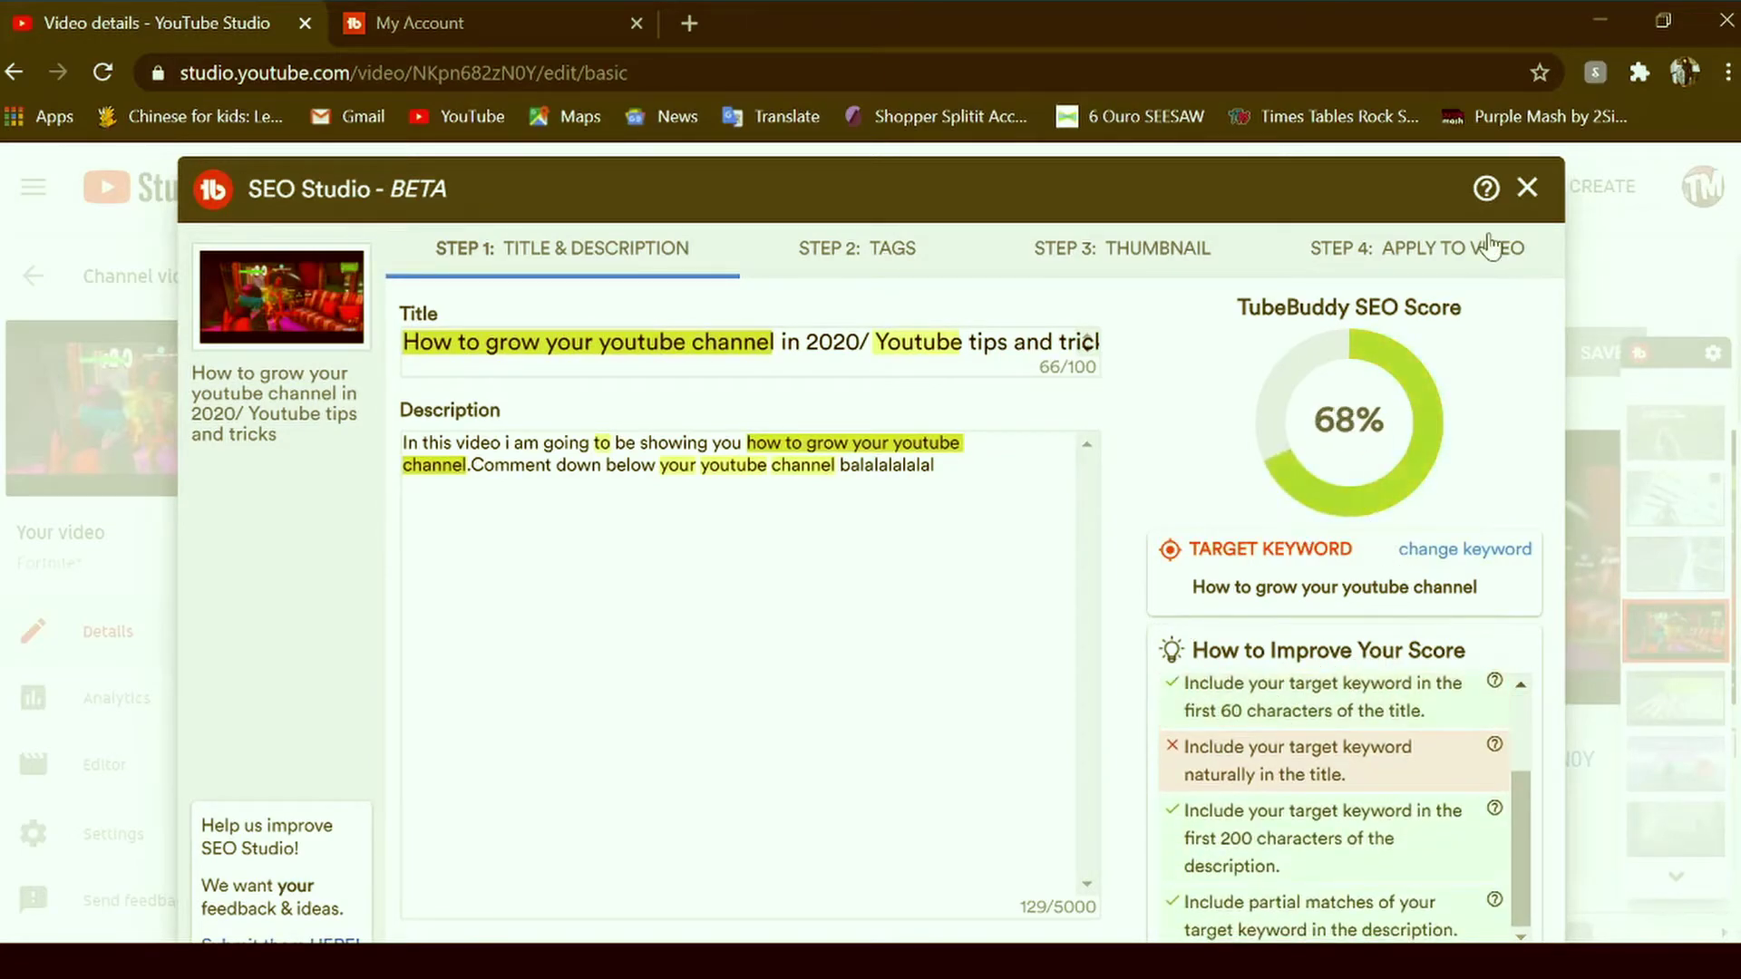
pyautogui.click(1451, 246)
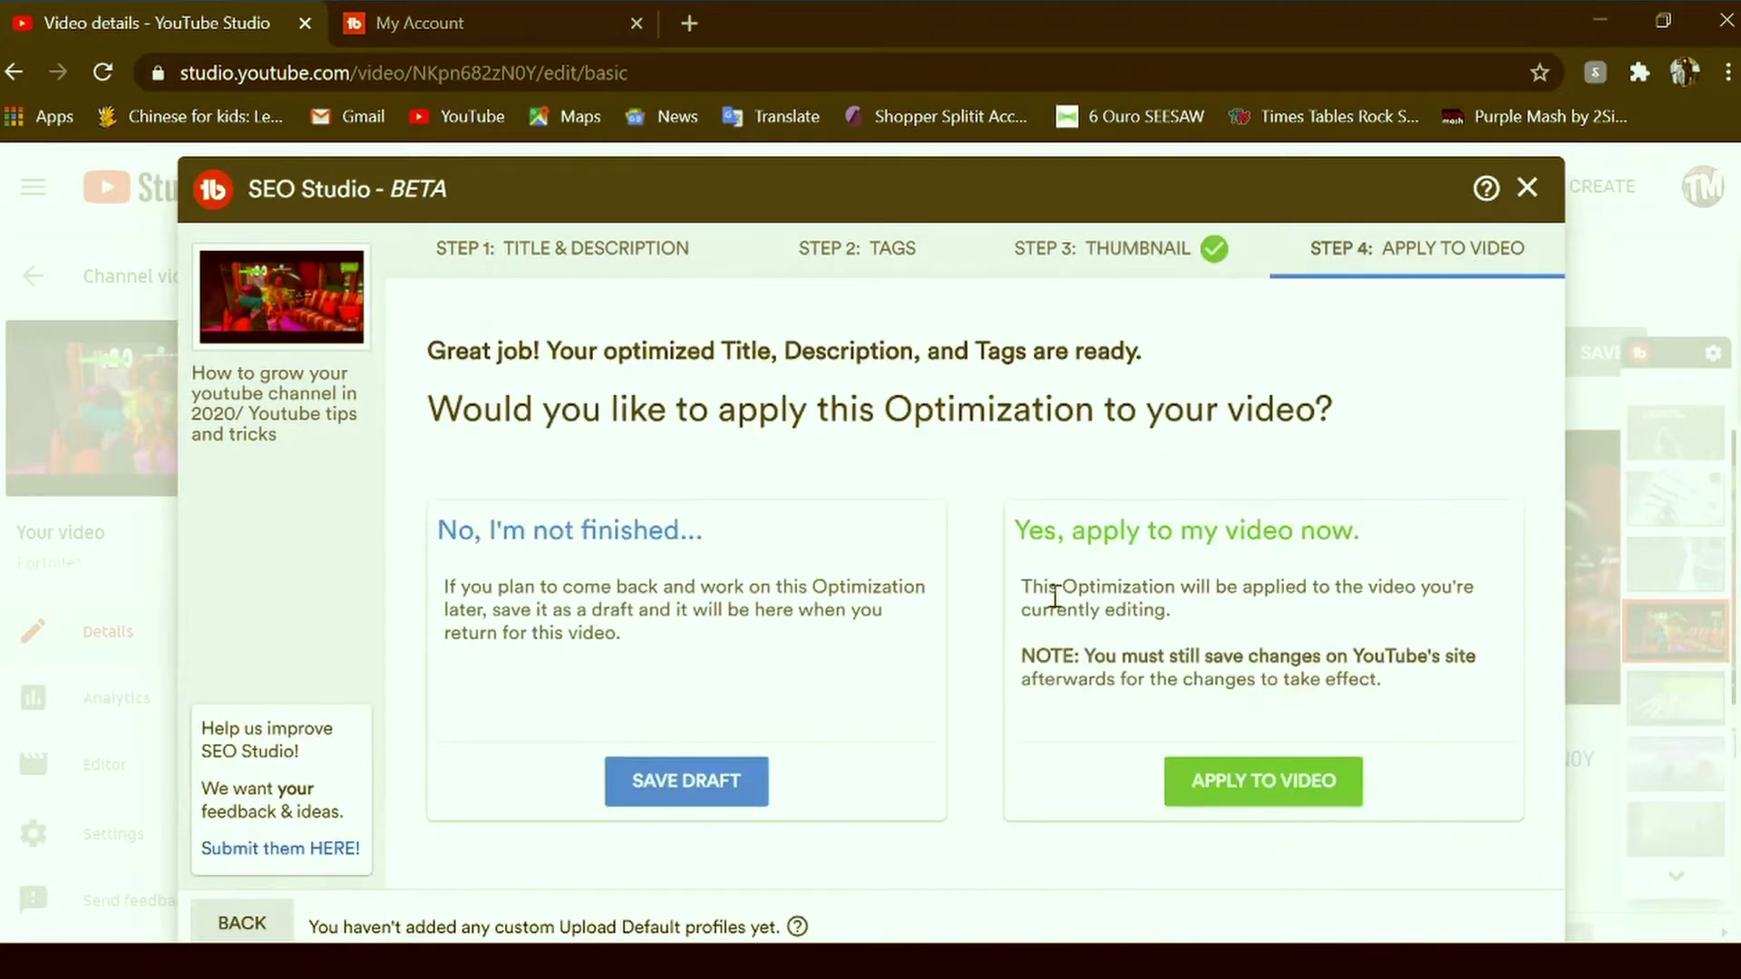
pyautogui.click(1224, 780)
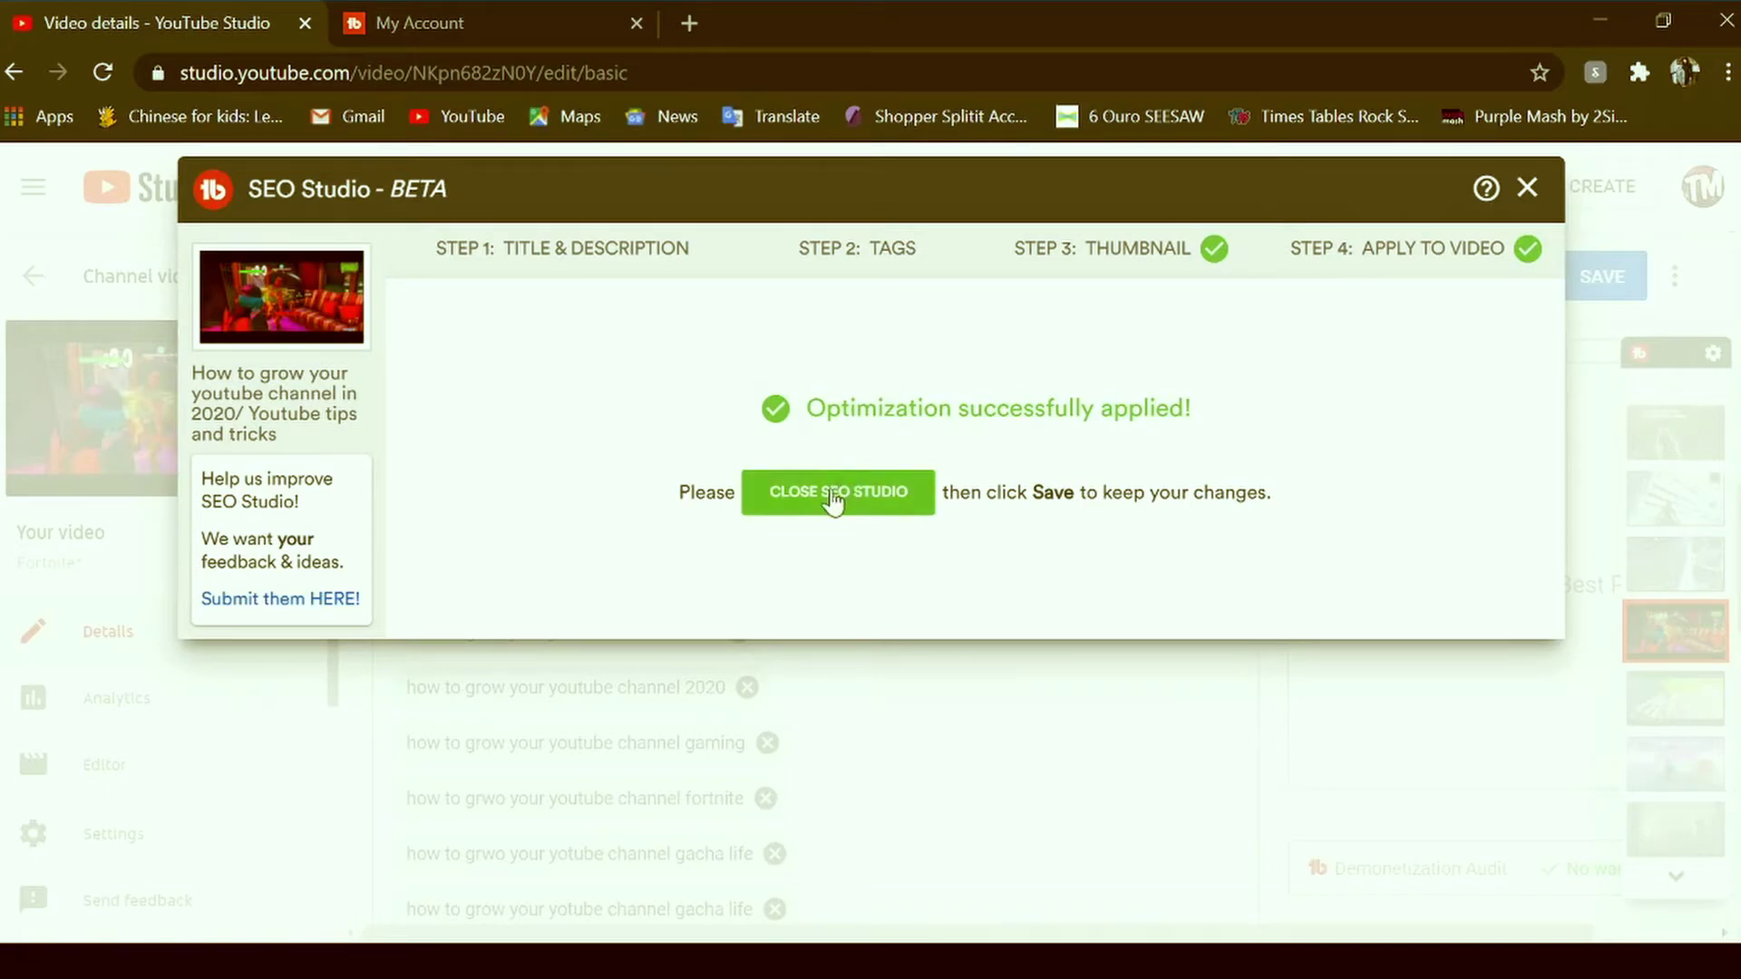
pyautogui.click(1527, 189)
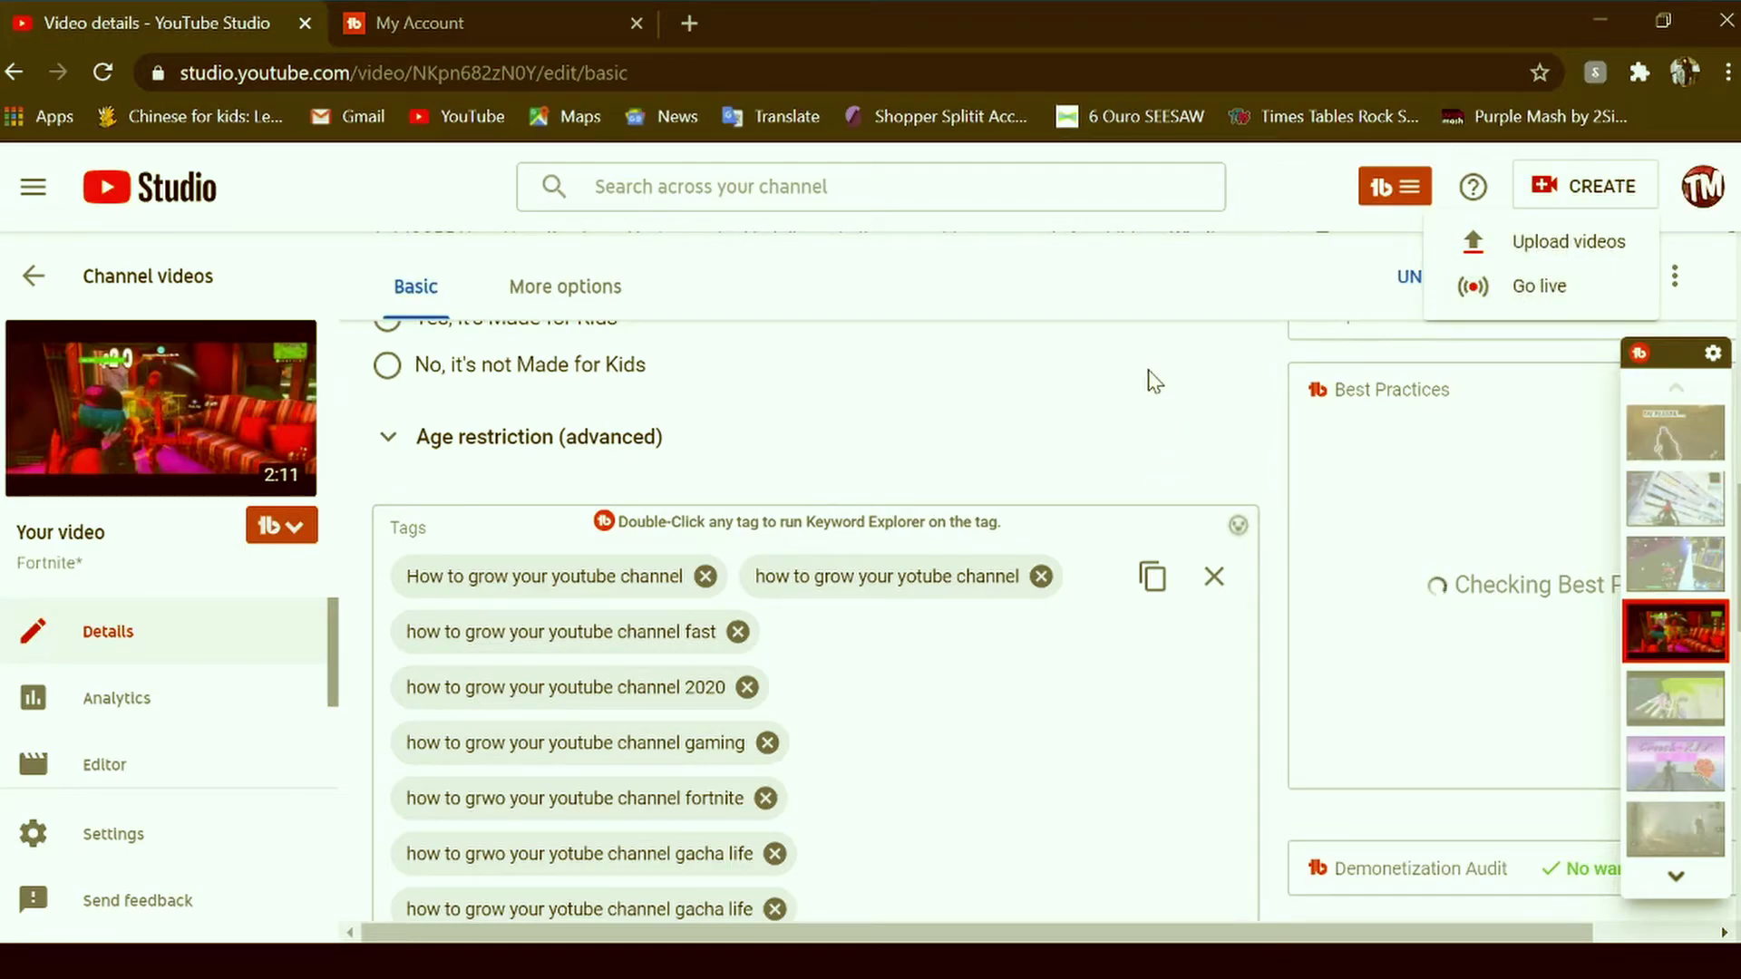
# Add the recommended tag 'grow your youtube channel' to the video.
pyautogui.click(1080, 478)
pyautogui.scroll(2, 1112, 462)
pyautogui.scroll(-8, 1073, 470)
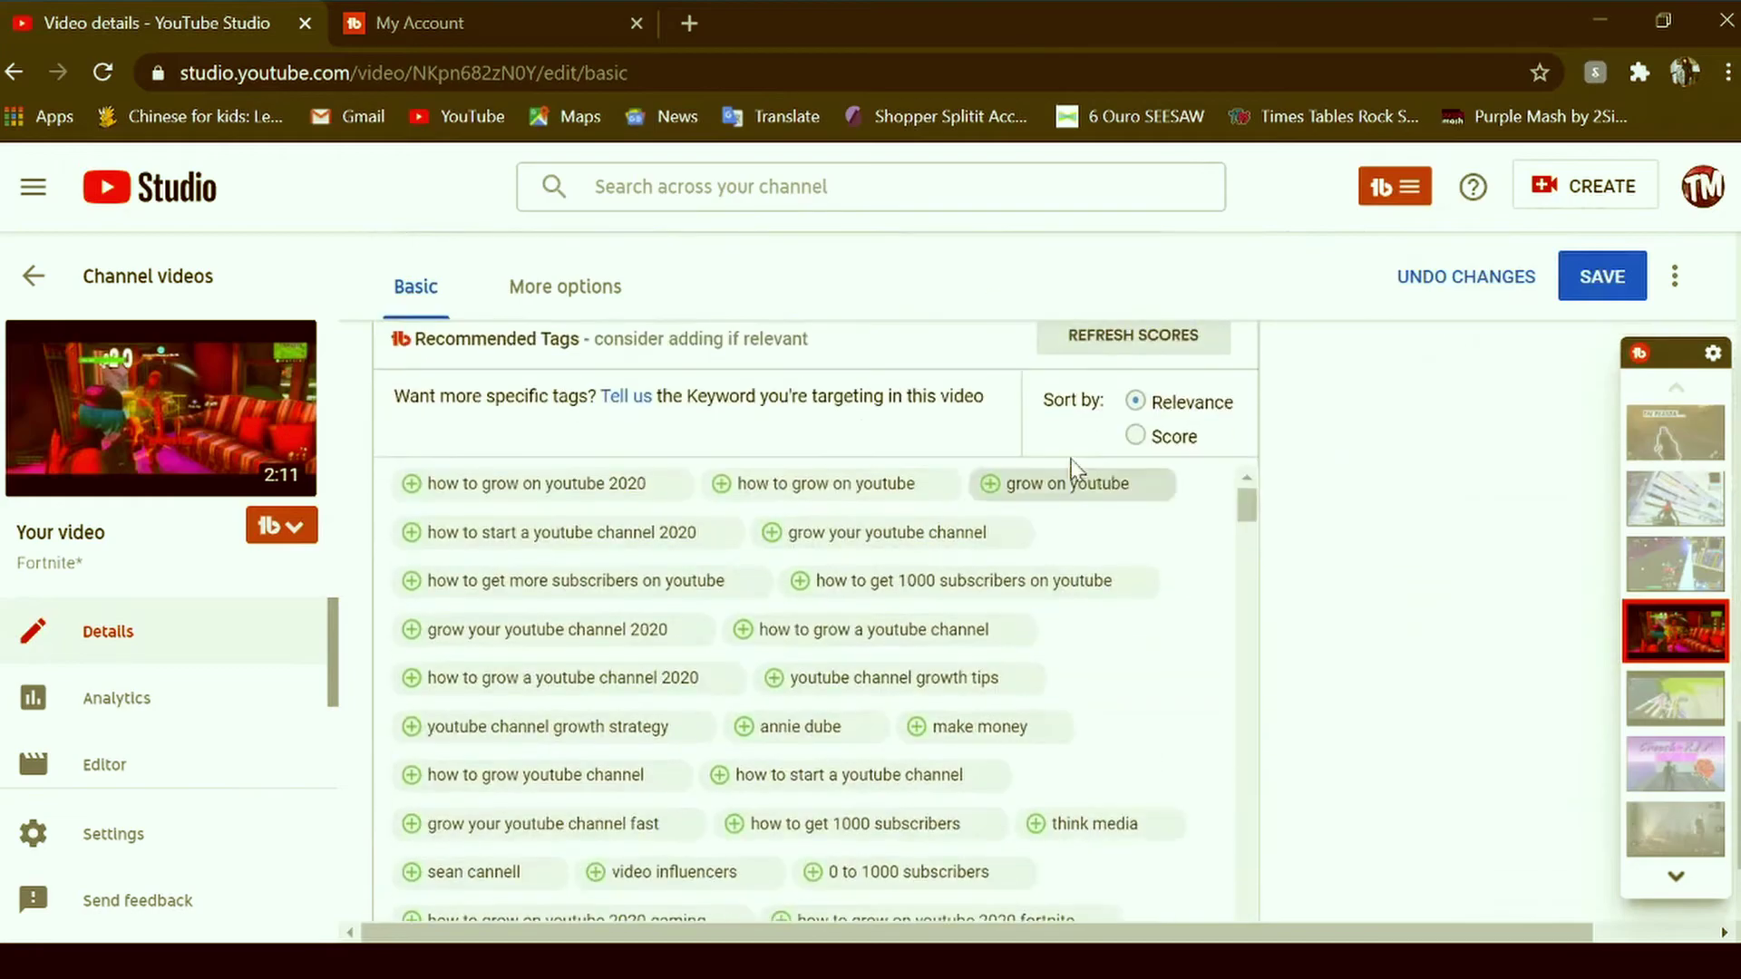
pyautogui.scroll(7, 964, 536)
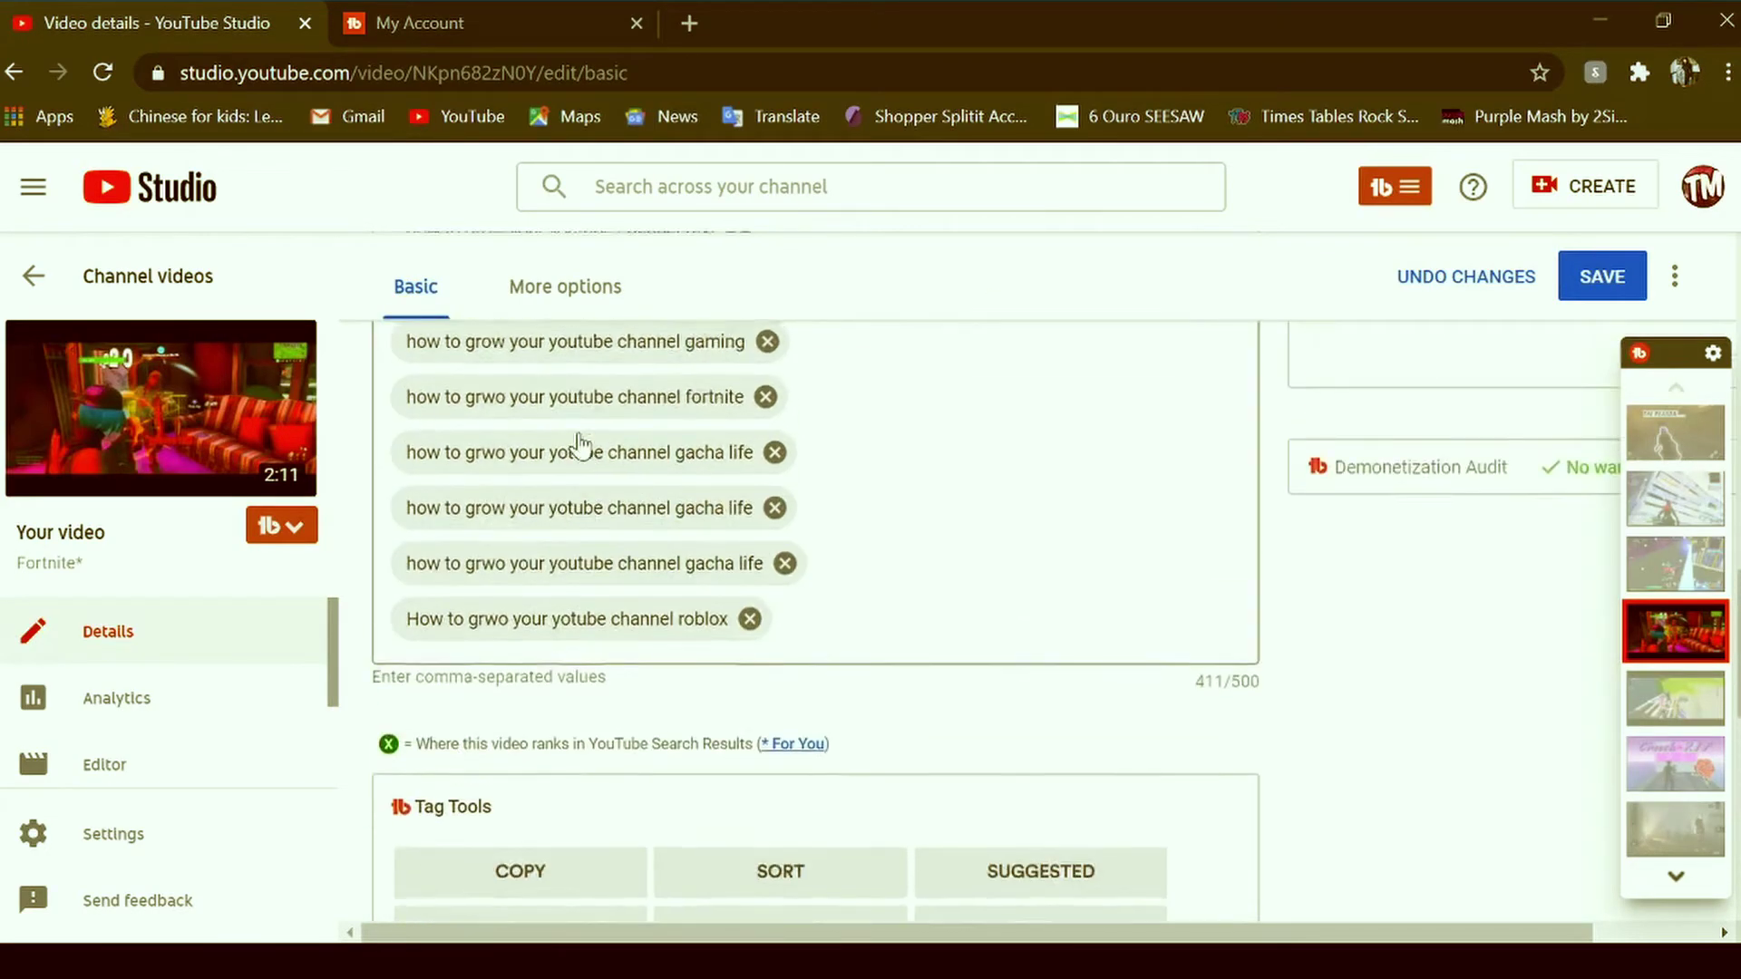
pyautogui.scroll(1, 582, 445)
pyautogui.scroll(-7, 1034, 541)
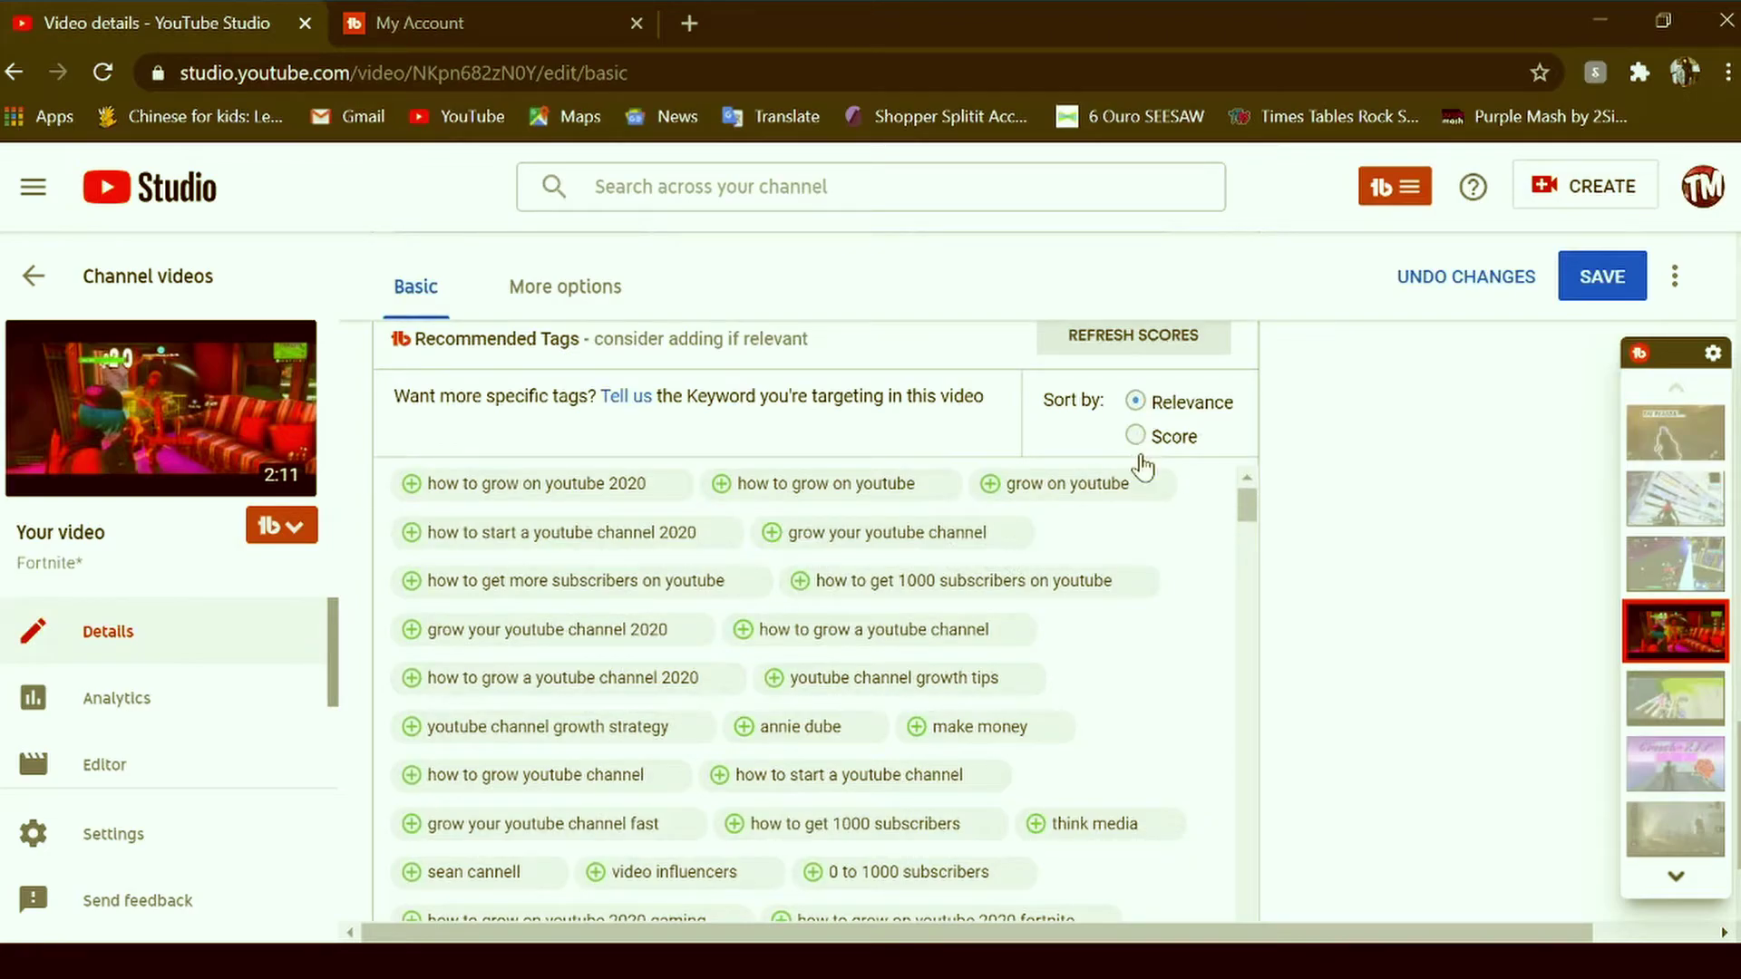
pyautogui.scroll(7, 785, 399)
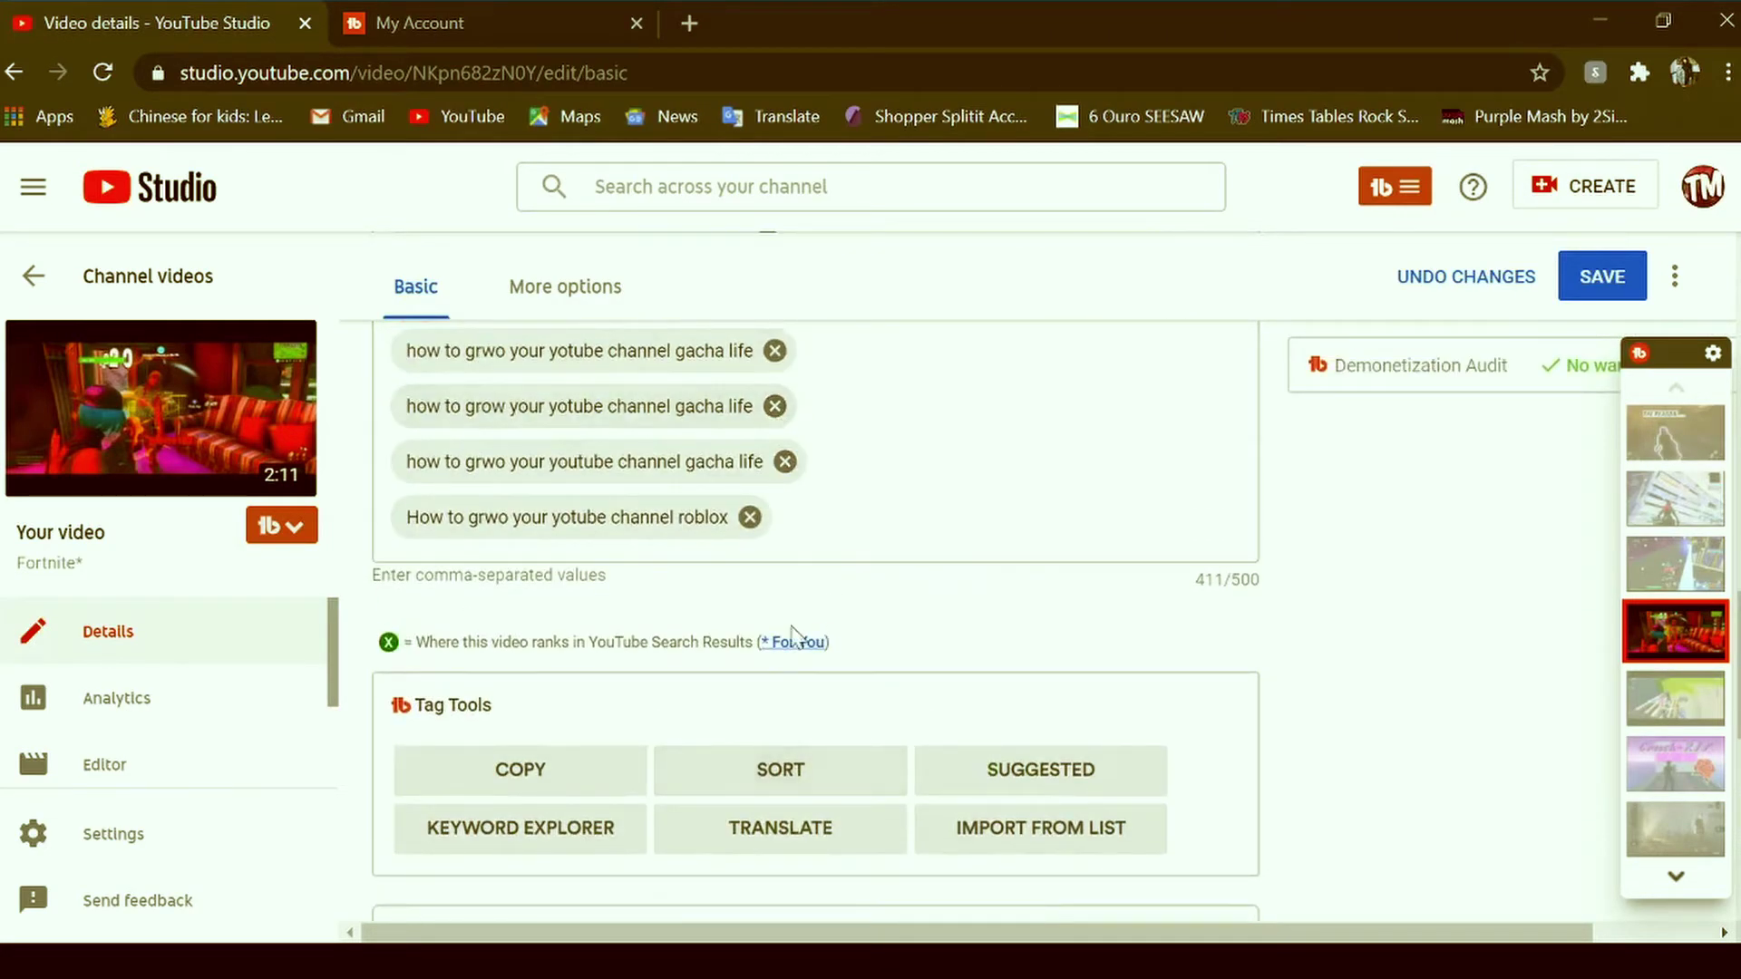
pyautogui.scroll(-7, 810, 736)
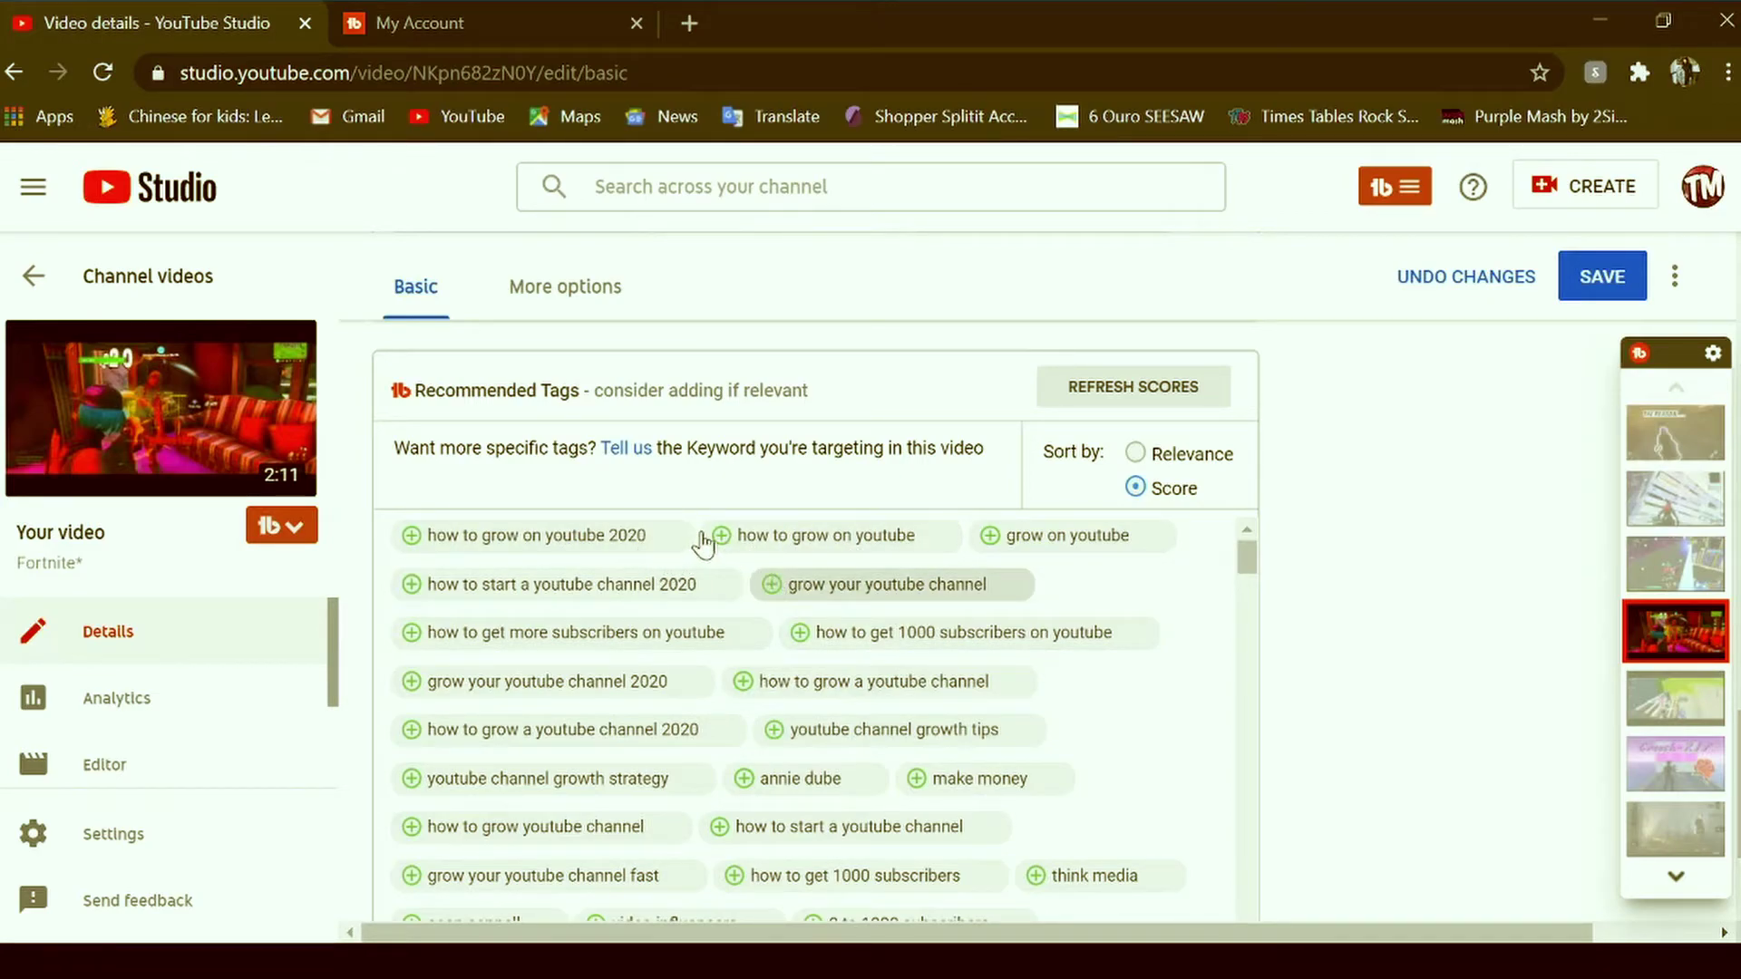
pyautogui.click(1129, 390)
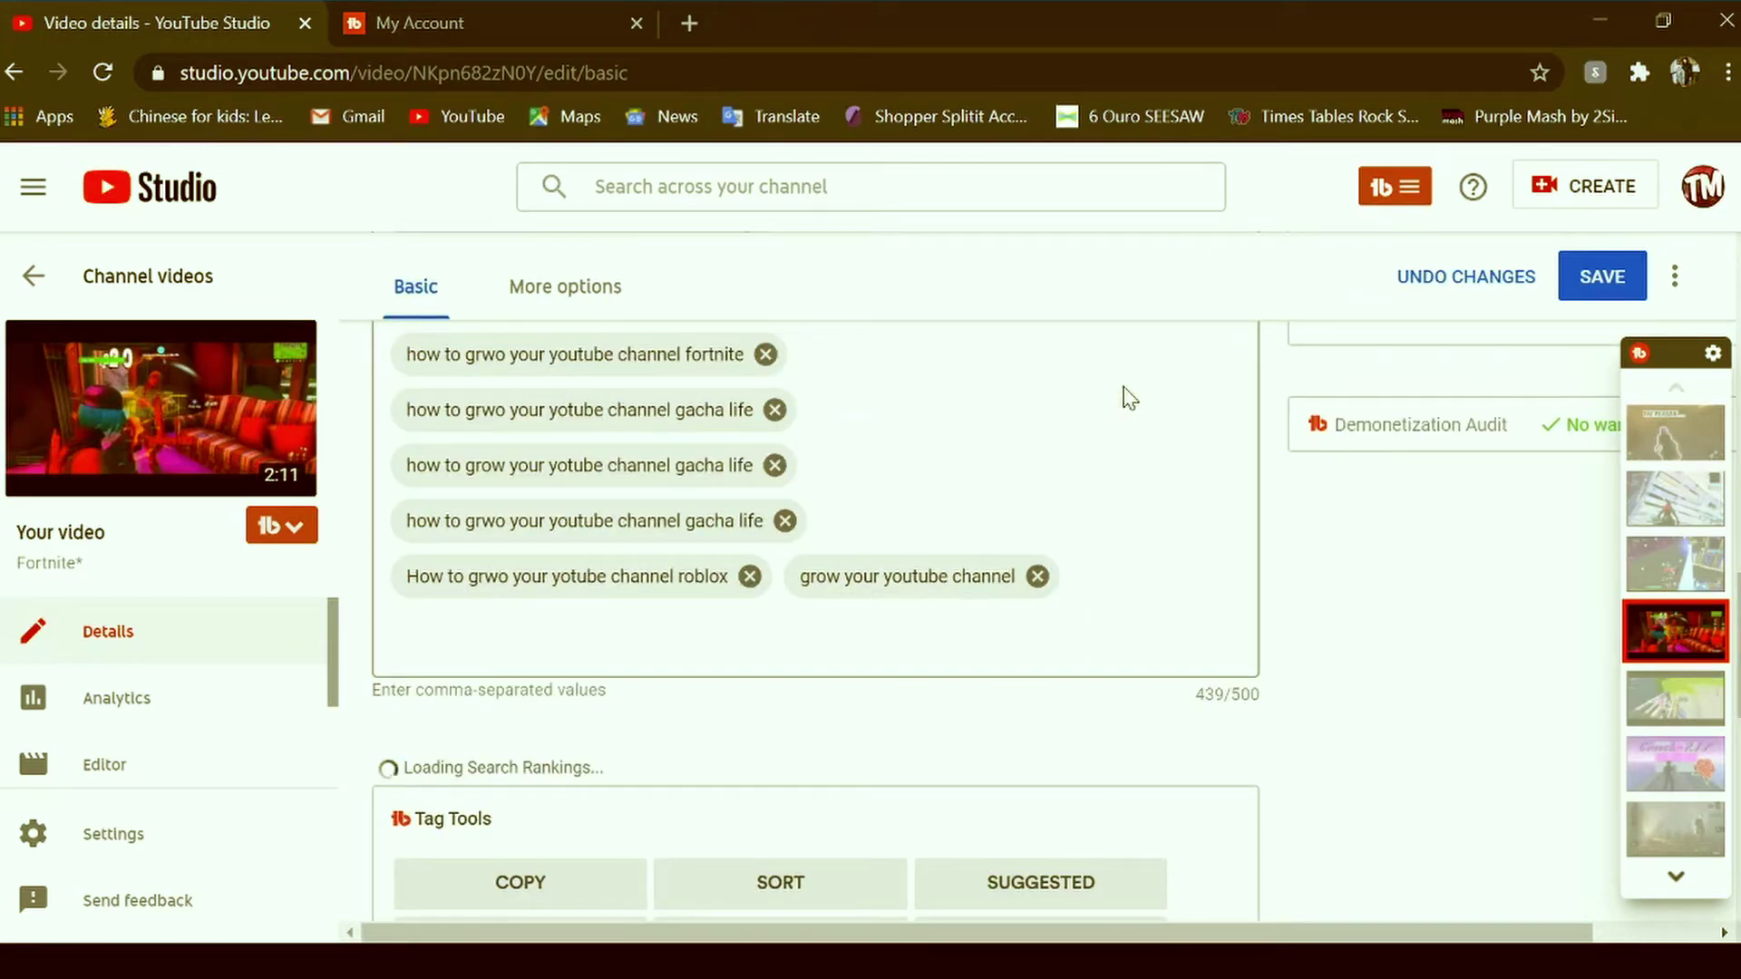
# Refresh the recommended tag scores and add '0 to 1000 subscribers' as a tag.
pyautogui.scroll(-5, 1129, 399)
pyautogui.scroll(-2, 1190, 653)
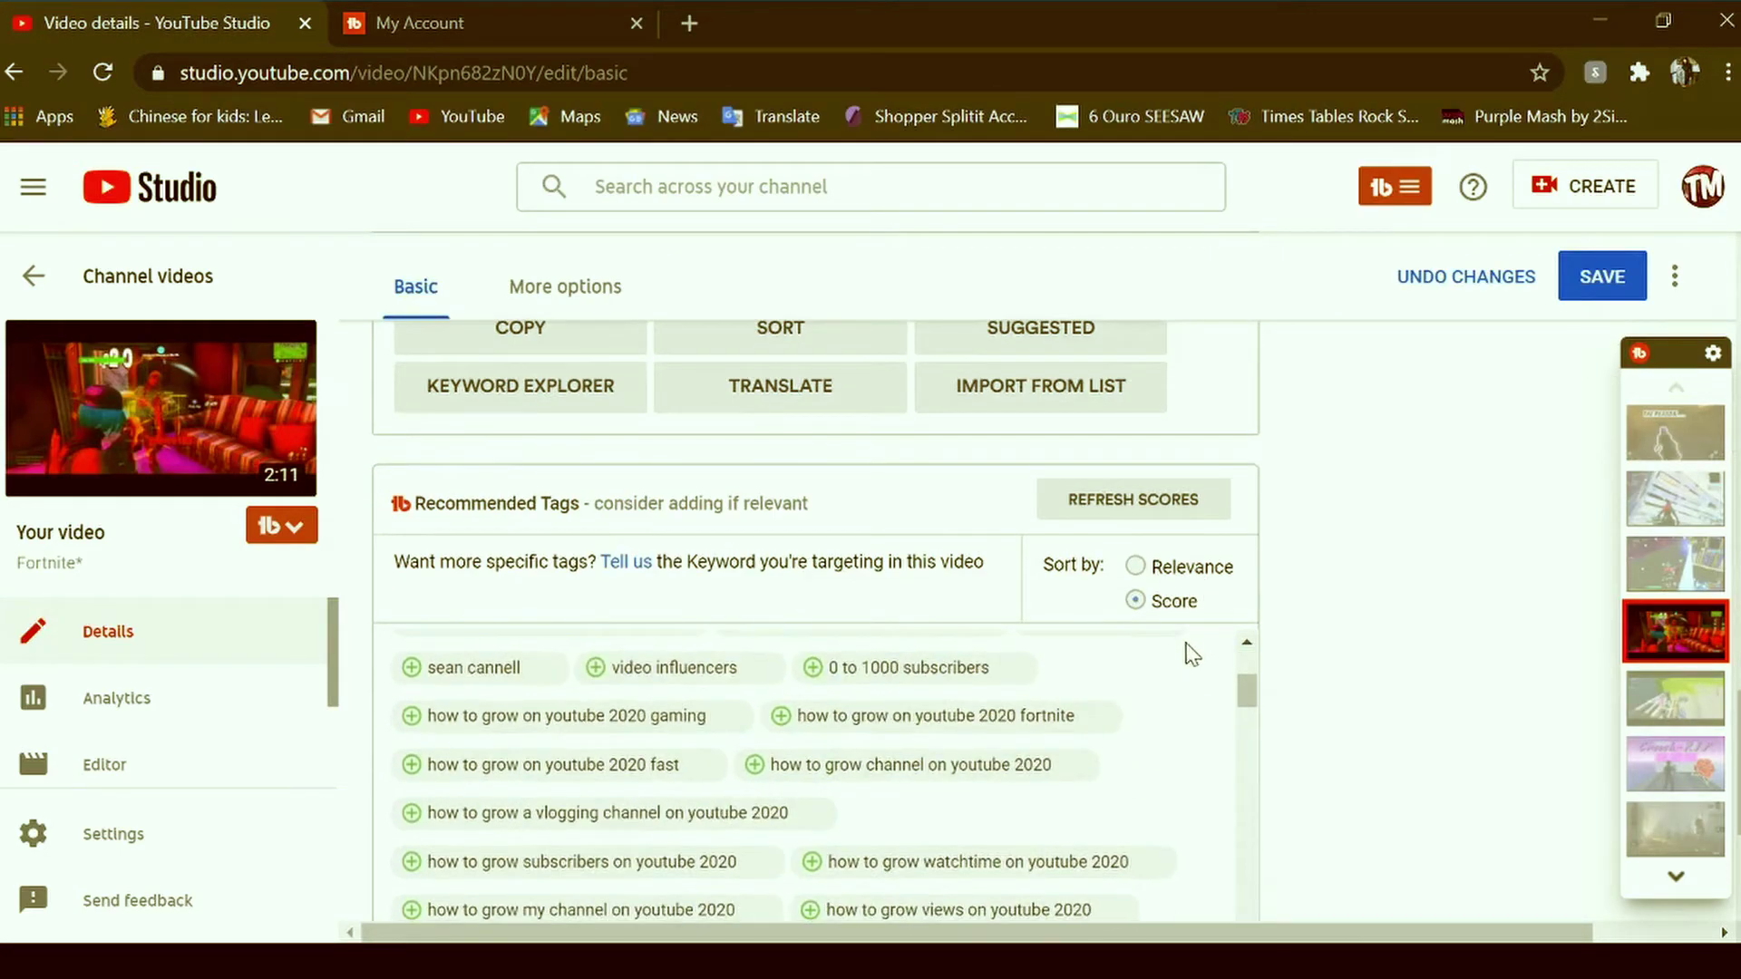
pyautogui.click(1152, 498)
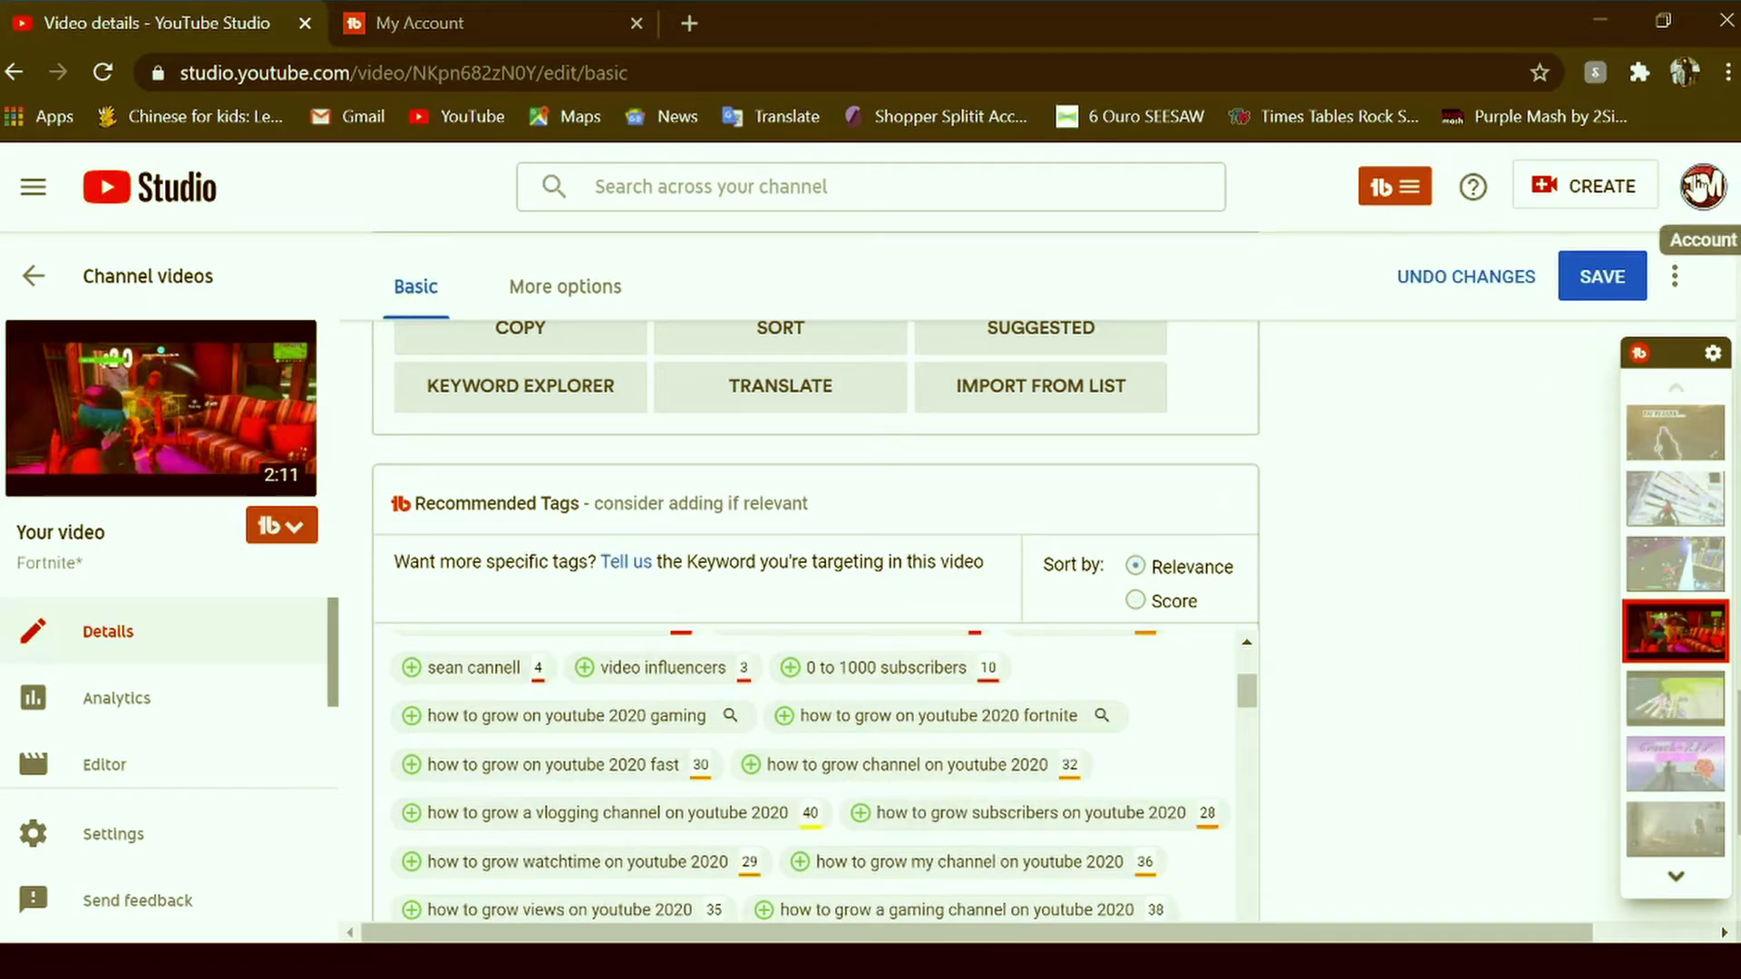
pyautogui.click(1699, 188)
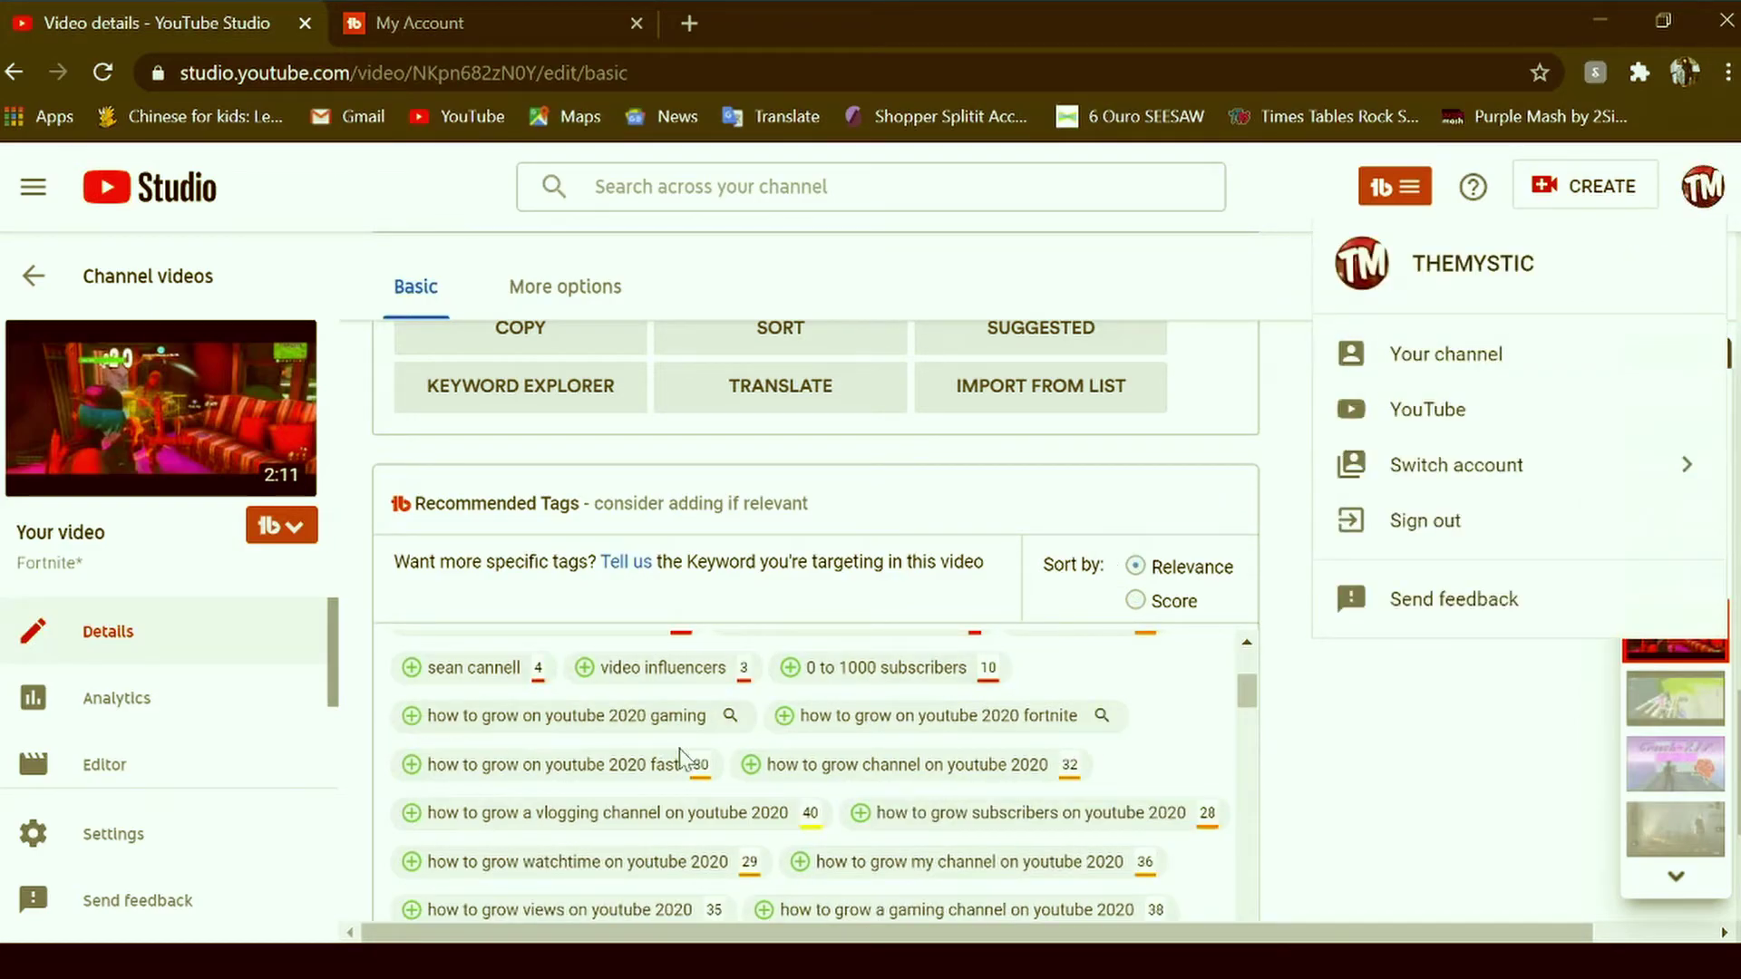
pyautogui.click(789, 670)
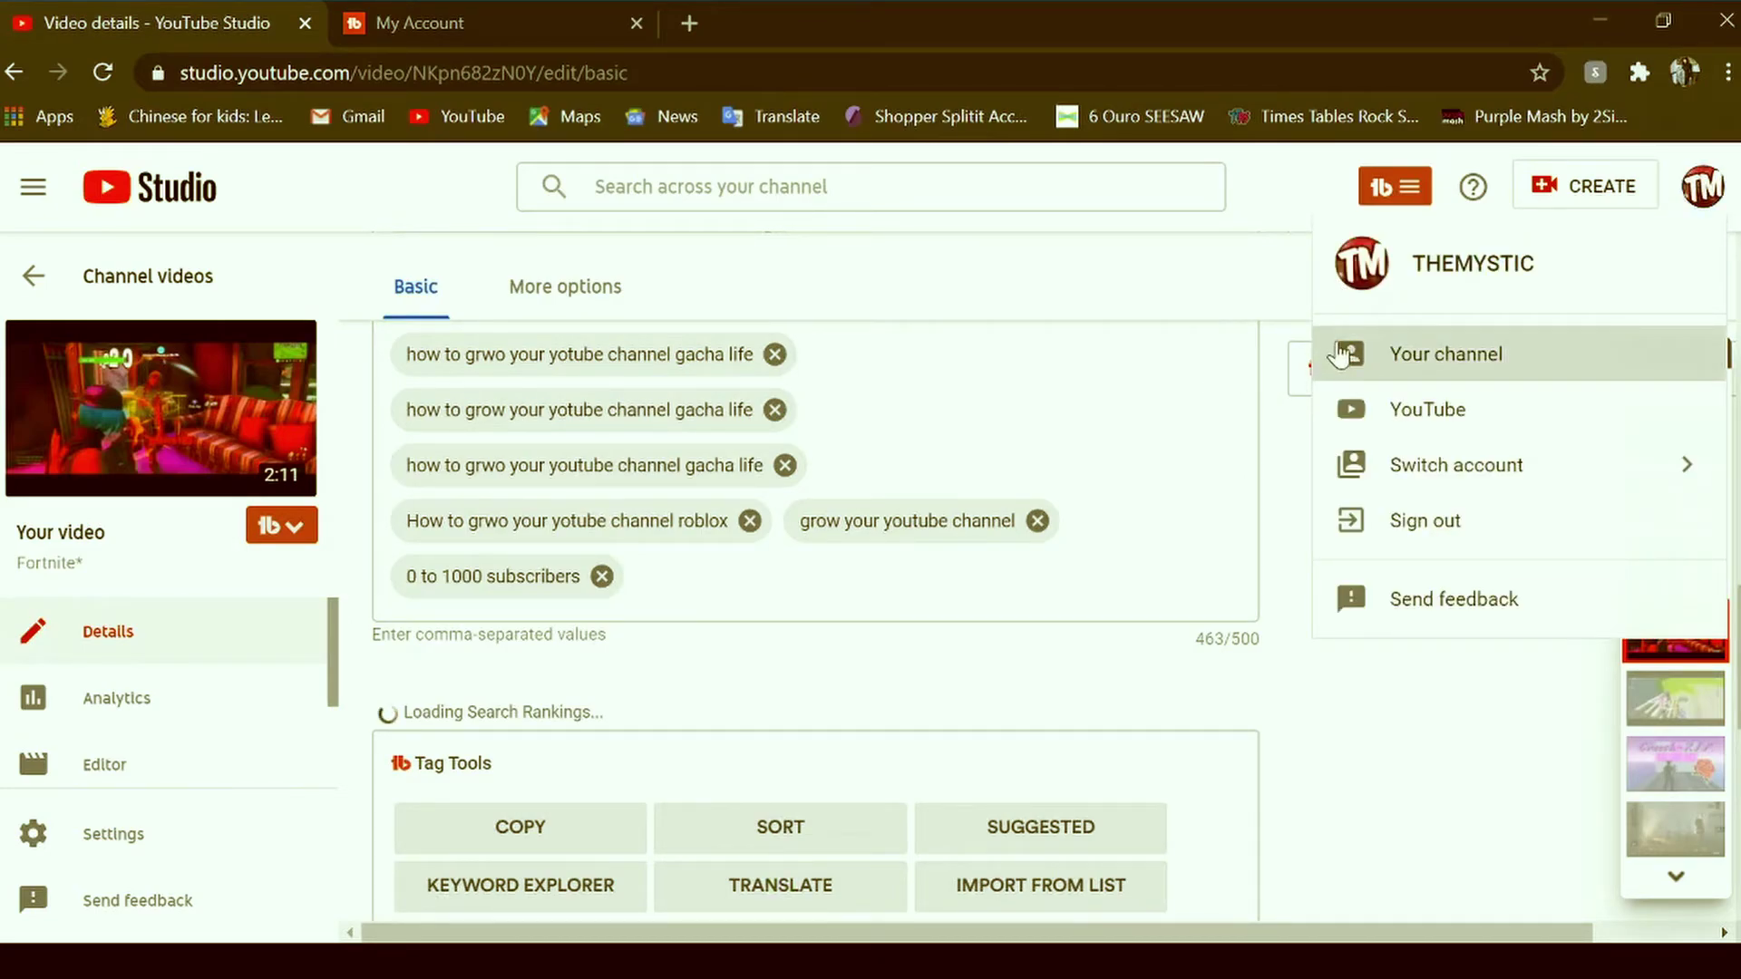
# Go to the channel home page and bring up TubeBuddy's Popular Tools & Features panel.
pyautogui.click(1350, 355)
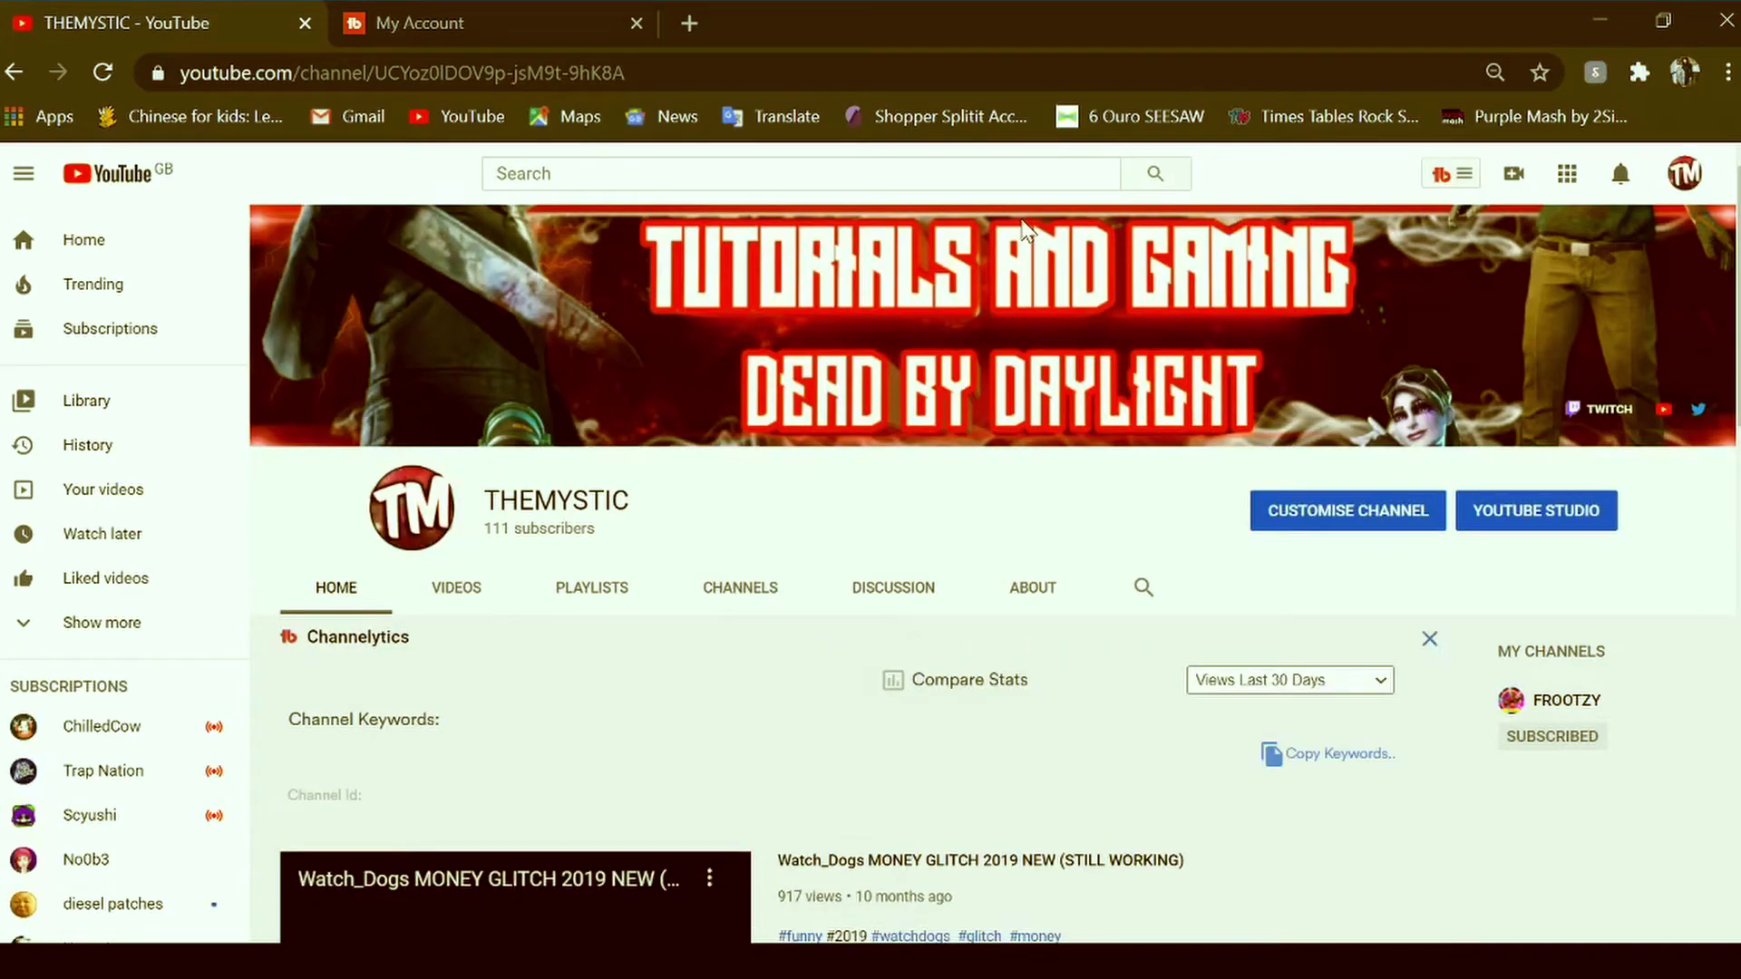
pyautogui.scroll(-6, 786, 696)
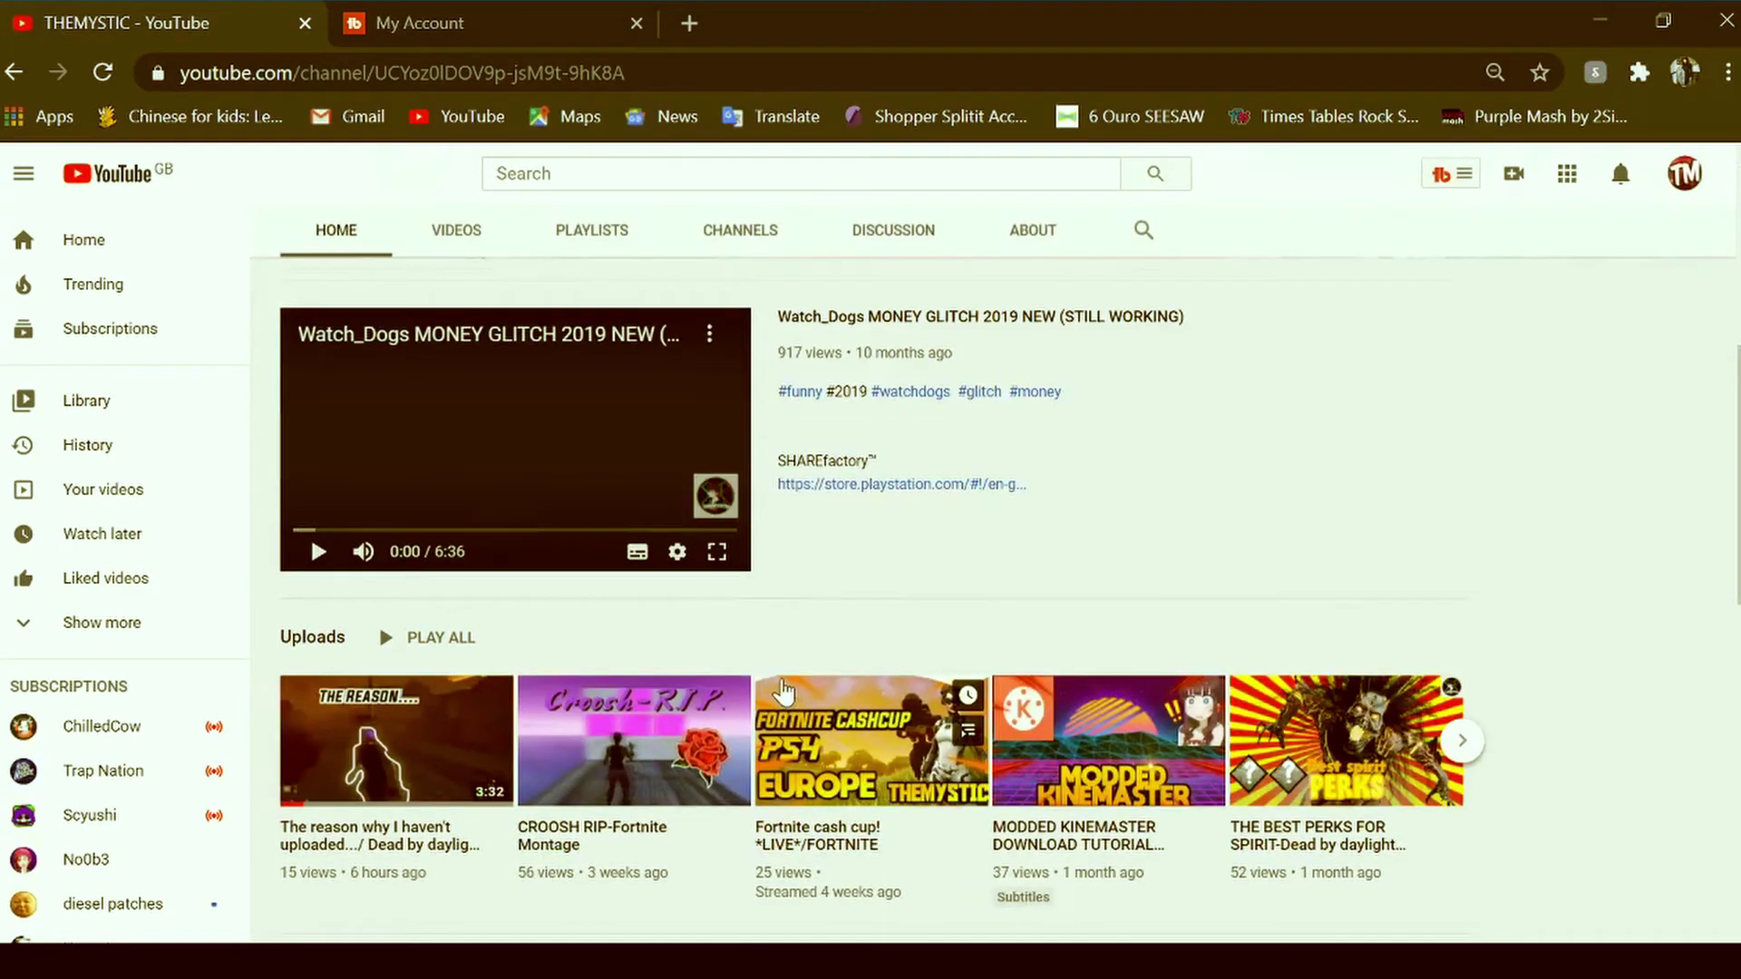
pyautogui.scroll(6, 785, 692)
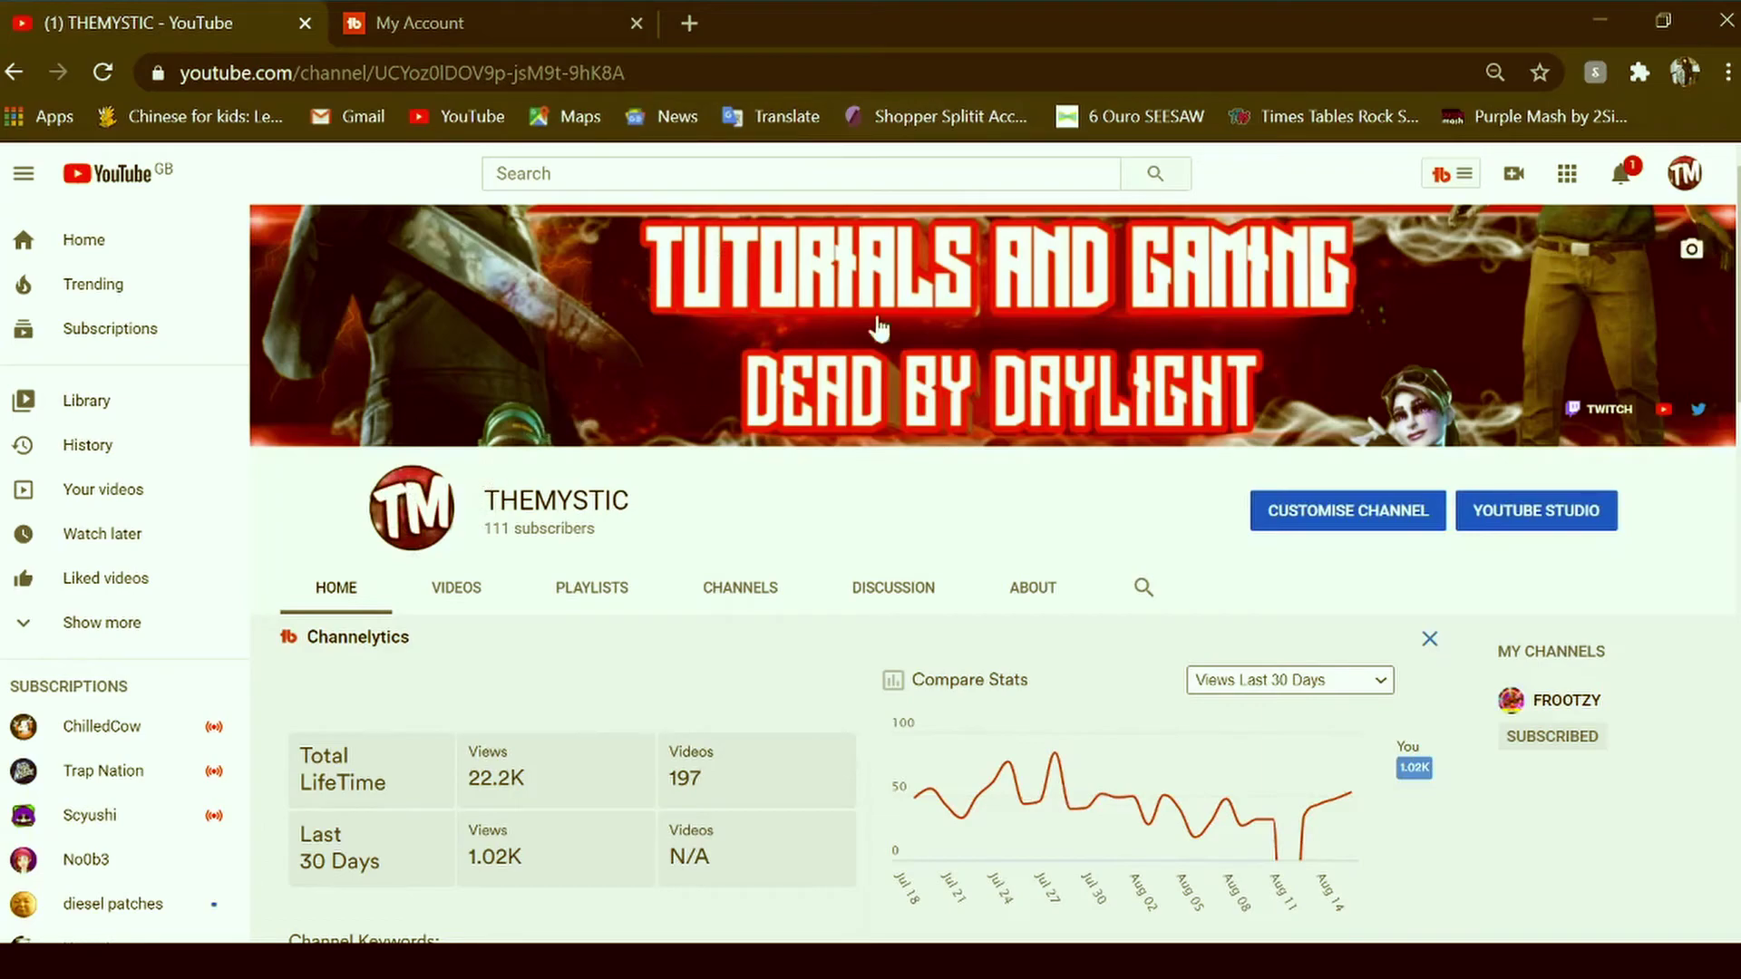
pyautogui.click(1451, 174)
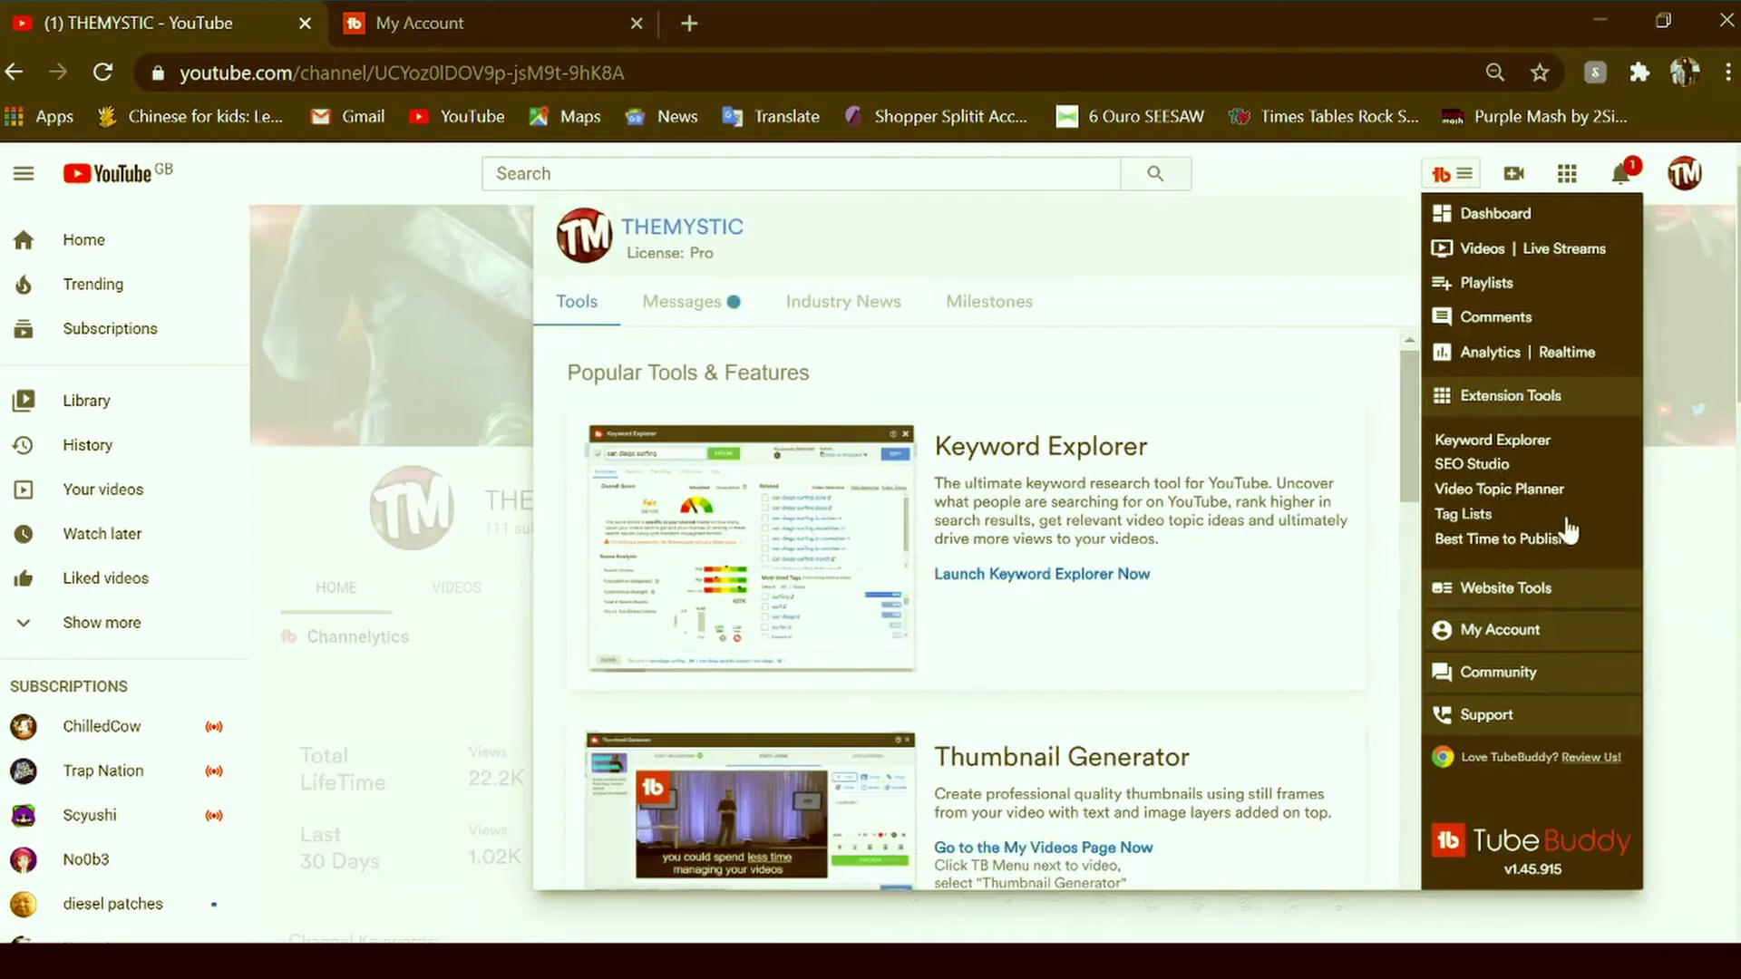
# Read the Best Time to Publish advice, close it, and bring back the TubeBuddy tools menu.
pyautogui.click(1525, 544)
pyautogui.scroll(-6, 909, 546)
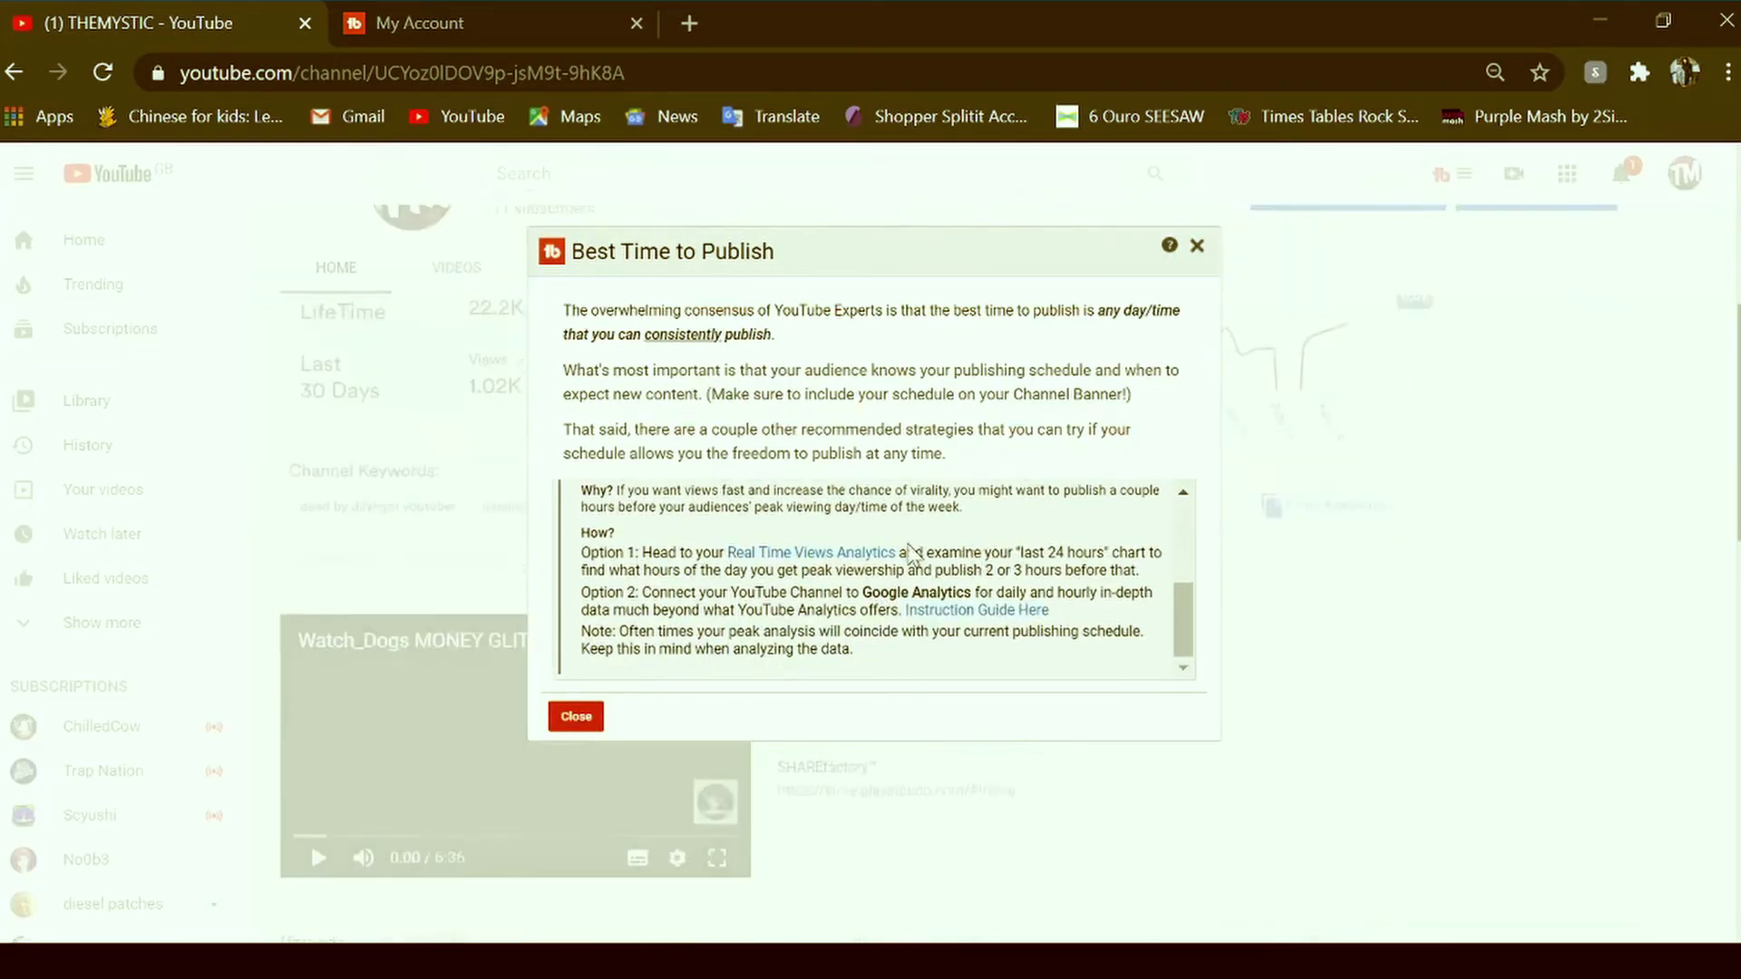
pyautogui.scroll(5, 916, 572)
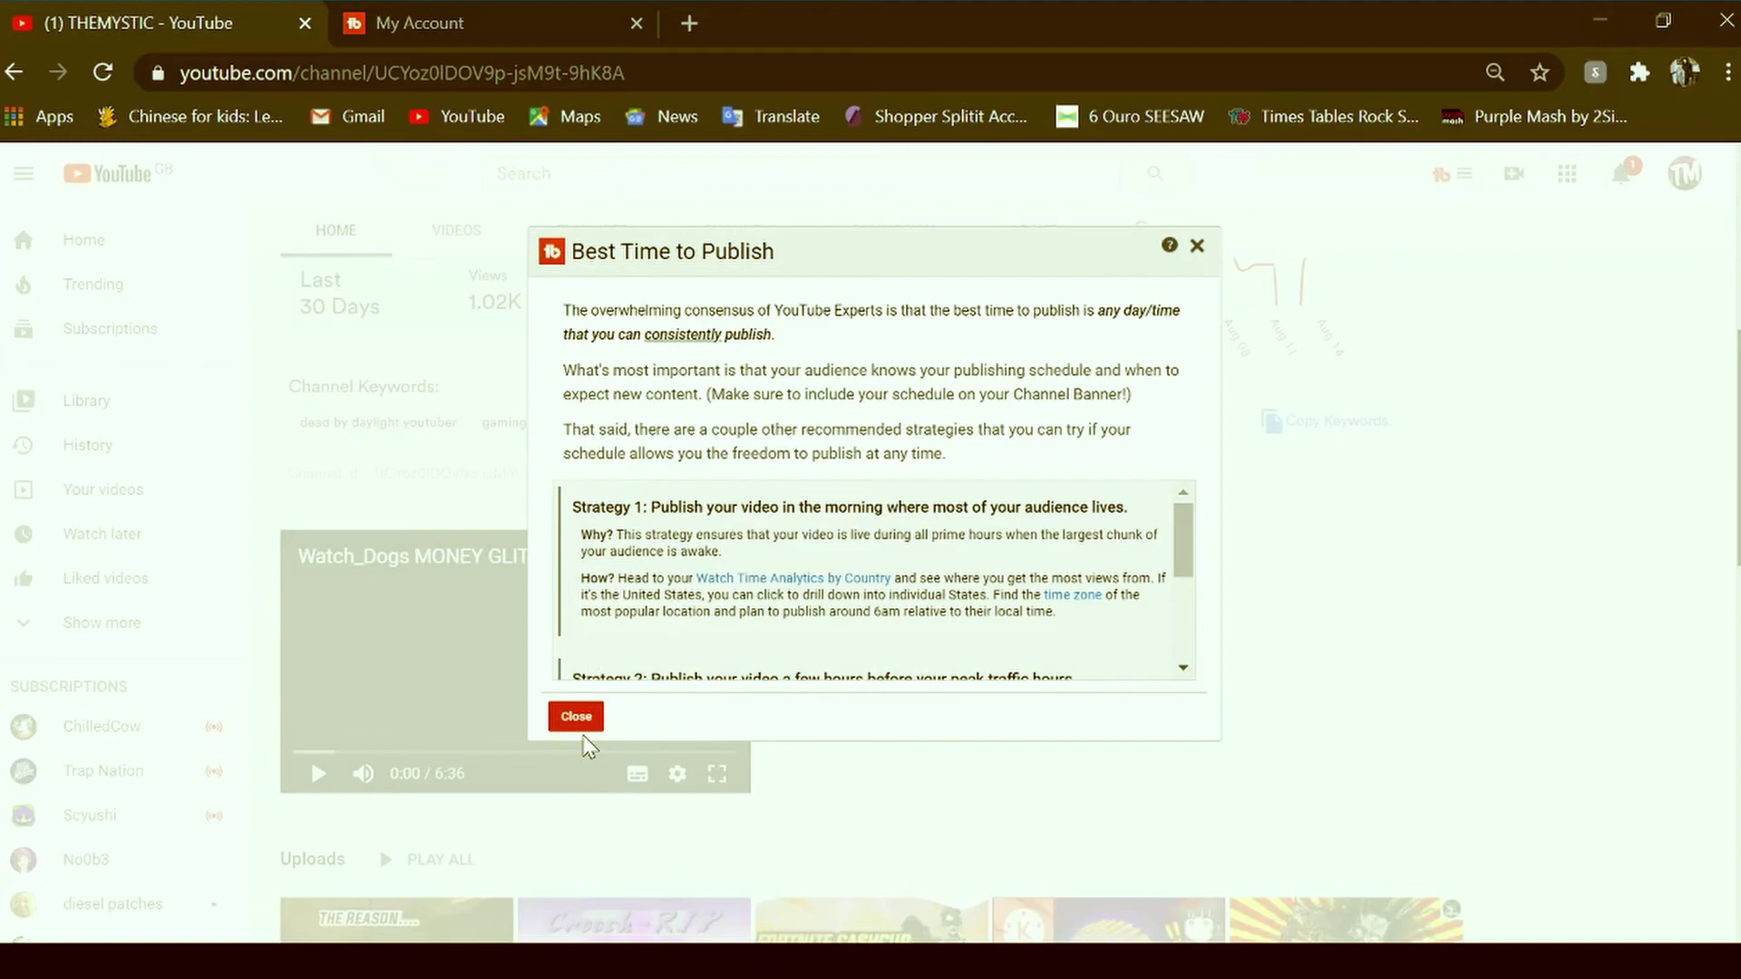
pyautogui.click(558, 717)
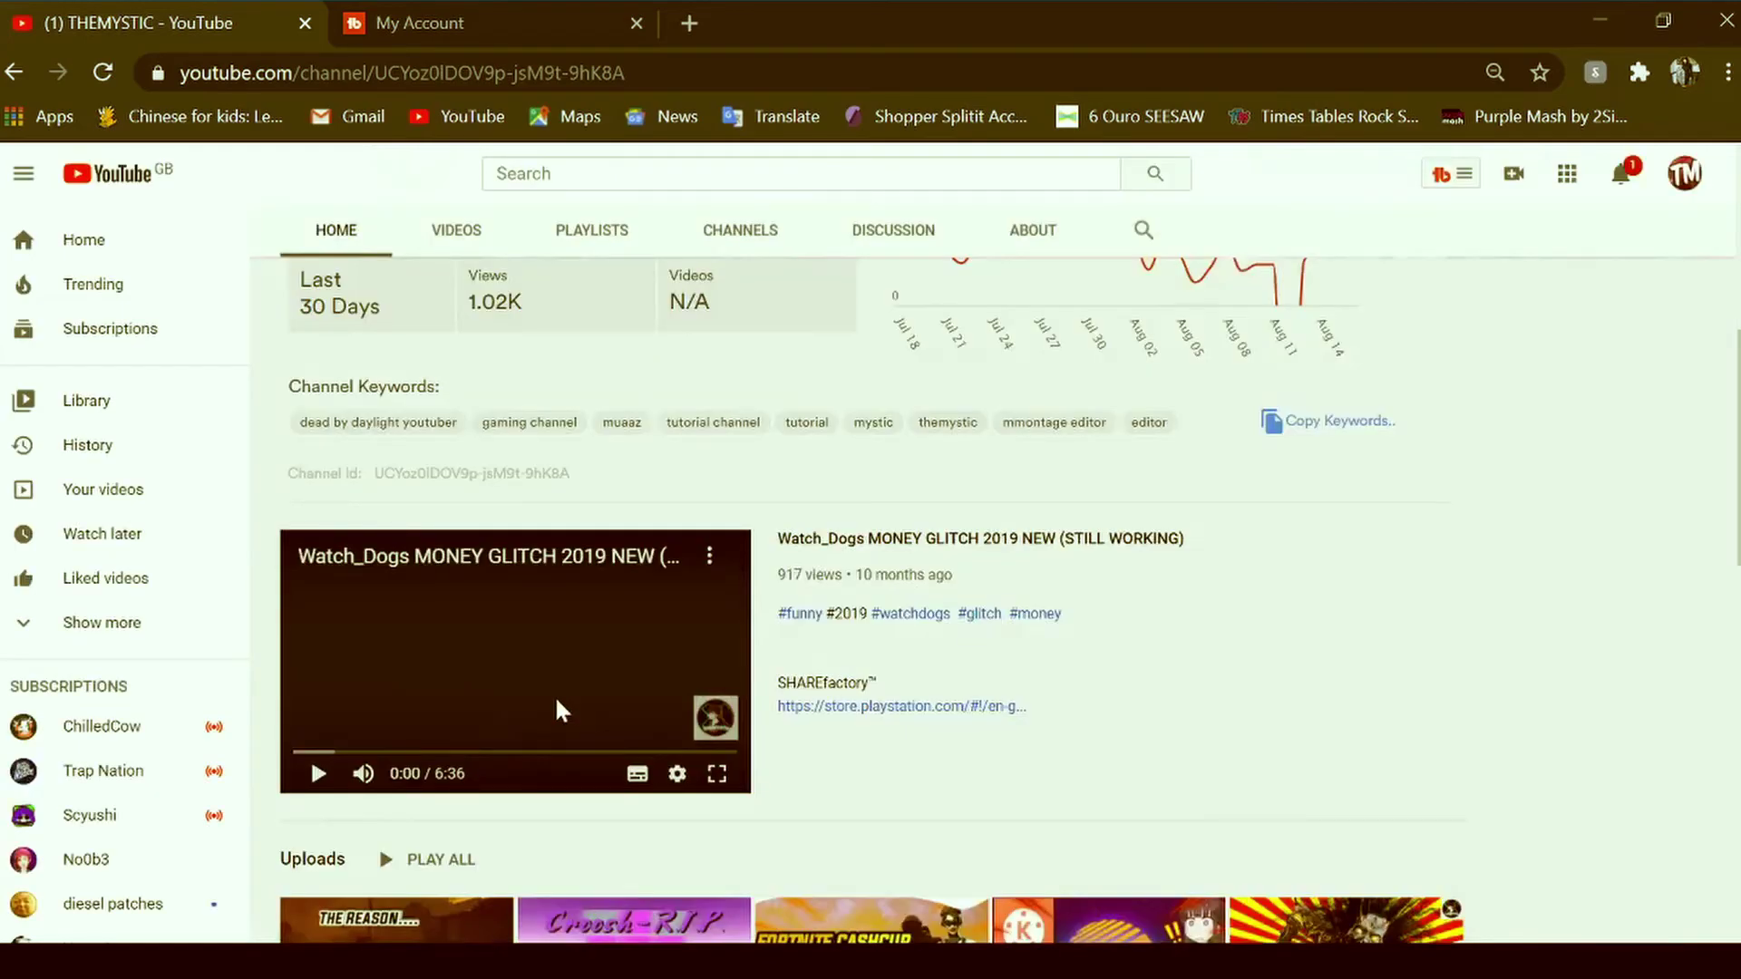
pyautogui.click(1451, 173)
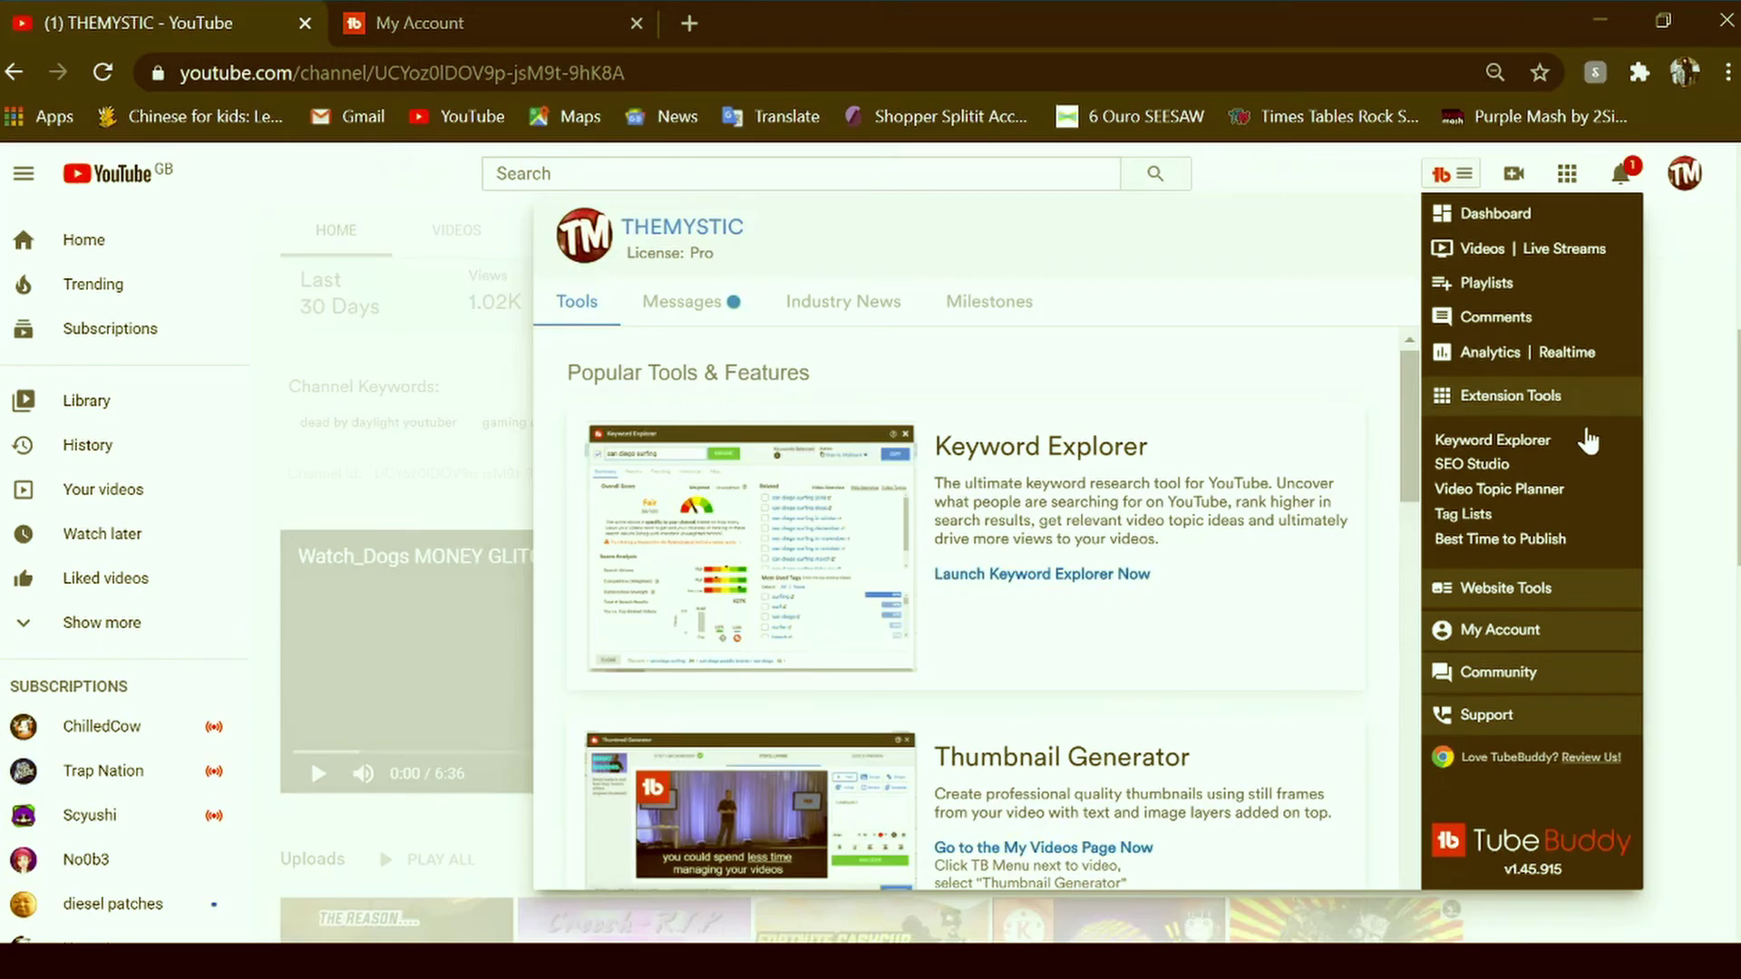
# Open the Integrations page from the TubeBuddy My Account home page.
pyautogui.click(471, 41)
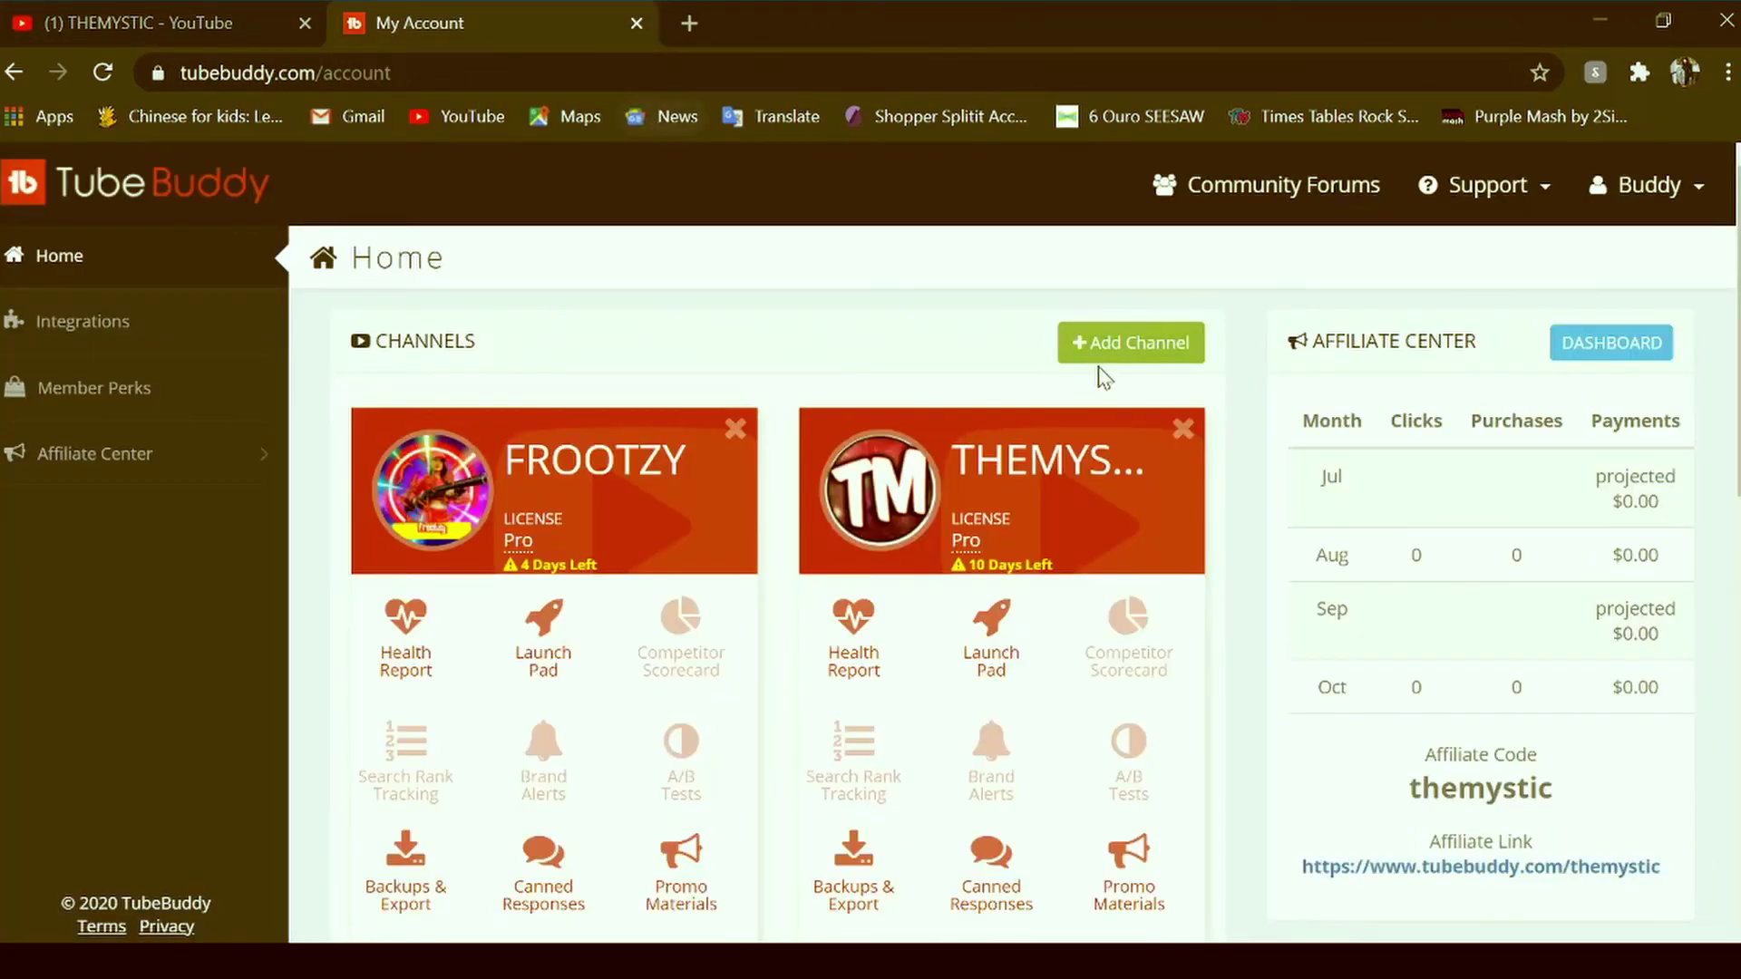
pyautogui.scroll(-5, 1001, 526)
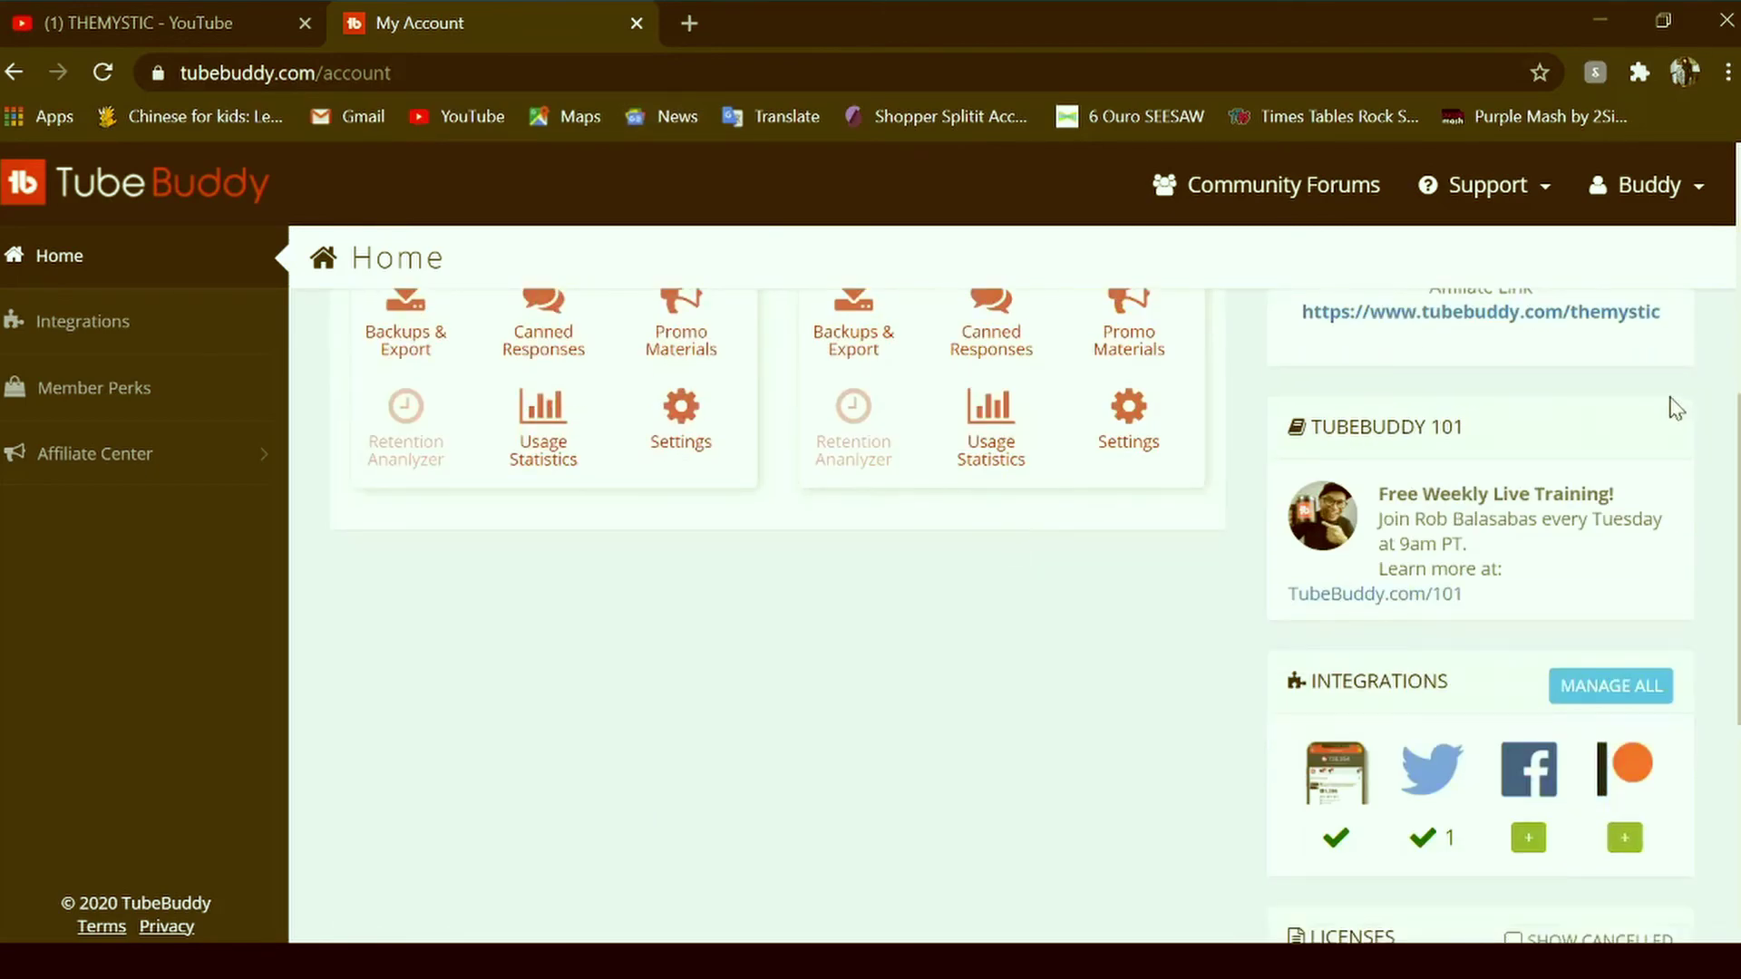
pyautogui.scroll(2, 1676, 408)
pyautogui.scroll(1, 1141, 413)
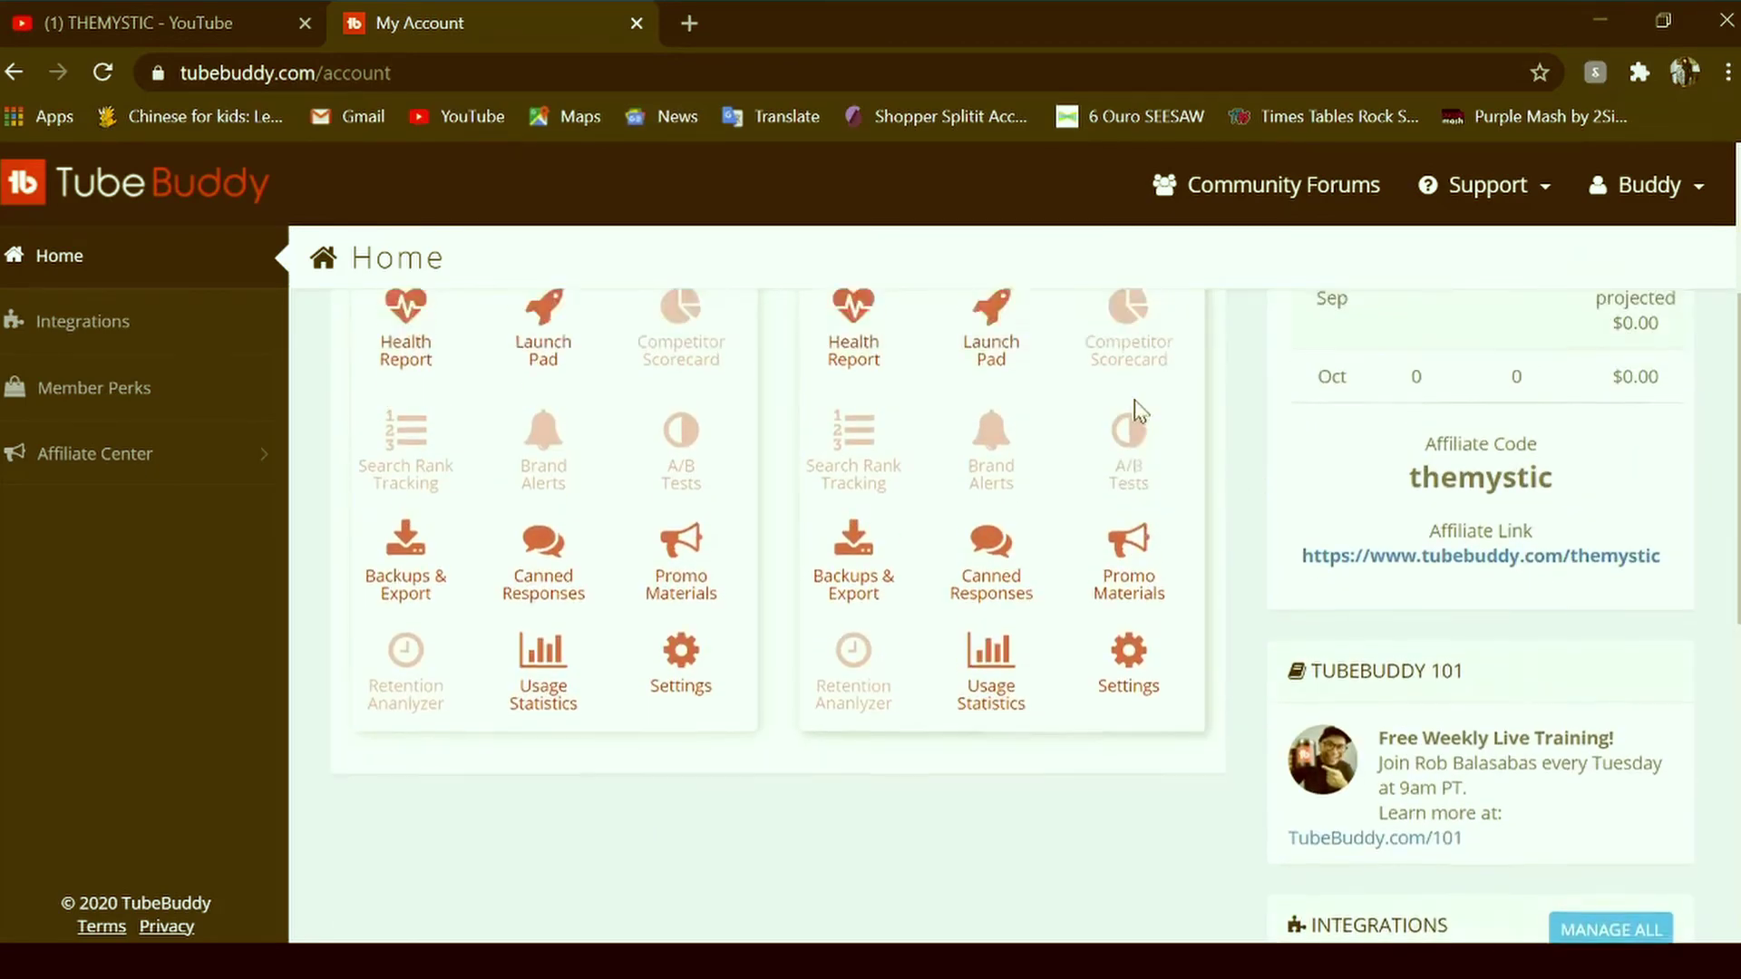
pyautogui.scroll(3, 1141, 412)
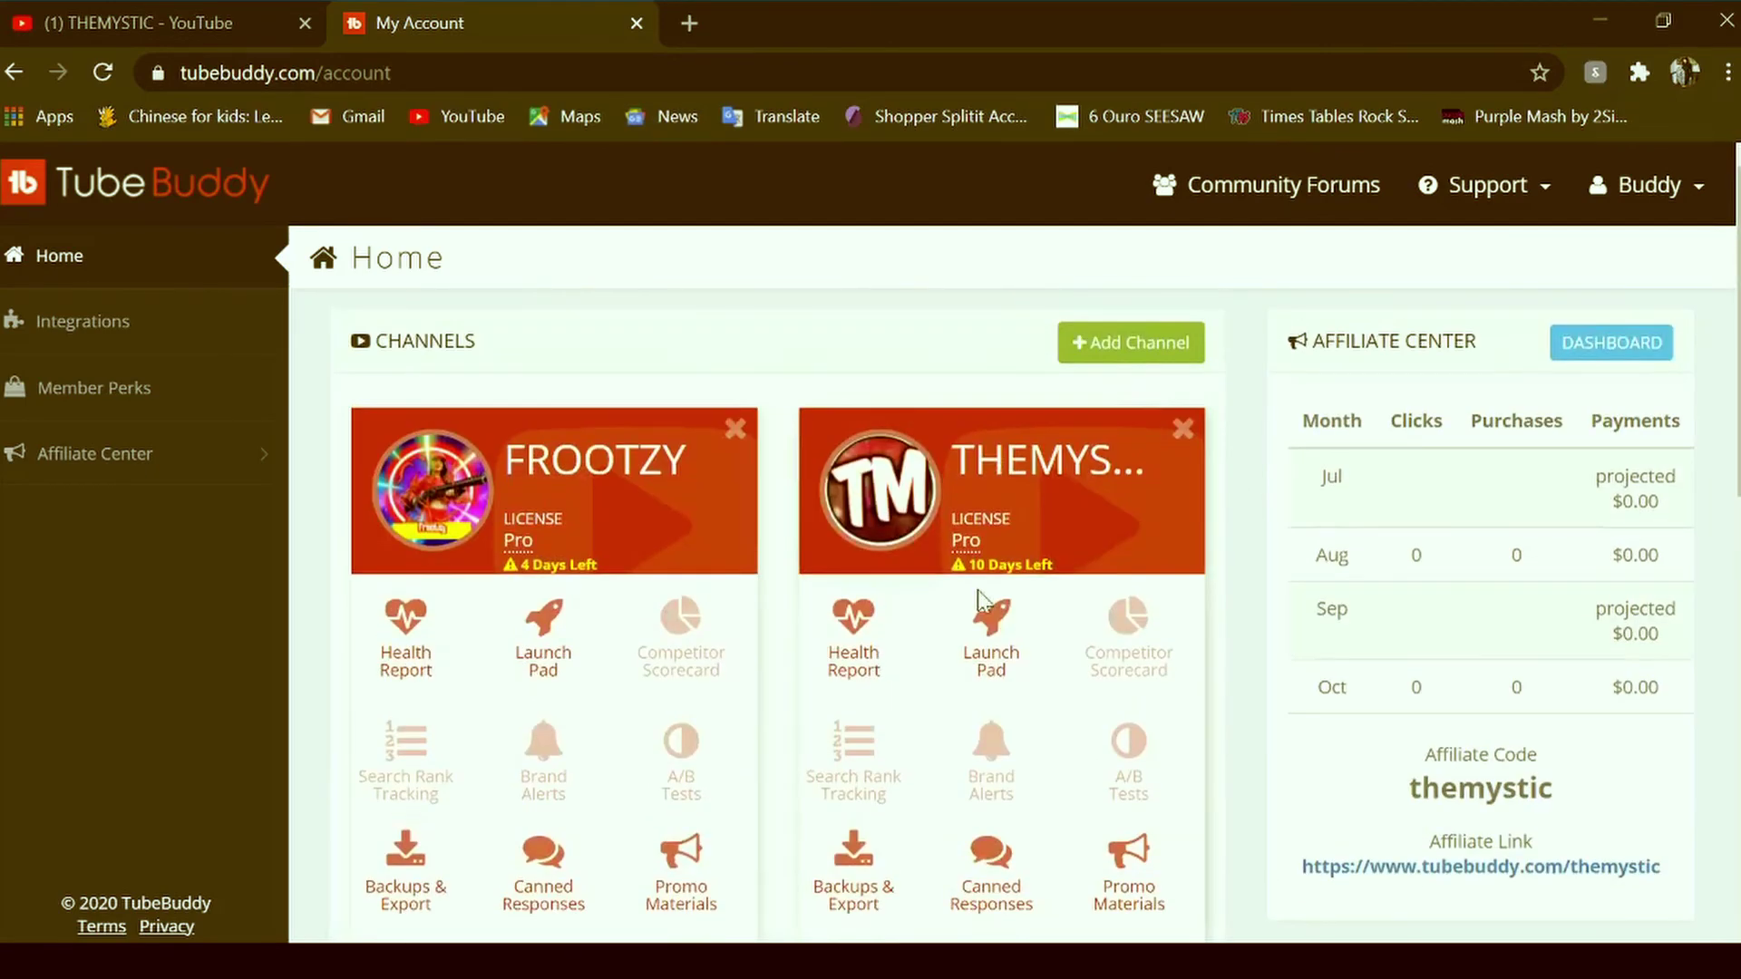
pyautogui.click(221, 319)
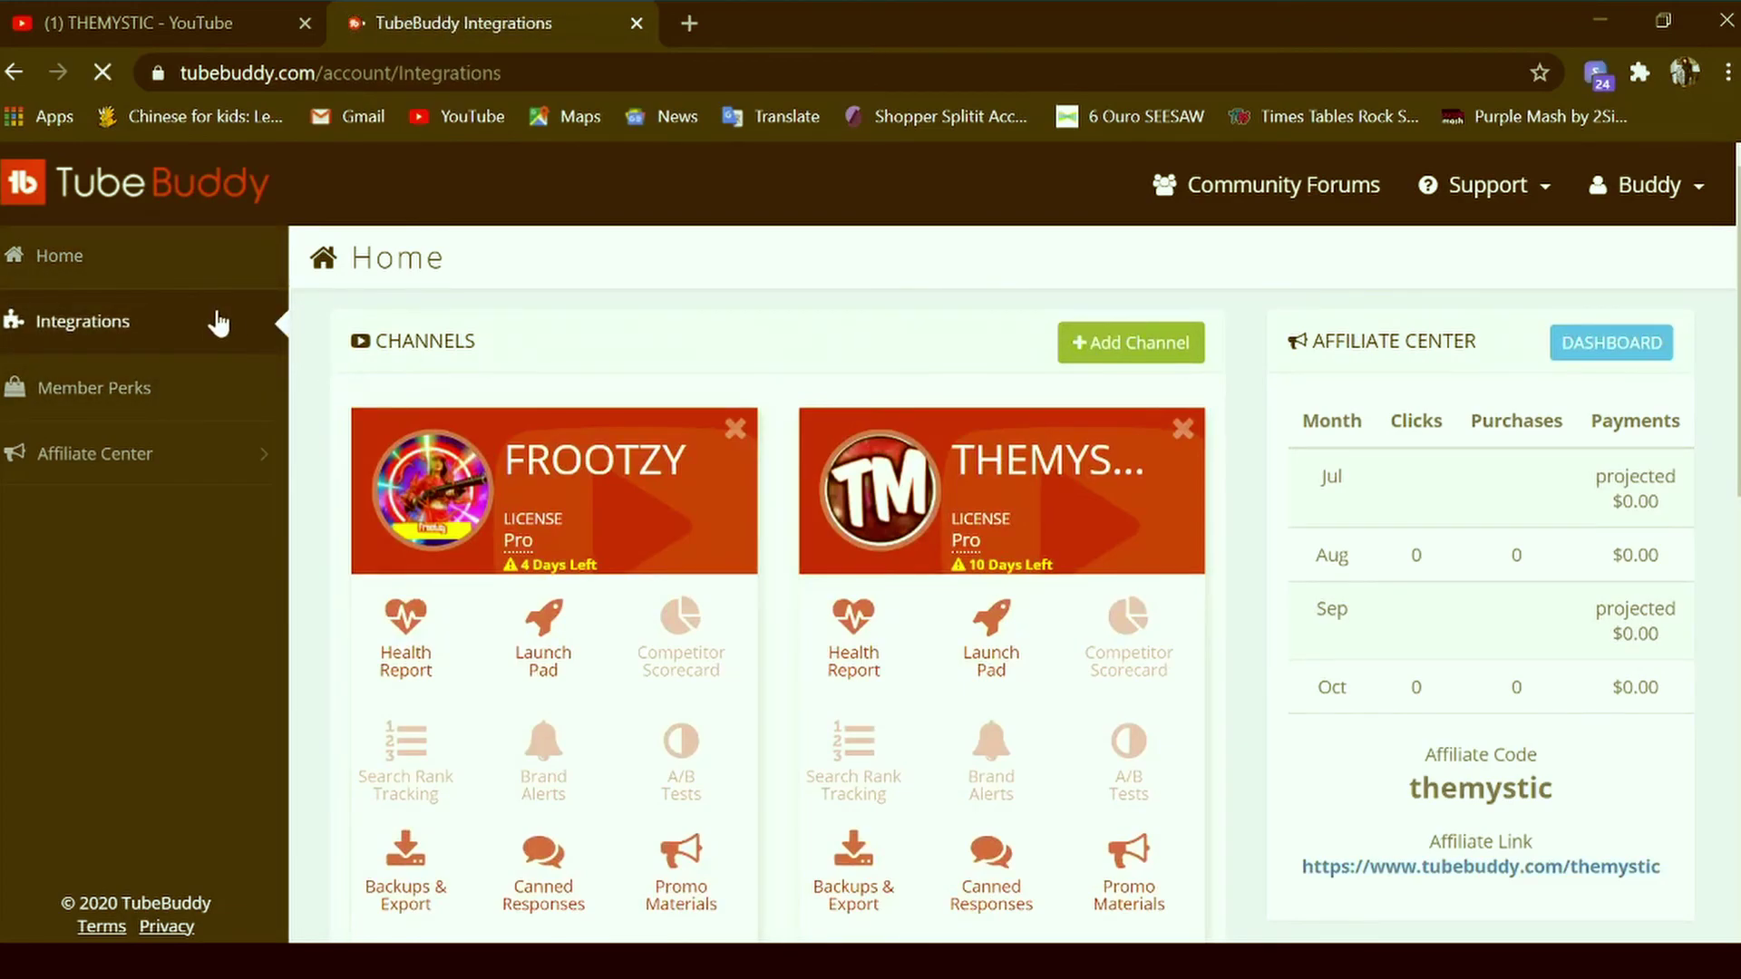
# Return to the YouTube channel page and close the TubeBuddy tools menu.
pyautogui.click(73, 9)
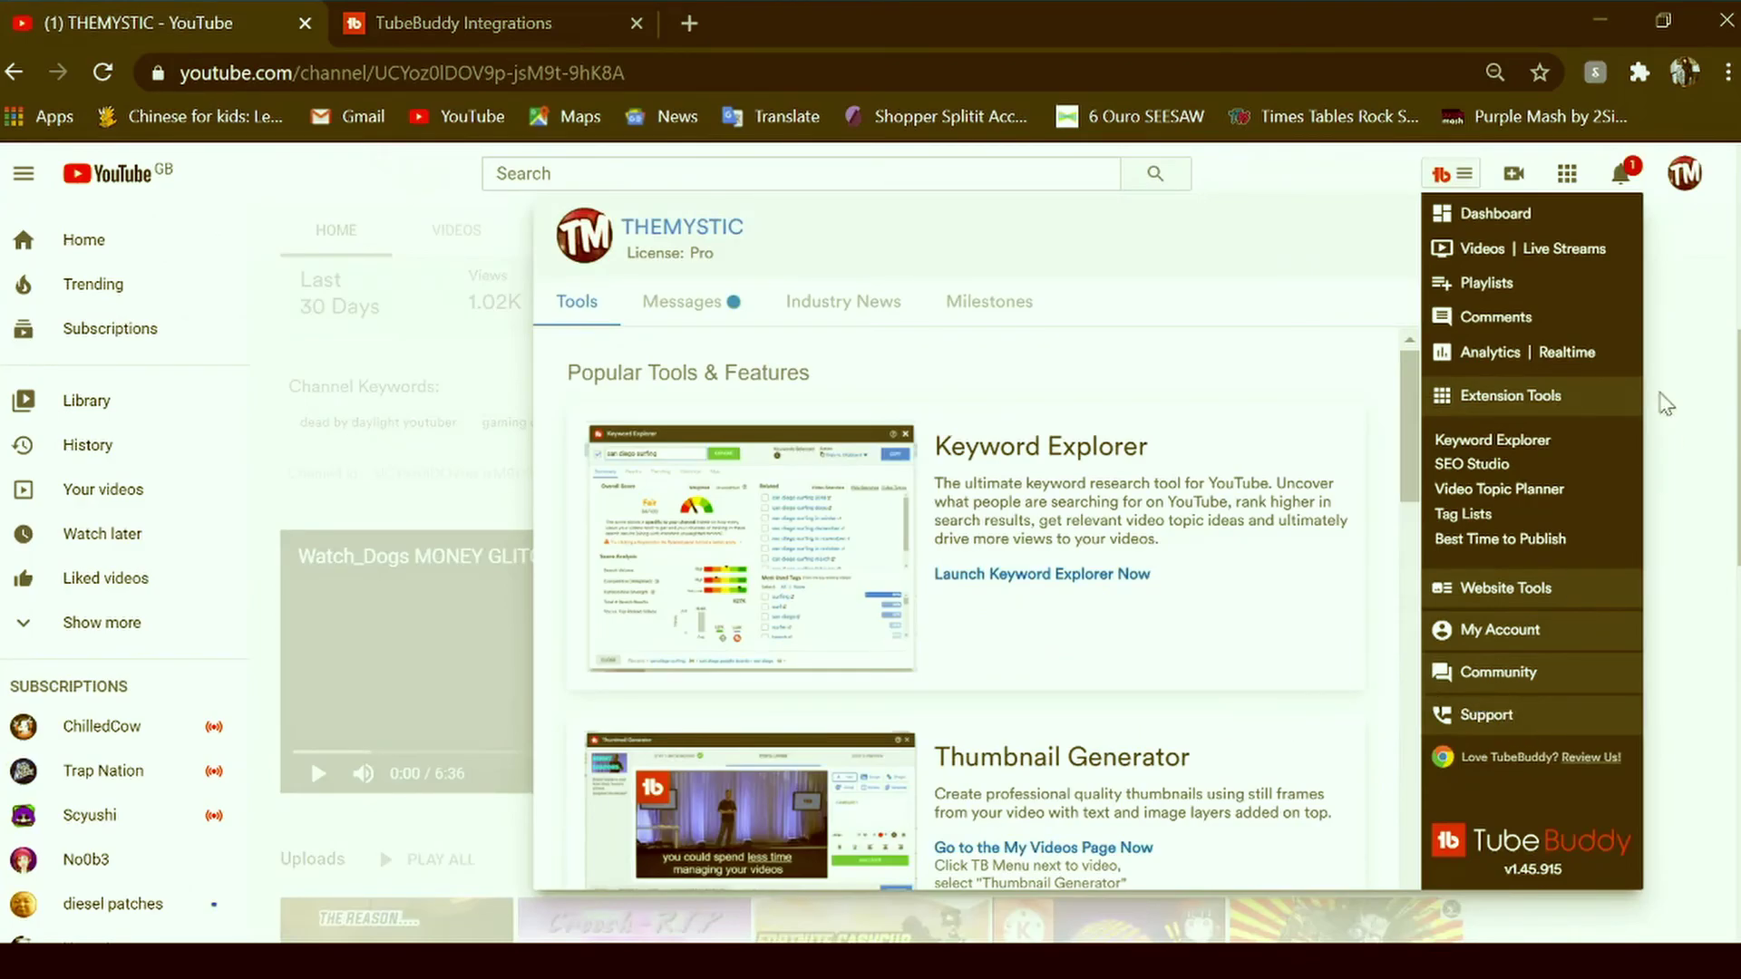
pyautogui.click(1464, 175)
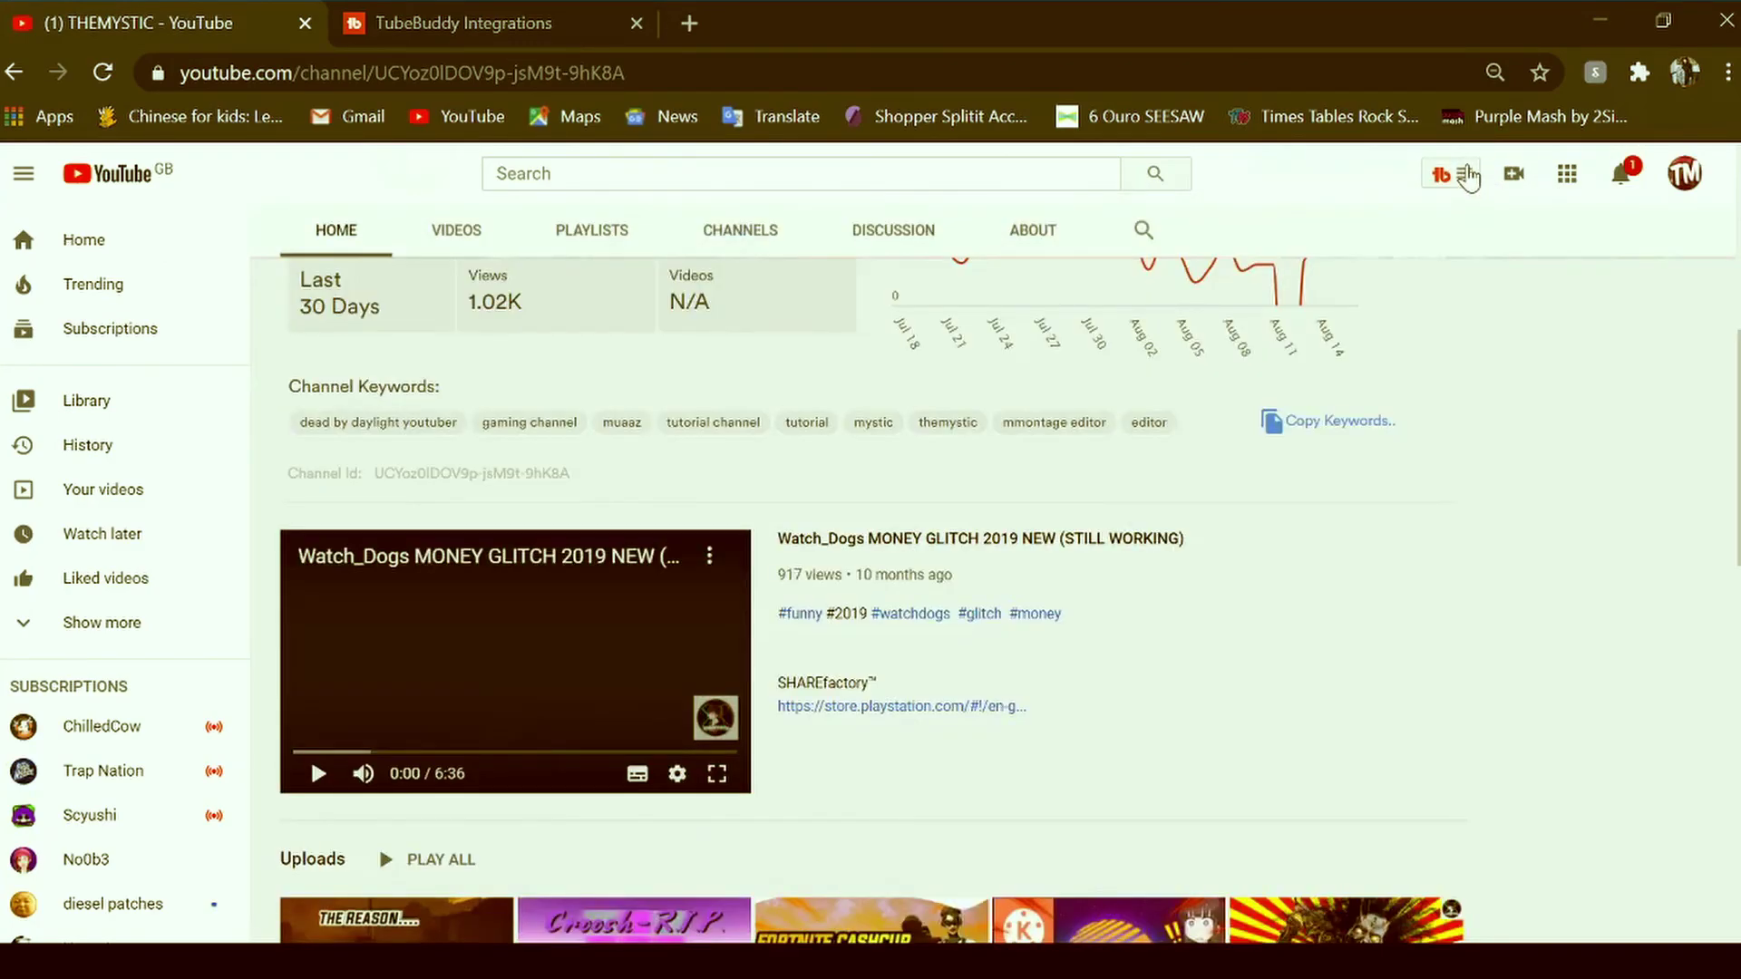
pyautogui.scroll(6, 1391, 536)
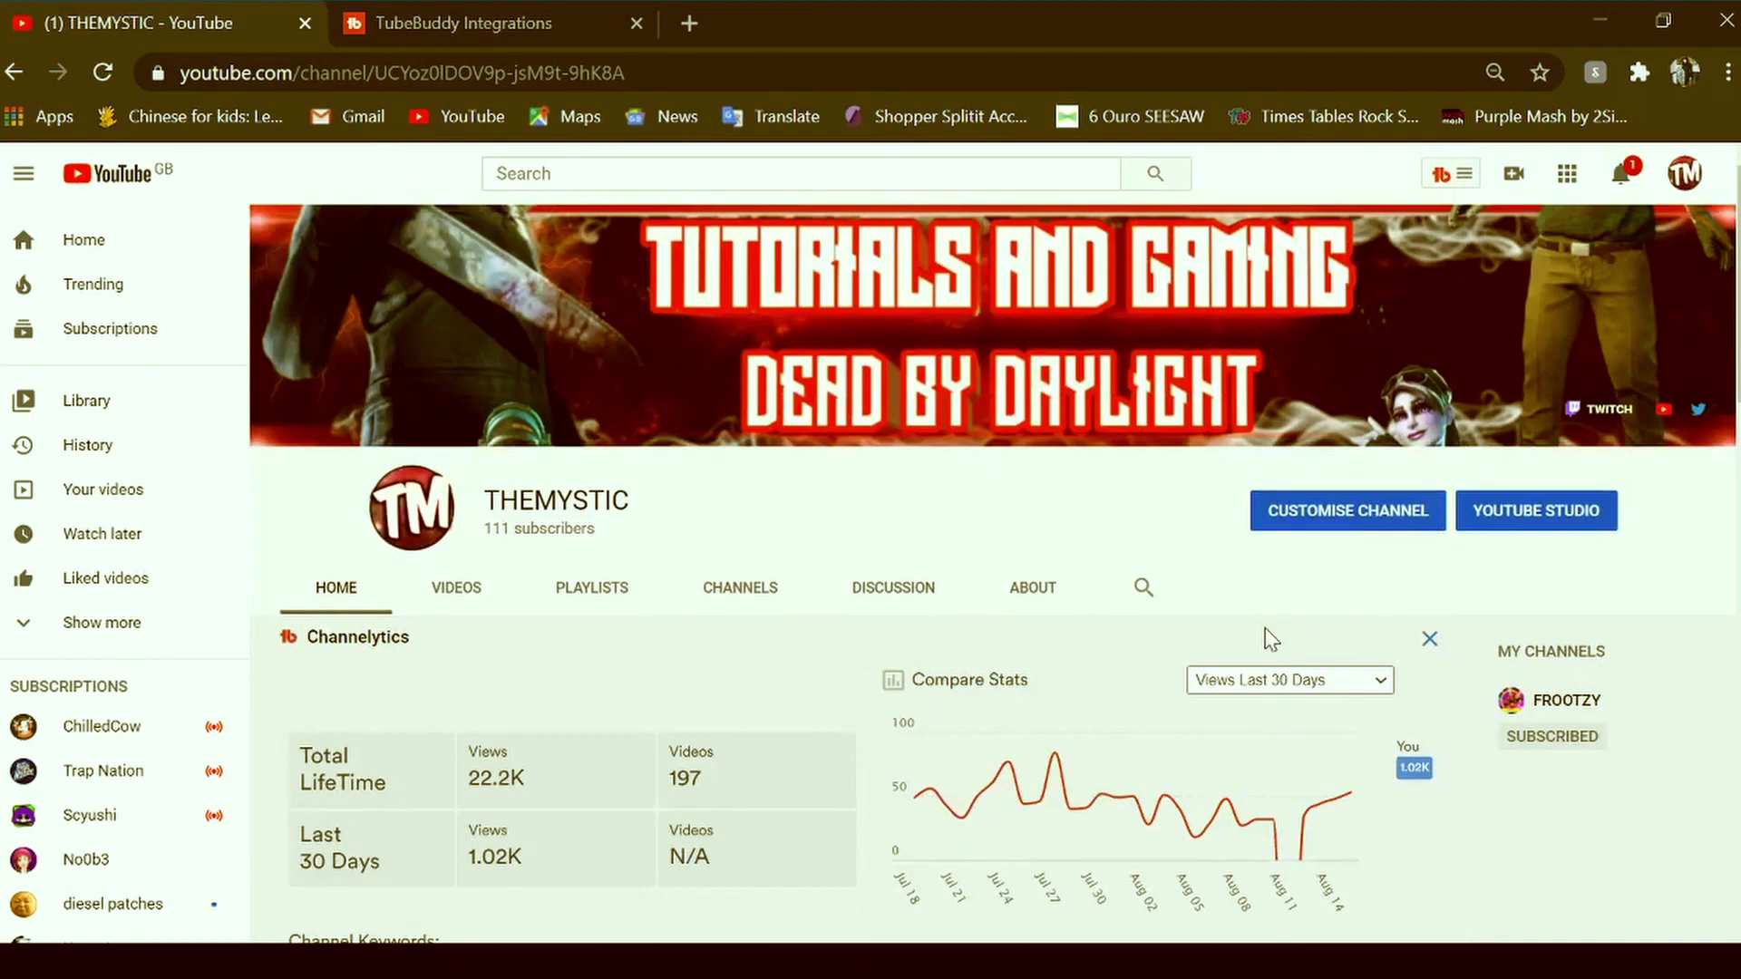